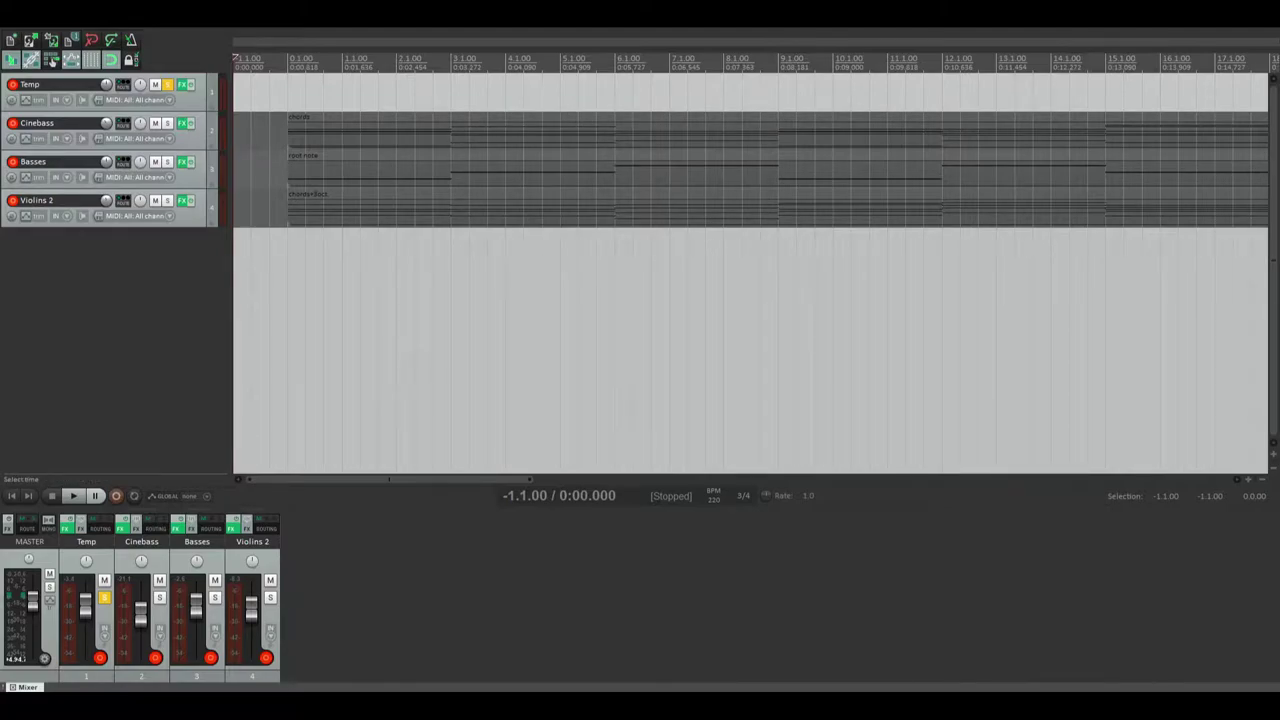
{"action": "left_click", "coordinate": [323, 131]}
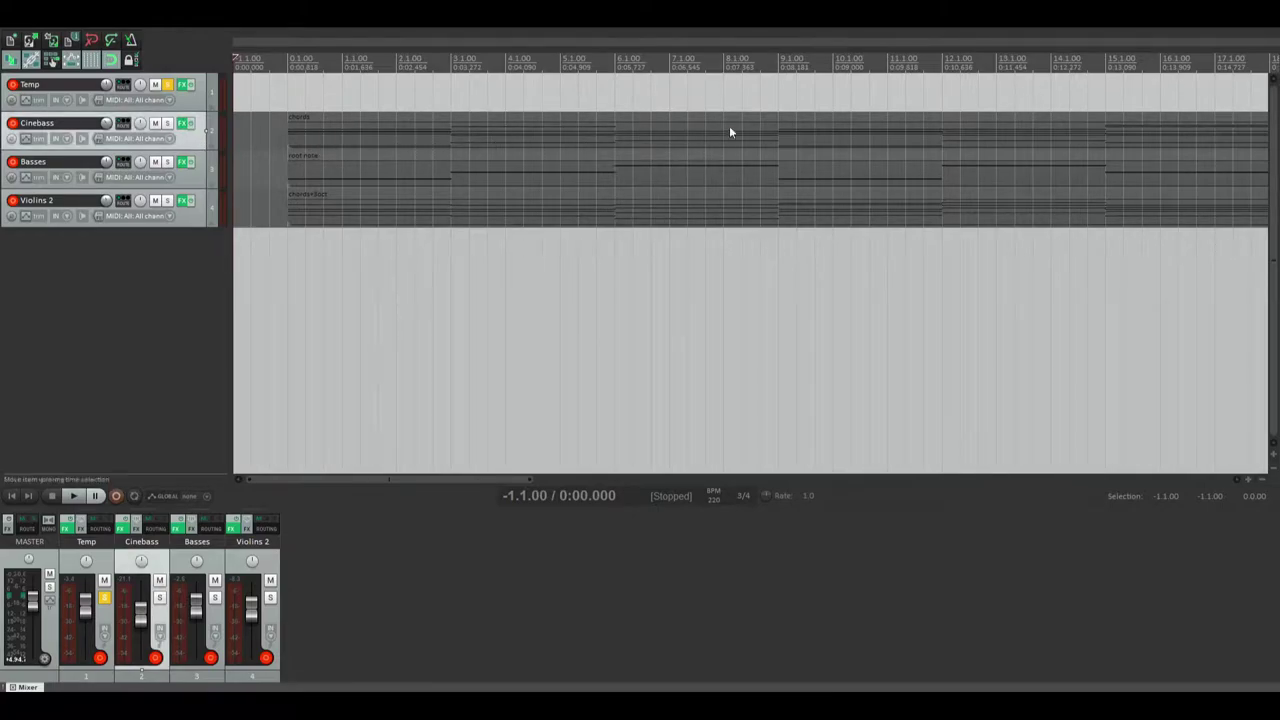
{"action": "left_click", "coordinate": [197, 177]}
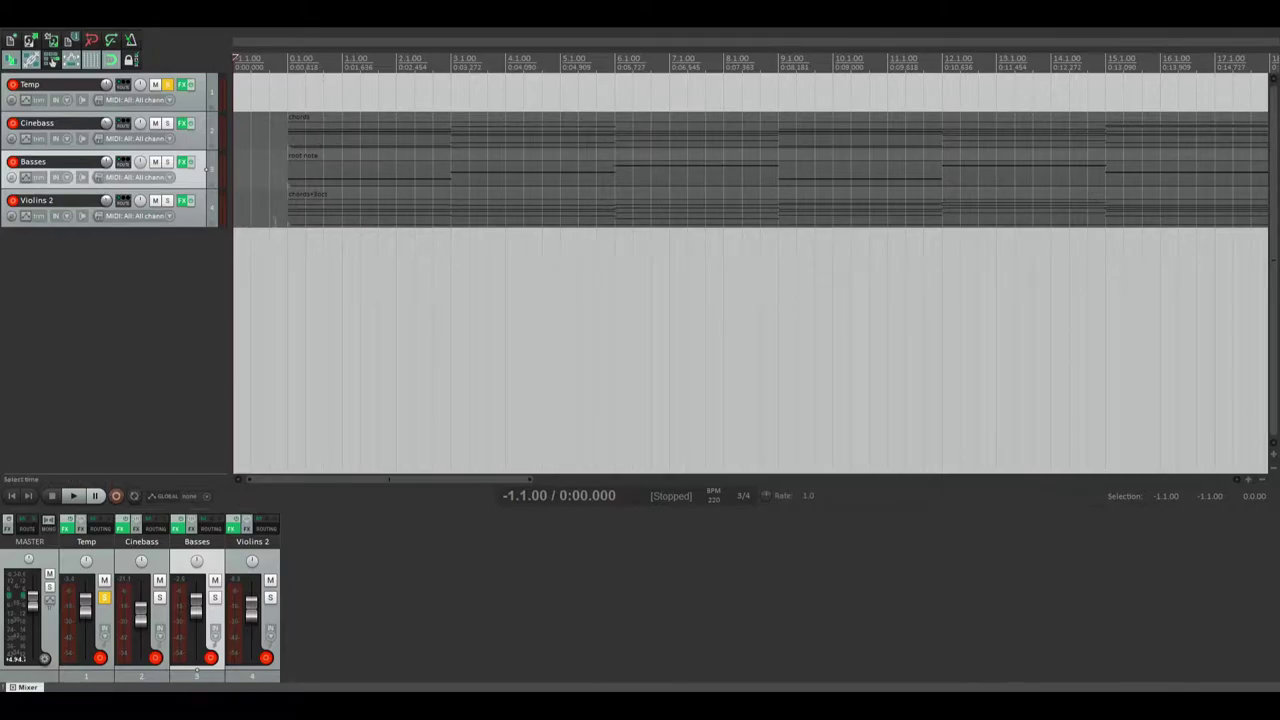
{"action": "left_click", "coordinate": [192, 222]}
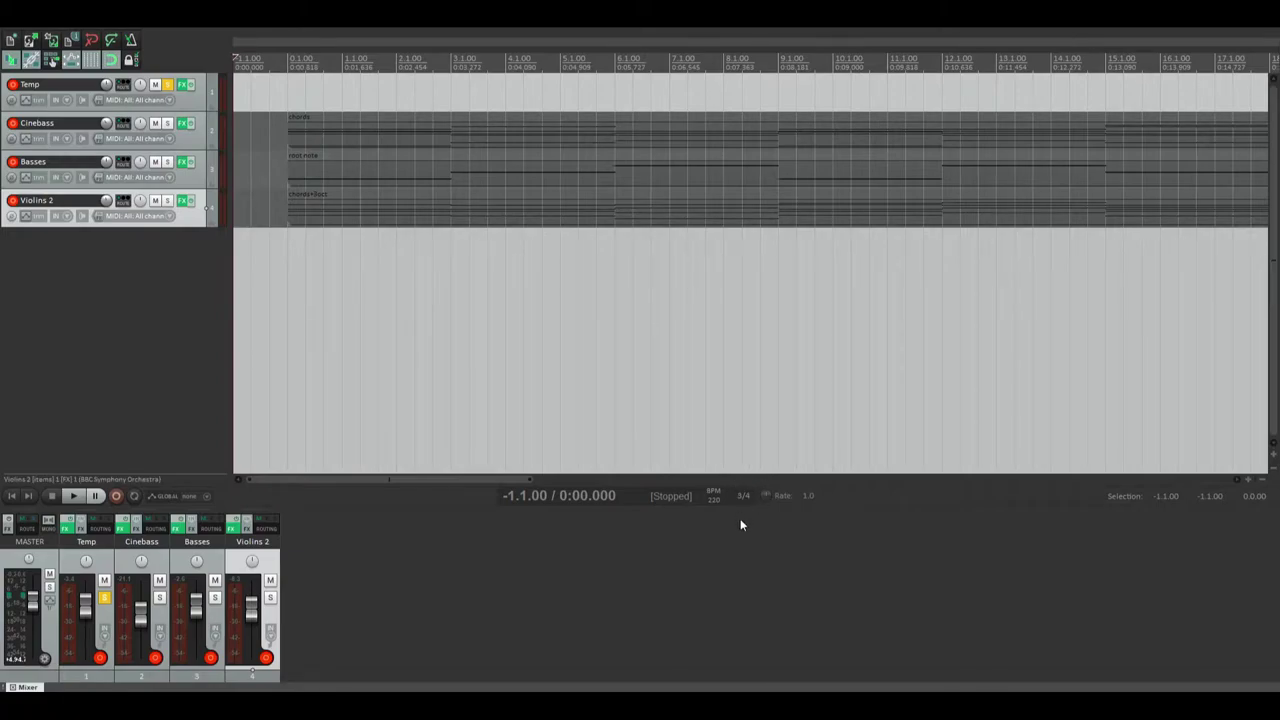
{"action": "key", "text": "Up"}
{"action": "key", "text": "Up"}
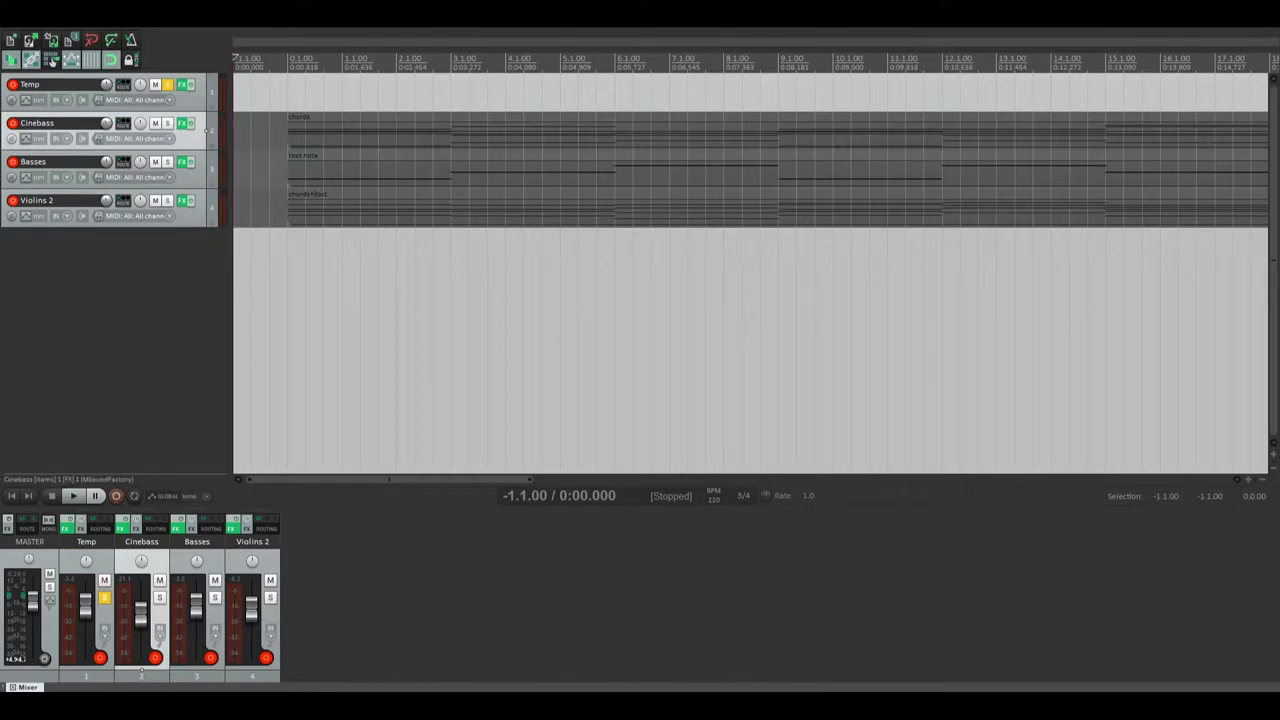
Switch solo from the Temp track to Cinebass and play its chords on their own from just before the first item
{"action": "left_click", "coordinate": [167, 84]}
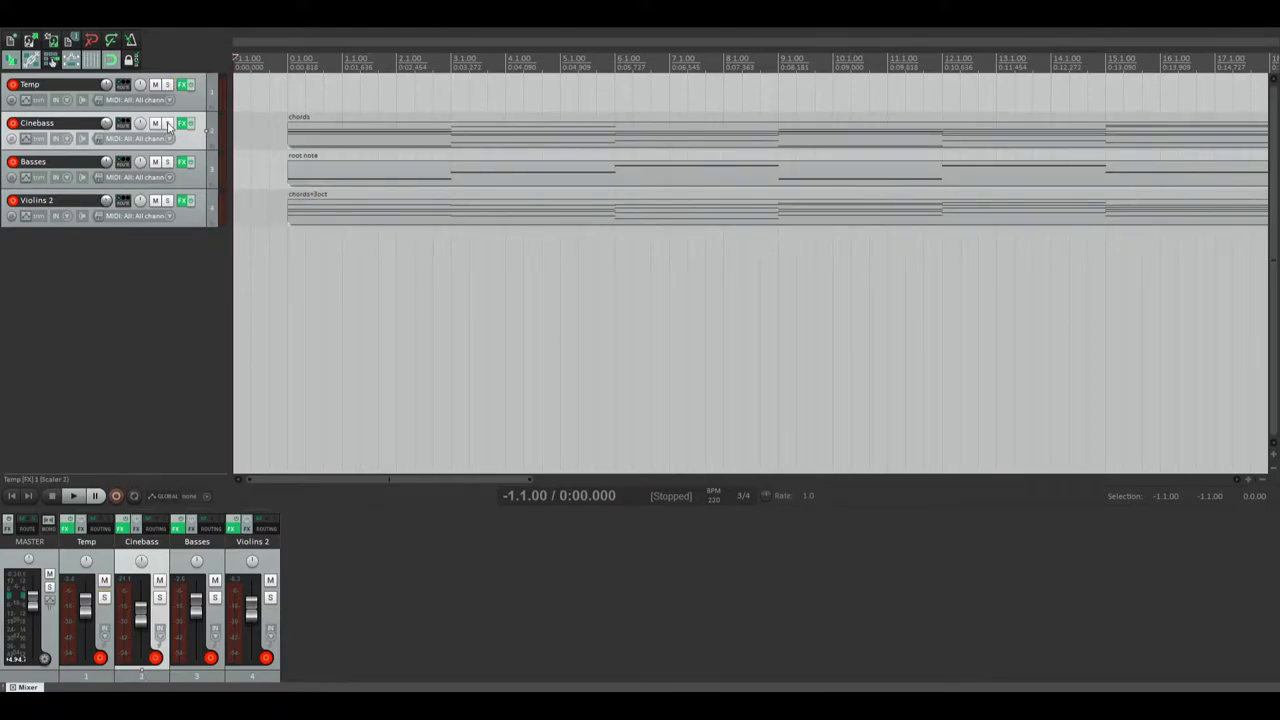
{"action": "left_click", "coordinate": [167, 123]}
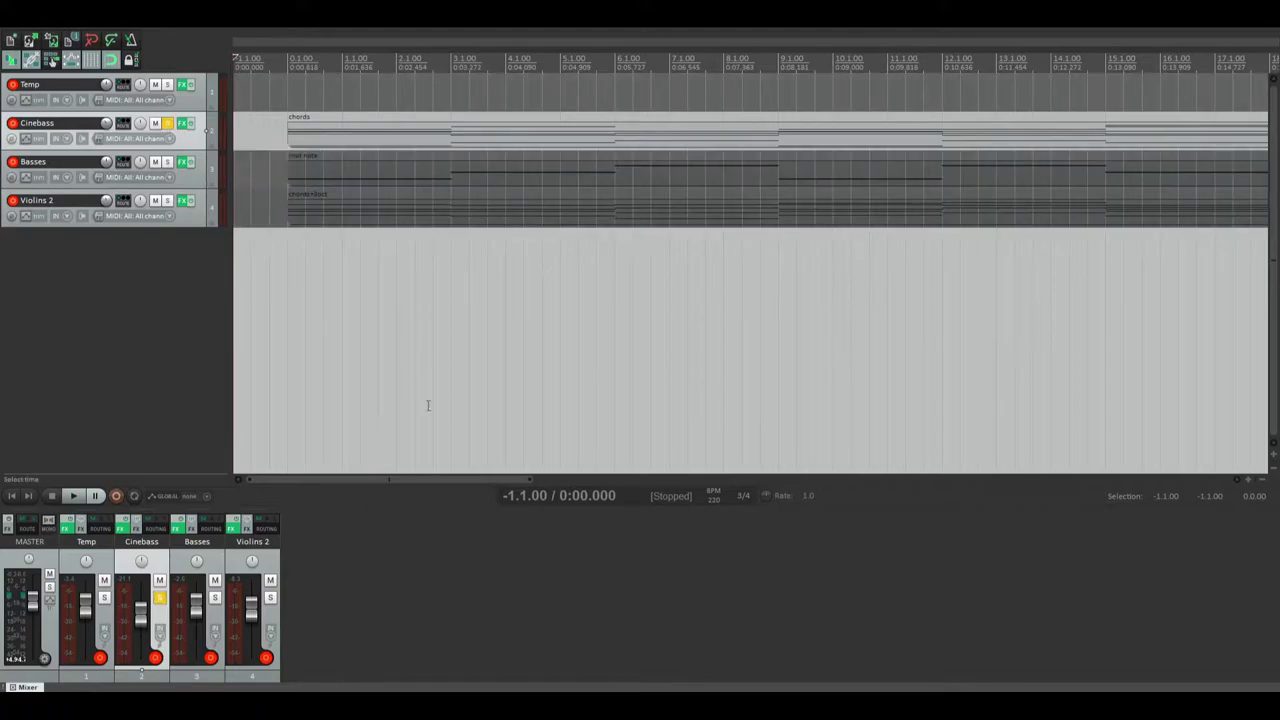
{"action": "left_click", "coordinate": [250, 130]}
{"action": "key", "text": "space"}
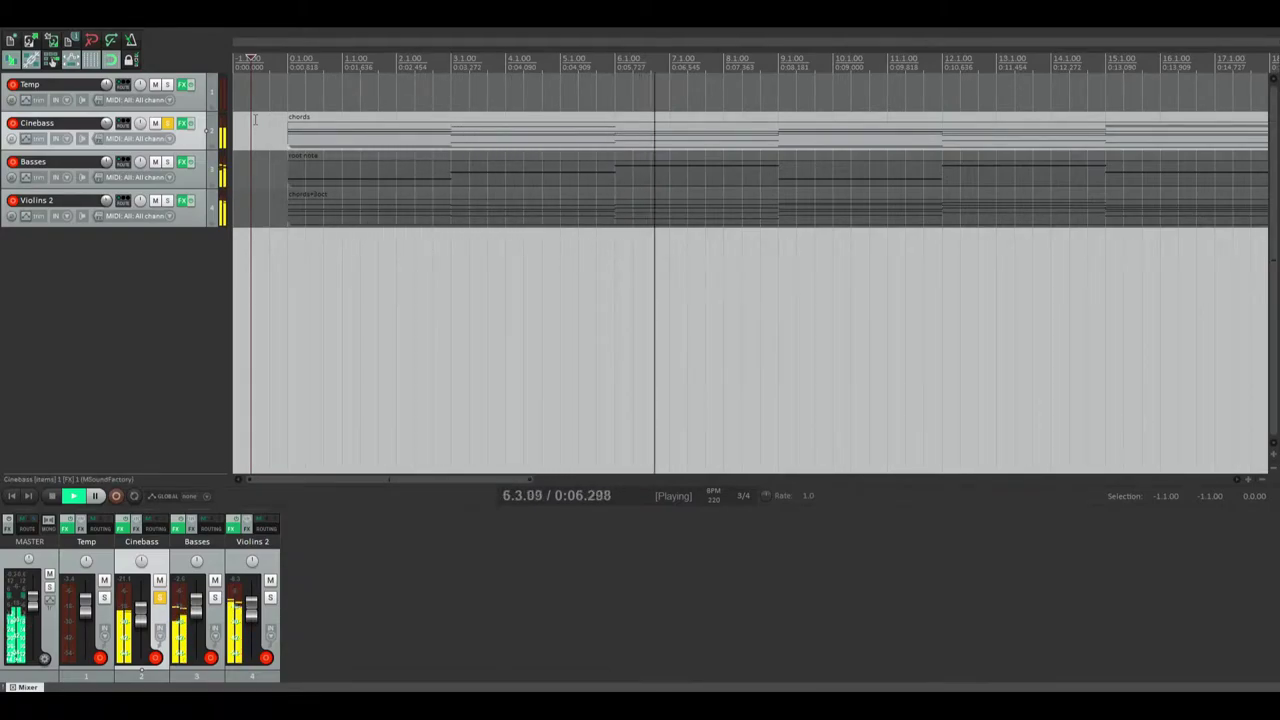
{"action": "key", "text": "space"}
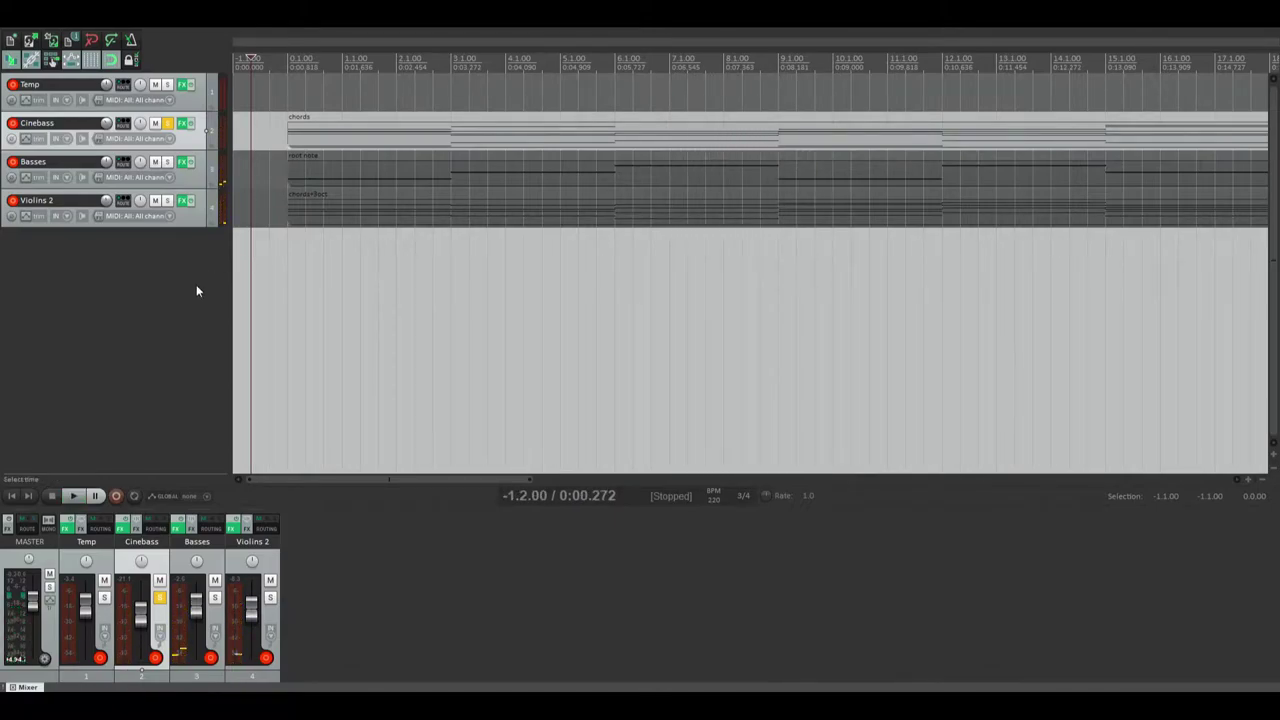
Switch solo from Cinebass to the Basses track and play back its root notes on their own
{"action": "left_click", "coordinate": [167, 125]}
{"action": "left_click", "coordinate": [167, 162]}
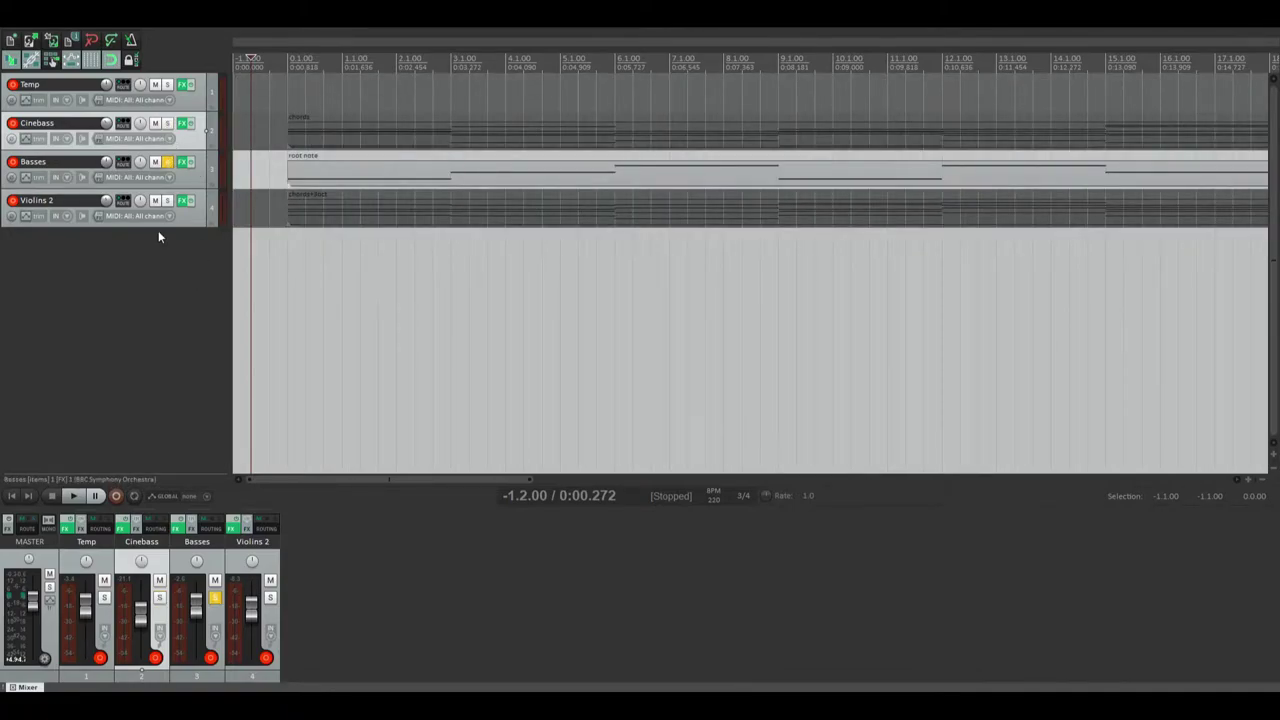
{"action": "key", "text": "space"}
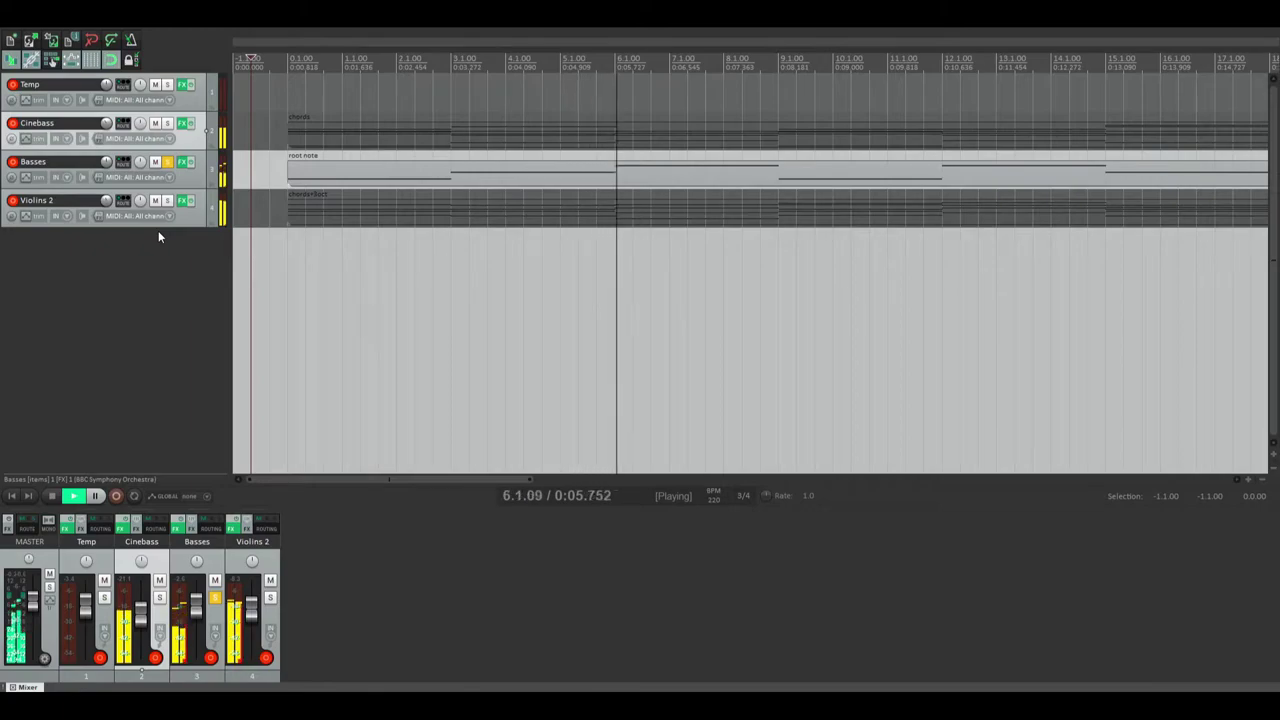
{"action": "key", "text": "space"}
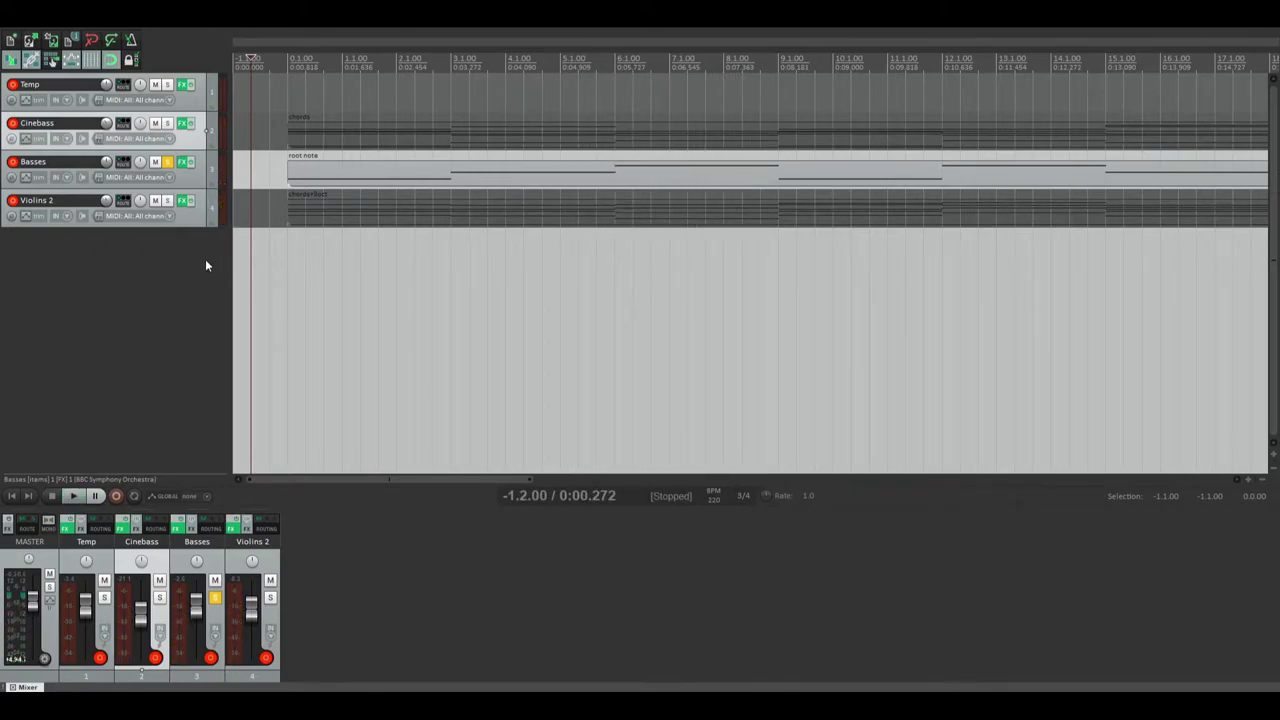
Switch solo from Basses to the Violins 2 track and play back its octave-raised chords on their own
{"action": "left_click", "coordinate": [167, 161]}
{"action": "left_click", "coordinate": [167, 200]}
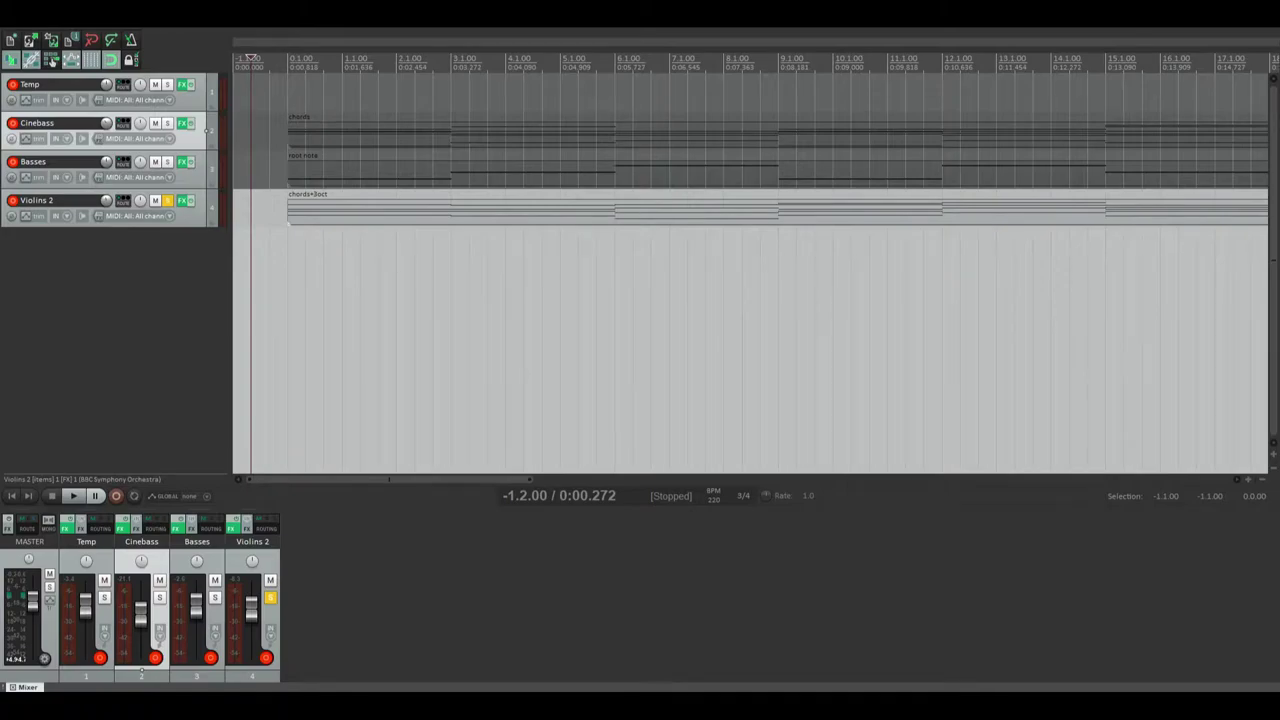
{"action": "key", "text": "space"}
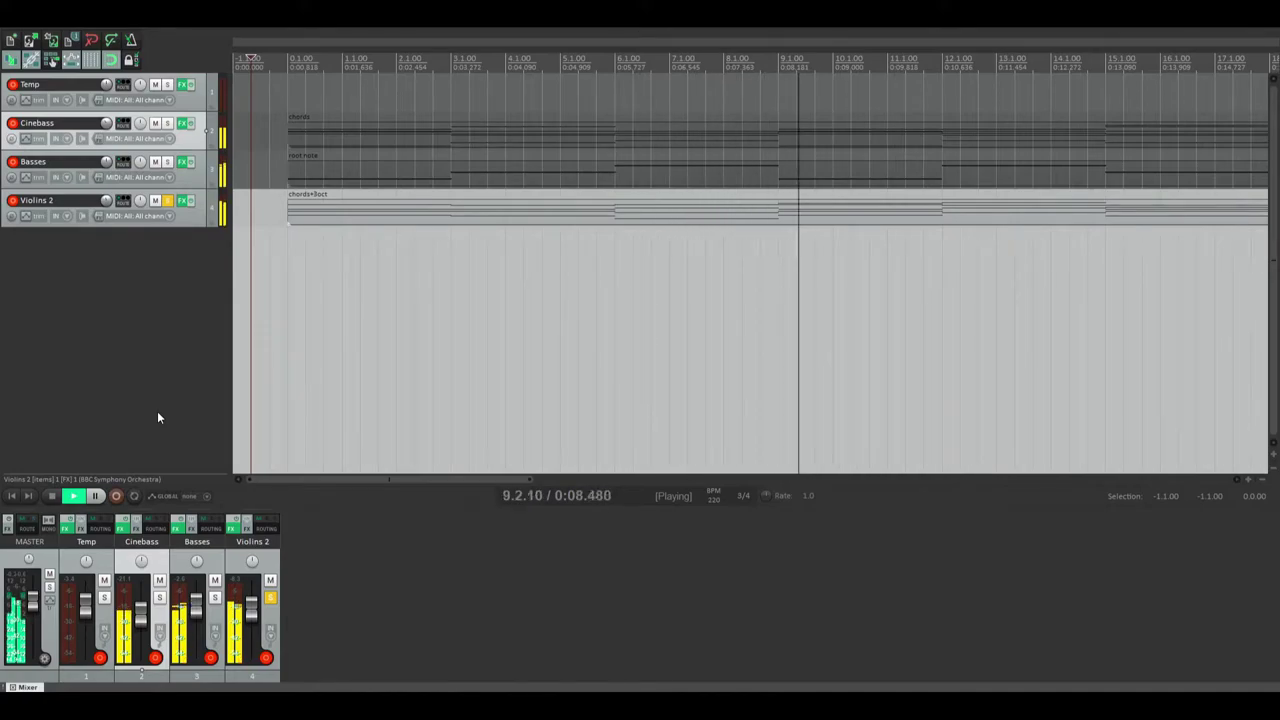
{"action": "key", "text": "space"}
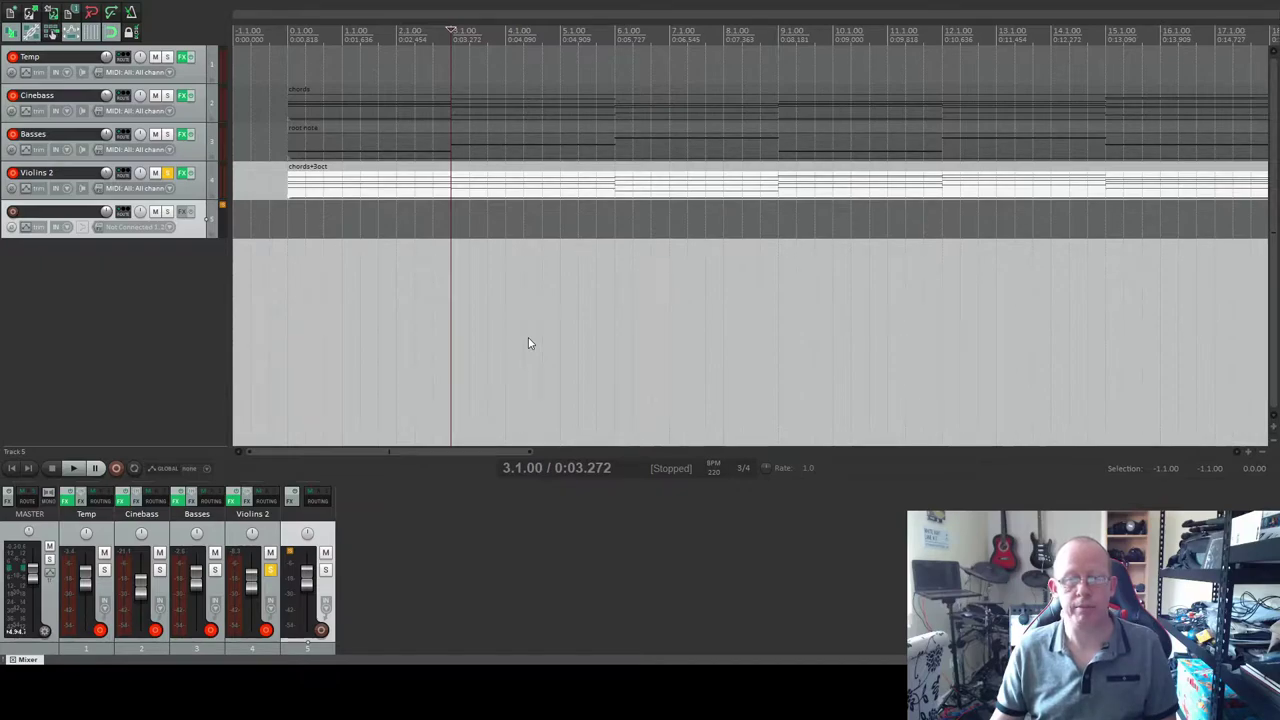
Move the newintro_noaudio.mp4 item earlier so it starts at 0.1.00, aligned with the chord items
{"action": "left_click_drag", "start_coordinate": [763, 451], "coordinate": [318, 449]}
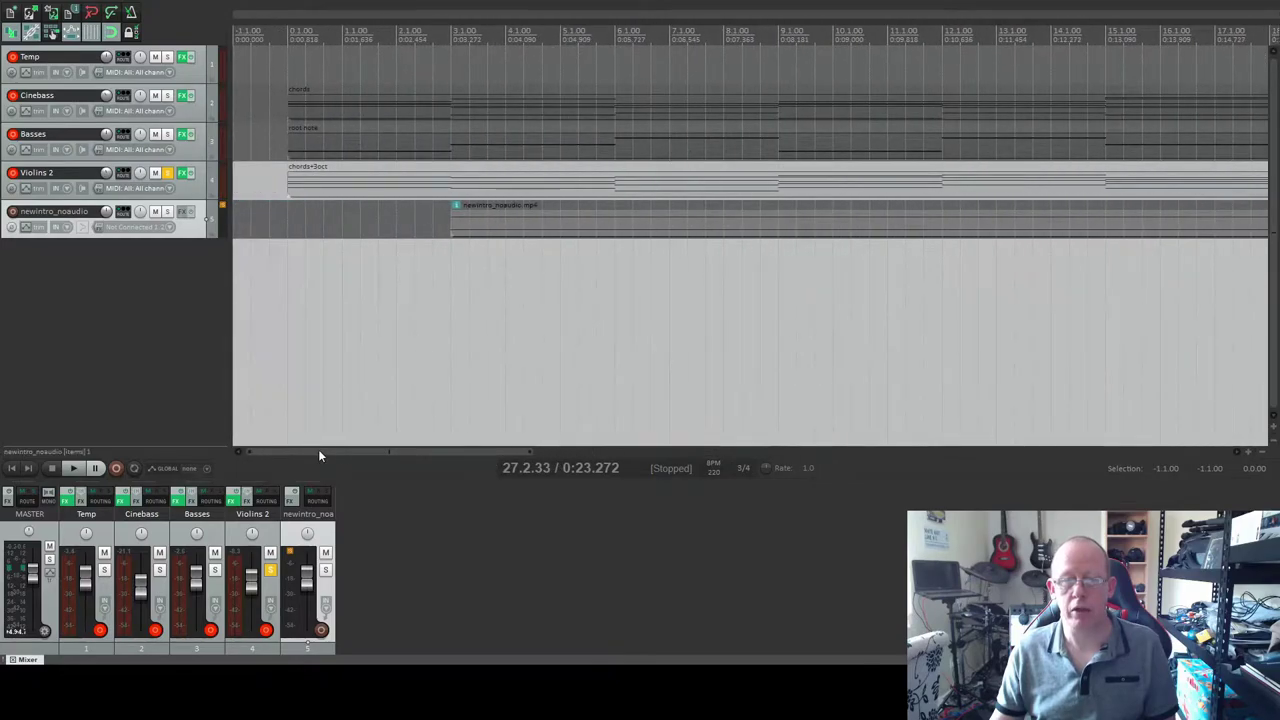
{"action": "left_click_drag", "start_coordinate": [549, 234], "coordinate": [391, 235]}
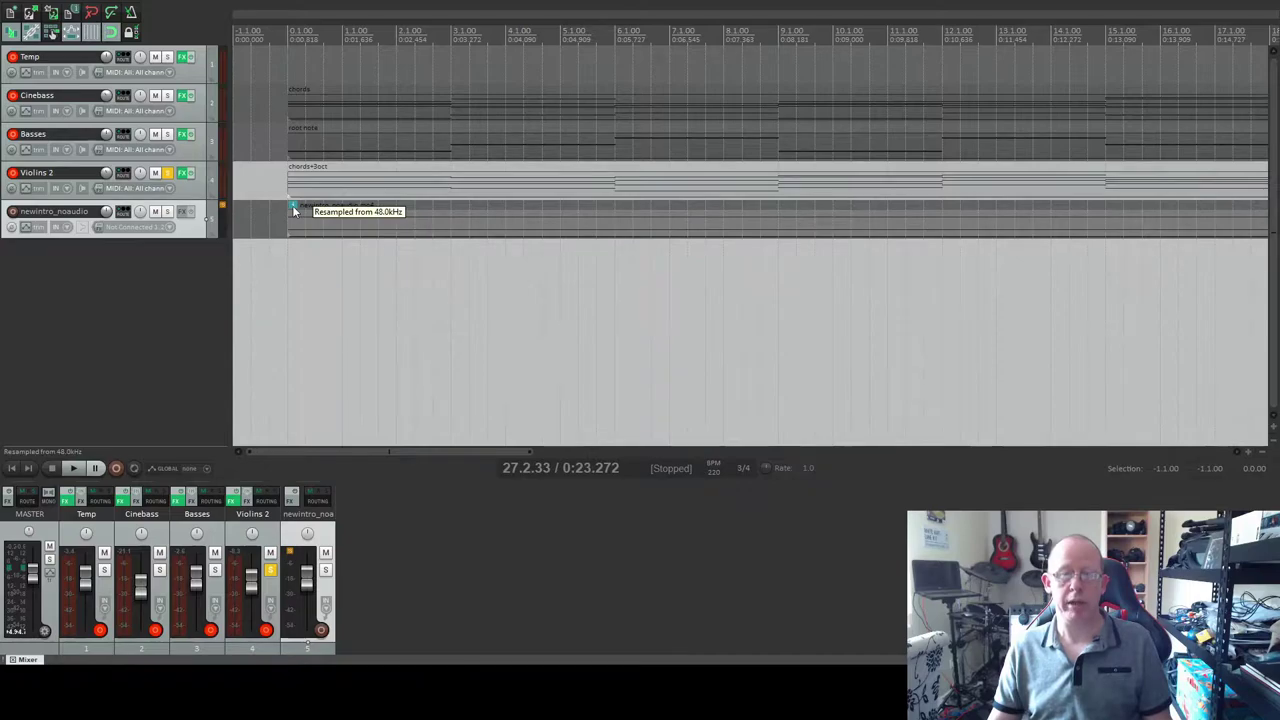
Solo only the newintro_noaudio track and play its ending from 20.1.00 to hear the sound burst
{"action": "left_click_drag", "start_coordinate": [441, 451], "coordinate": [626, 460]}
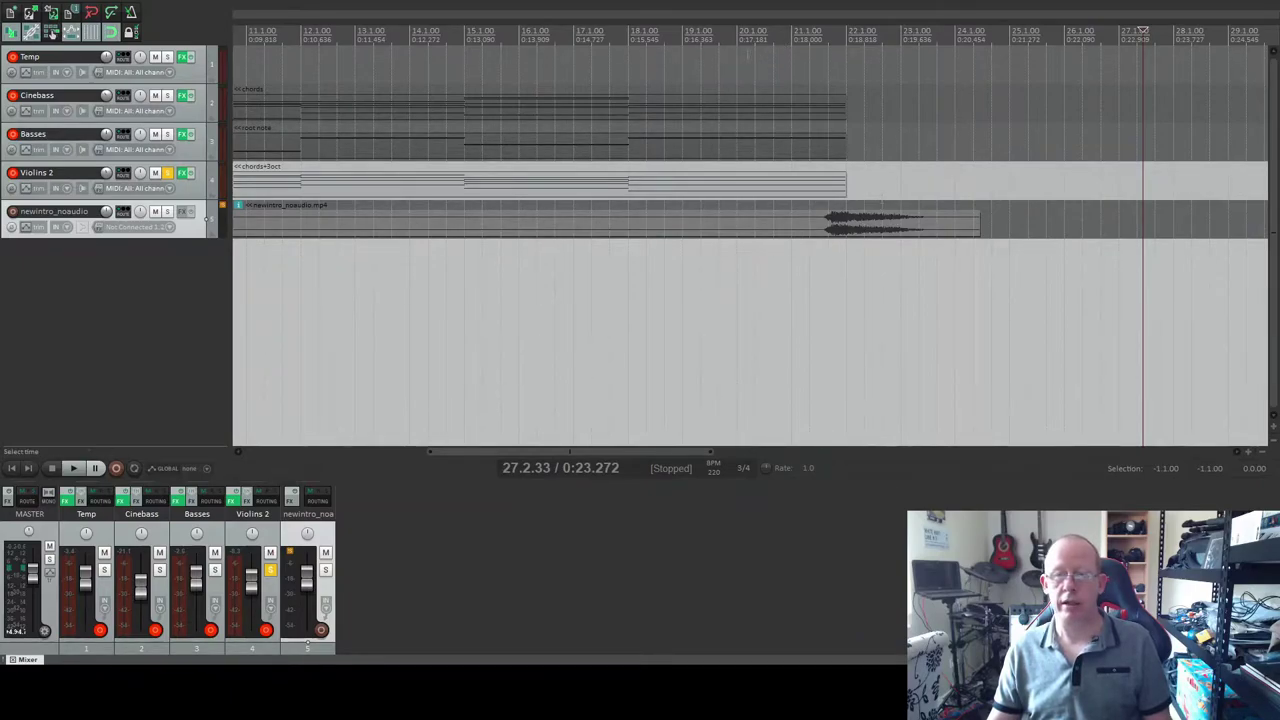
{"action": "left_click", "coordinate": [740, 56]}
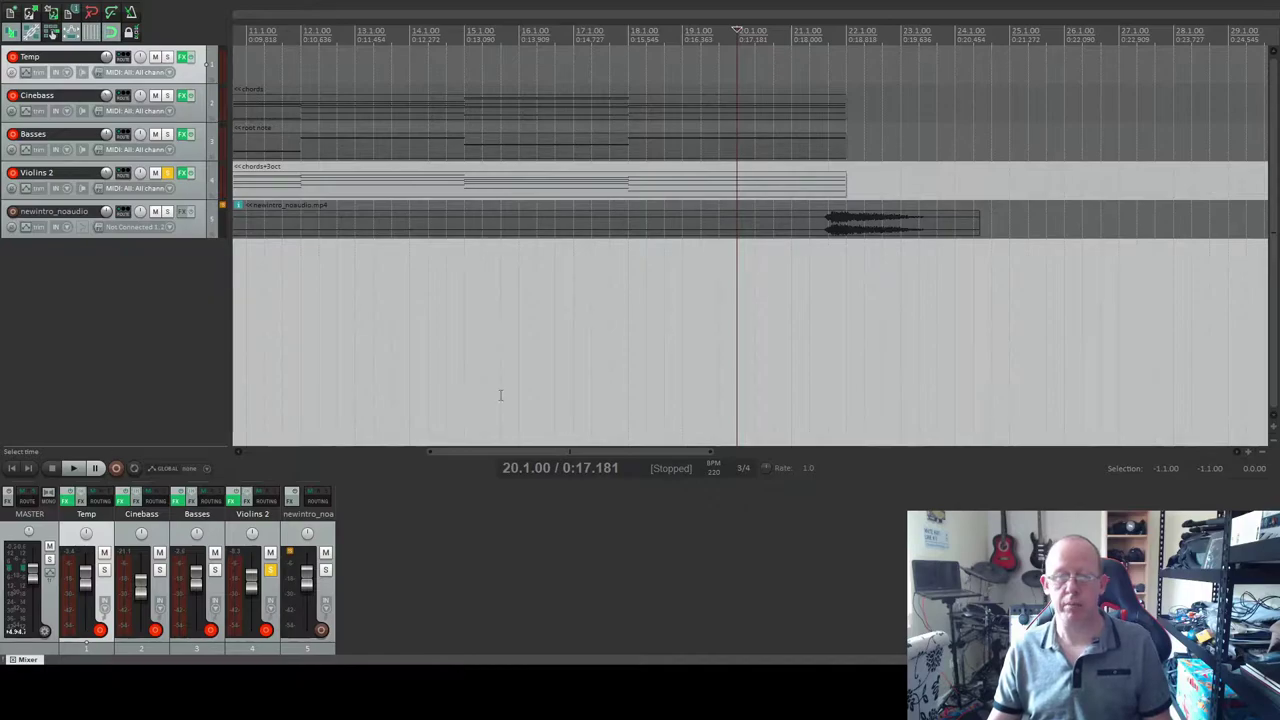
{"action": "left_click", "coordinate": [130, 277]}
{"action": "key", "text": "F6"}
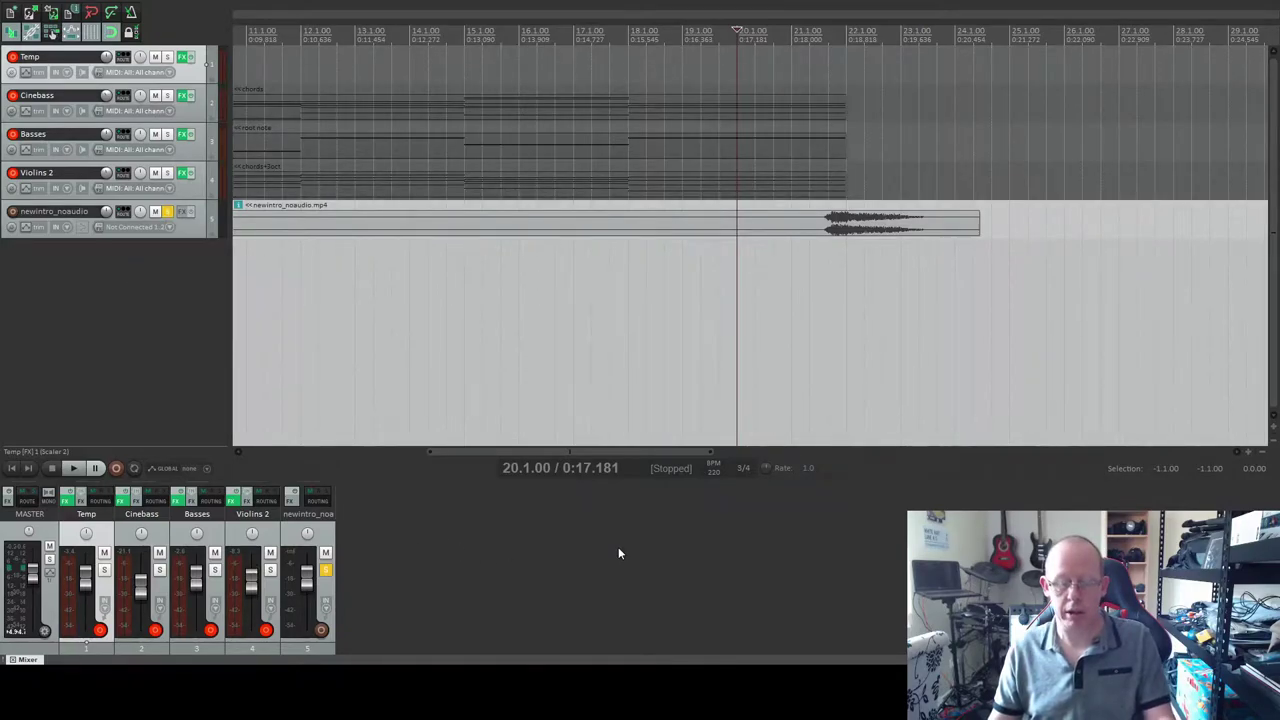
{"action": "key", "text": "space"}
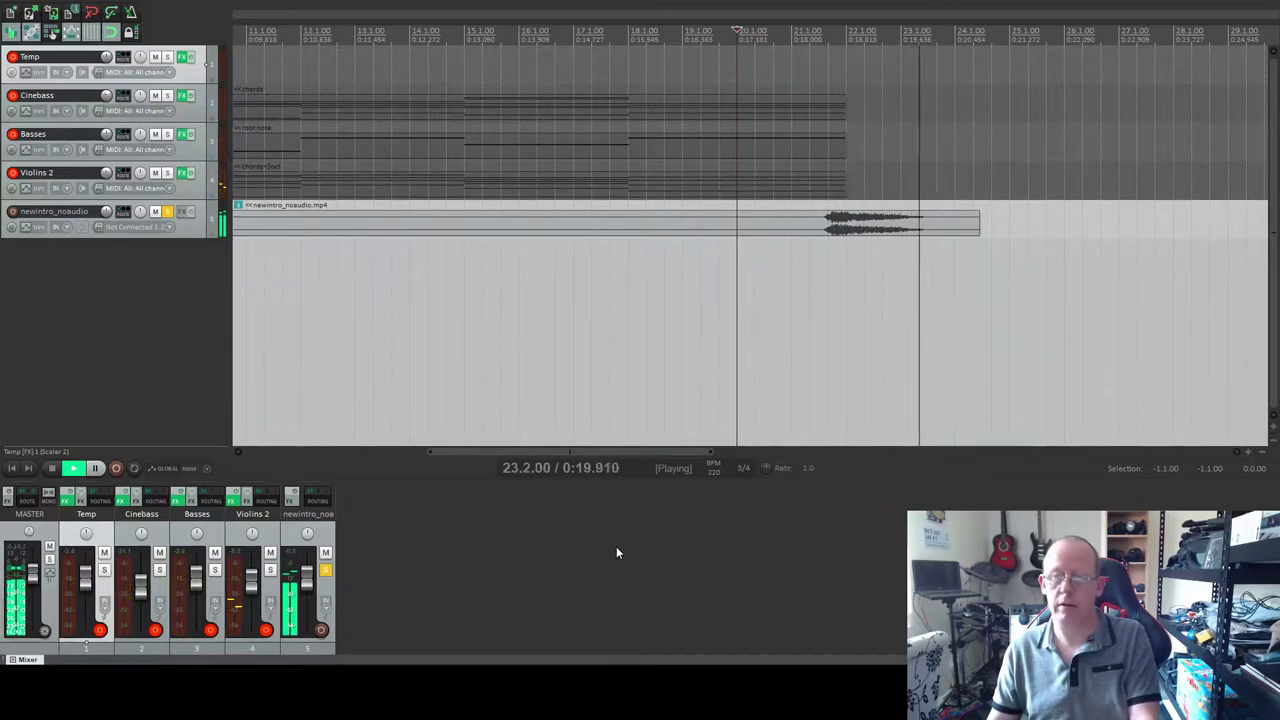
{"action": "key", "text": "space"}
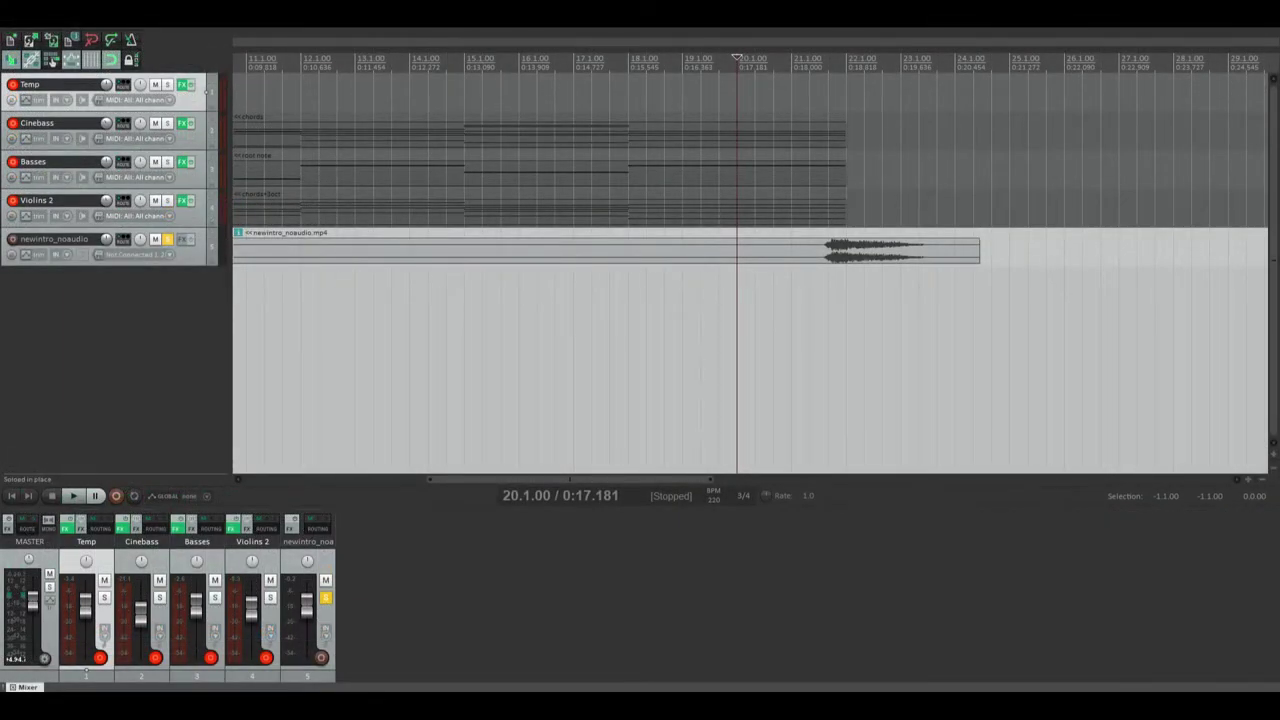
Unsolo the newintro_noaudio track and mute both it and the Temp track
{"action": "left_click", "coordinate": [325, 597]}
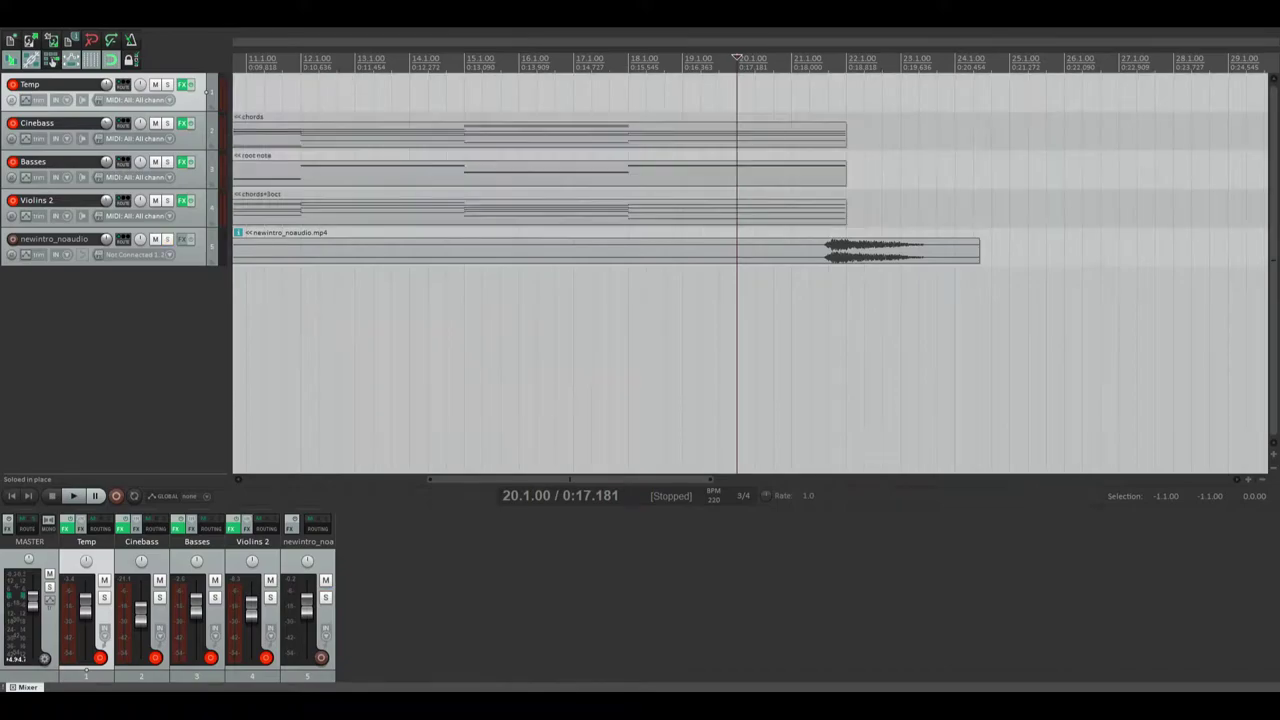
{"action": "left_click", "coordinate": [325, 580]}
{"action": "left_click", "coordinate": [104, 580]}
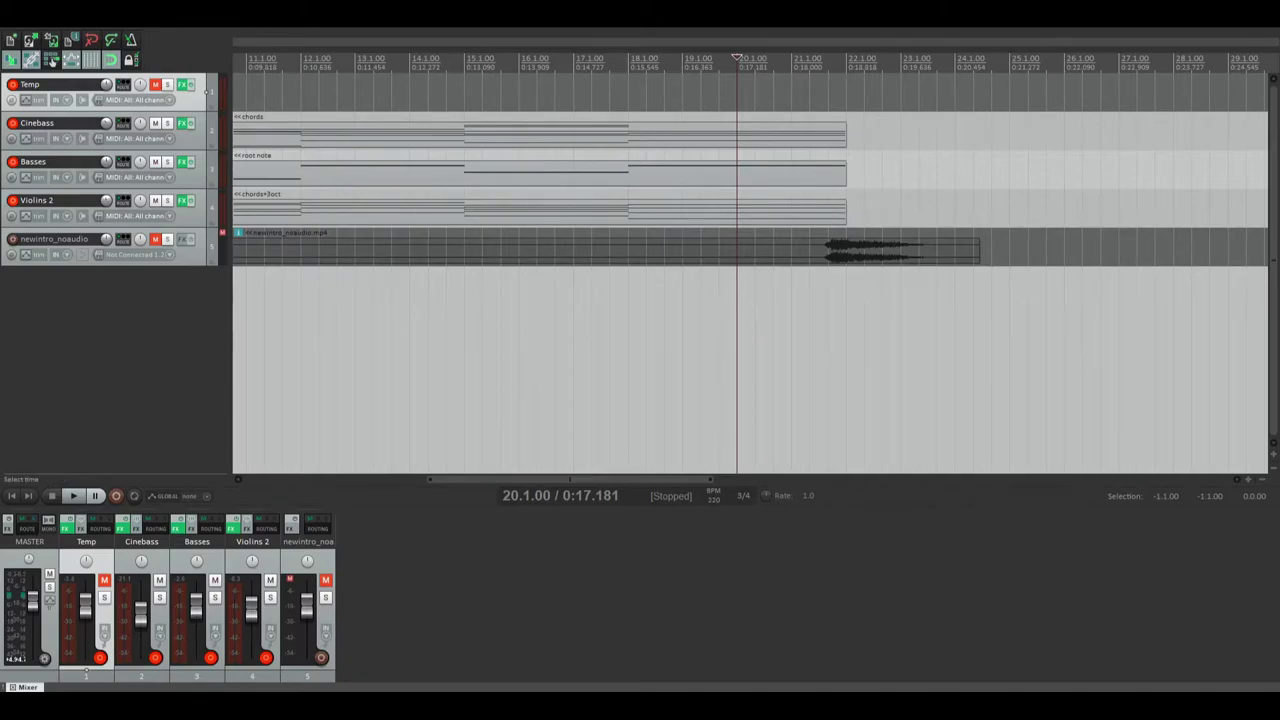
Play Cinebass, Basses and Violins 2 together from the start of the project through the end of their items
{"action": "left_click_drag", "start_coordinate": [570, 479], "coordinate": [360, 478]}
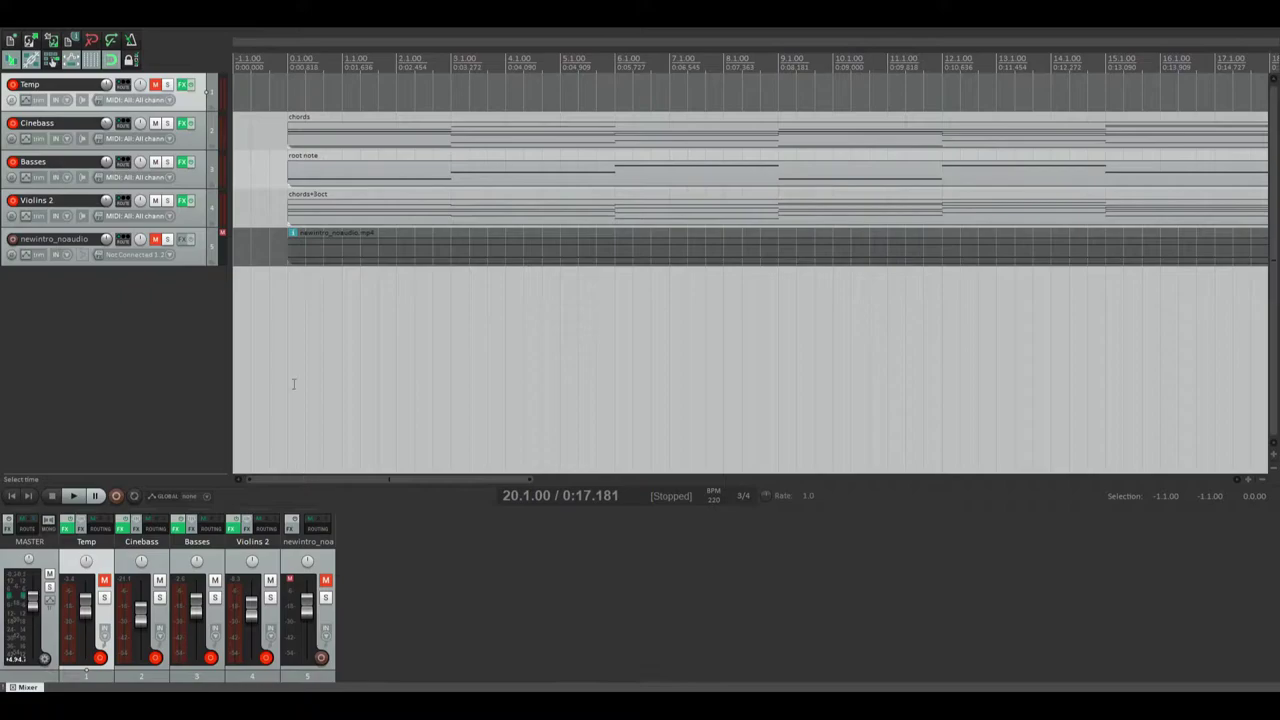
{"action": "left_click", "coordinate": [236, 122]}
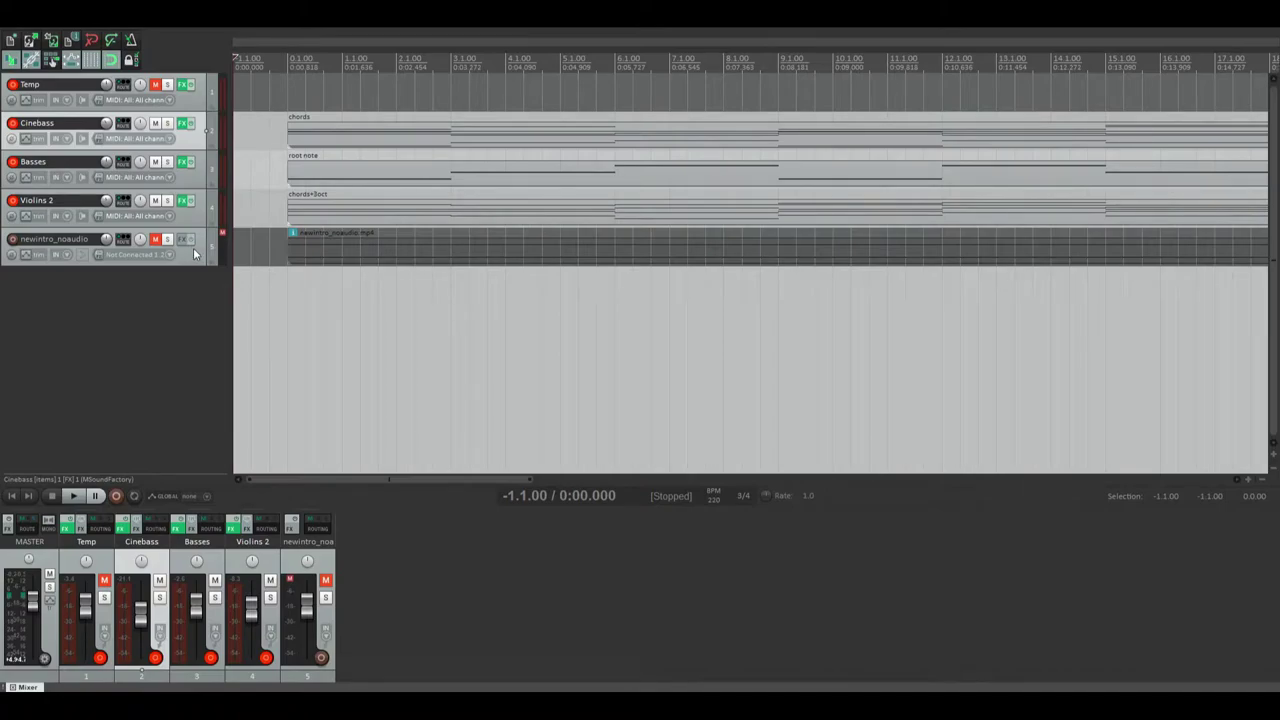
{"action": "key", "text": "space"}
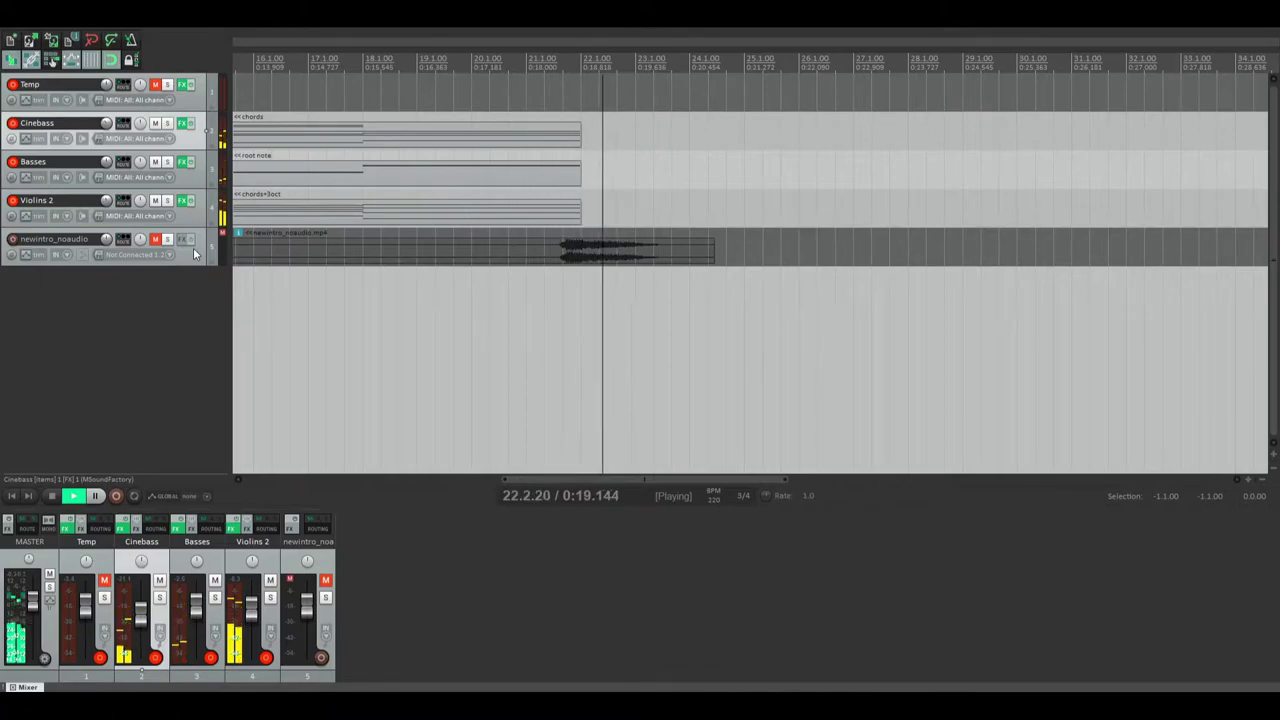
{"action": "key", "text": "space"}
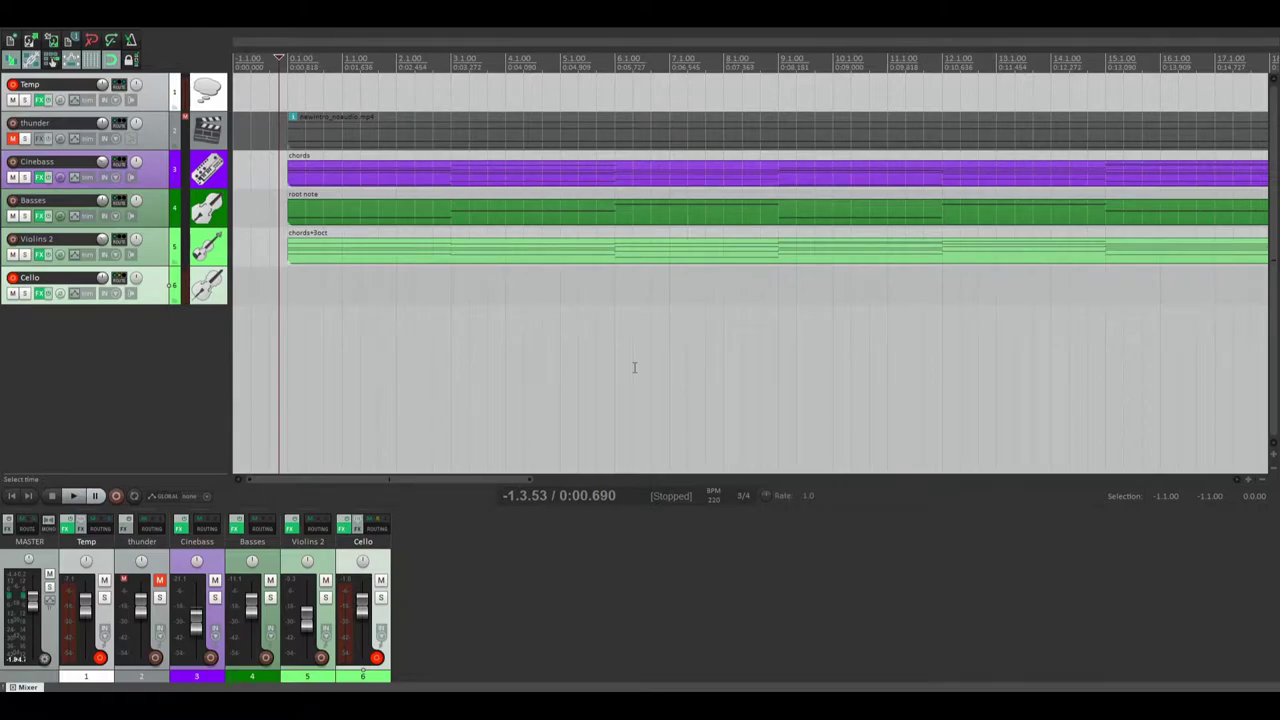
Play the arrangement repeatedly from just before the first items to audition the record-armed Cello track against the other parts
{"action": "left_click", "coordinate": [77, 500]}
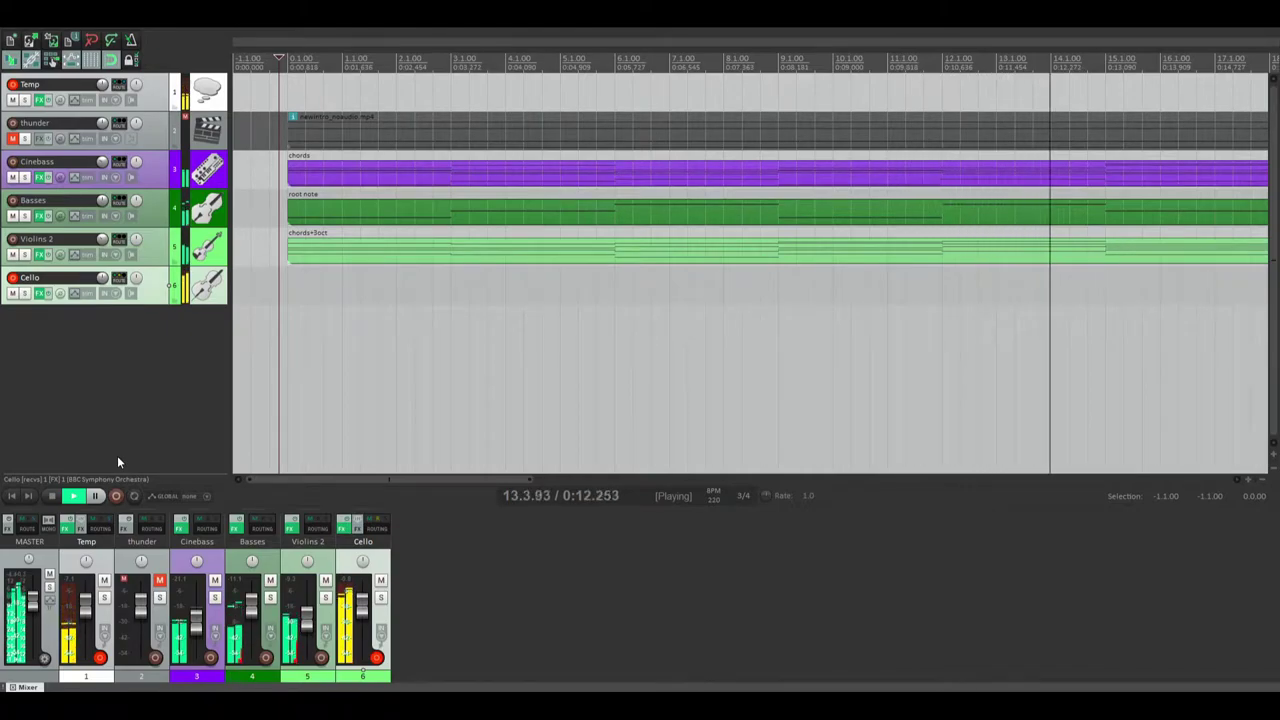
{"action": "left_click", "coordinate": [53, 499]}
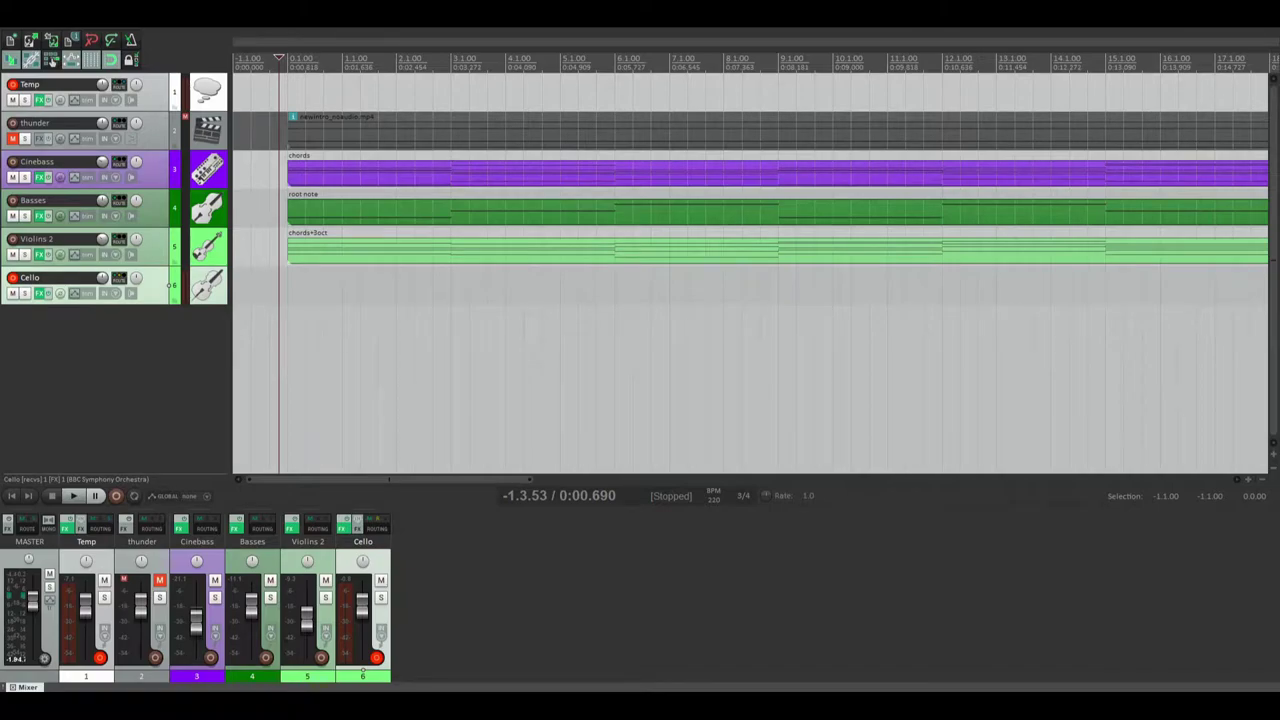
{"action": "left_click", "coordinate": [78, 496]}
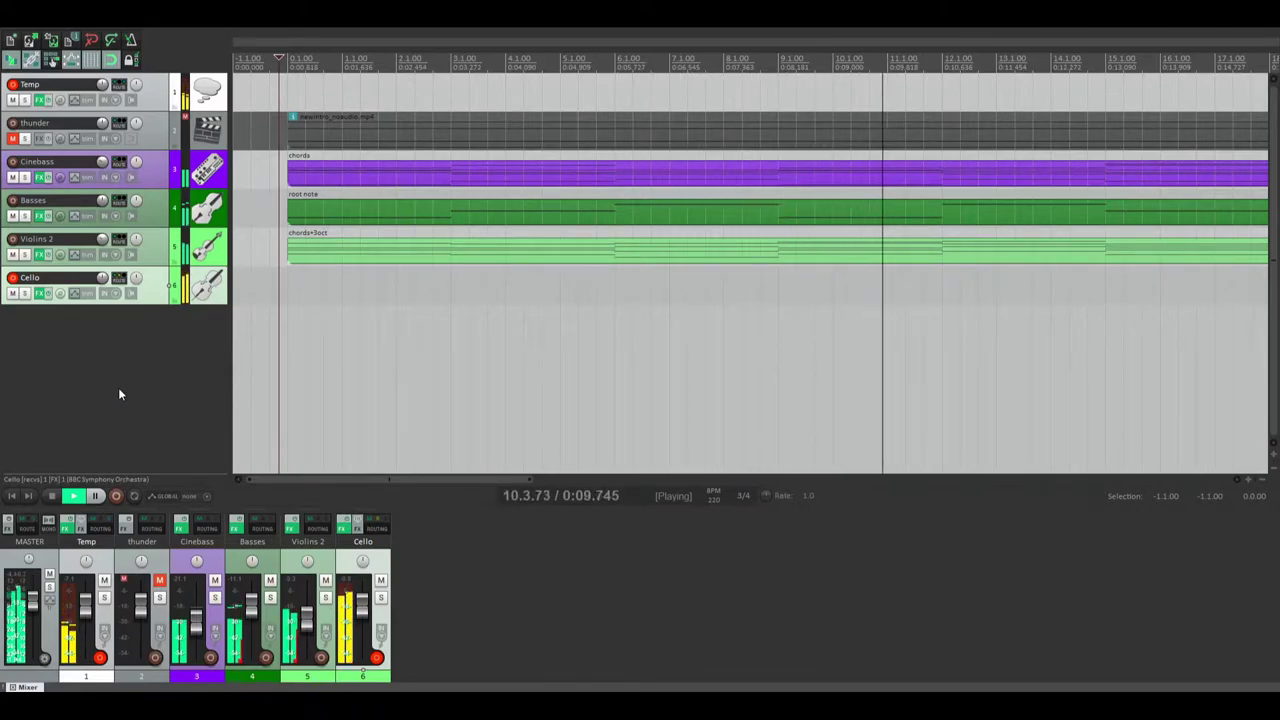
{"action": "left_click", "coordinate": [54, 497]}
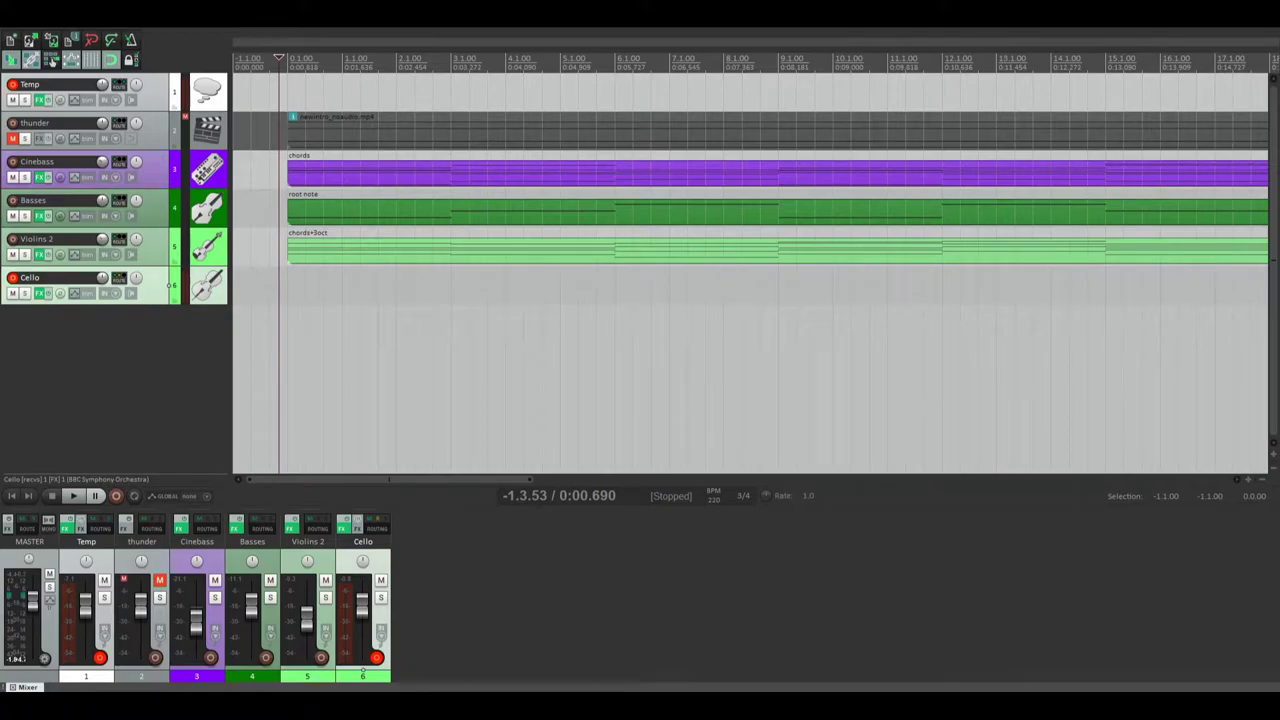
{"action": "key", "text": "space"}
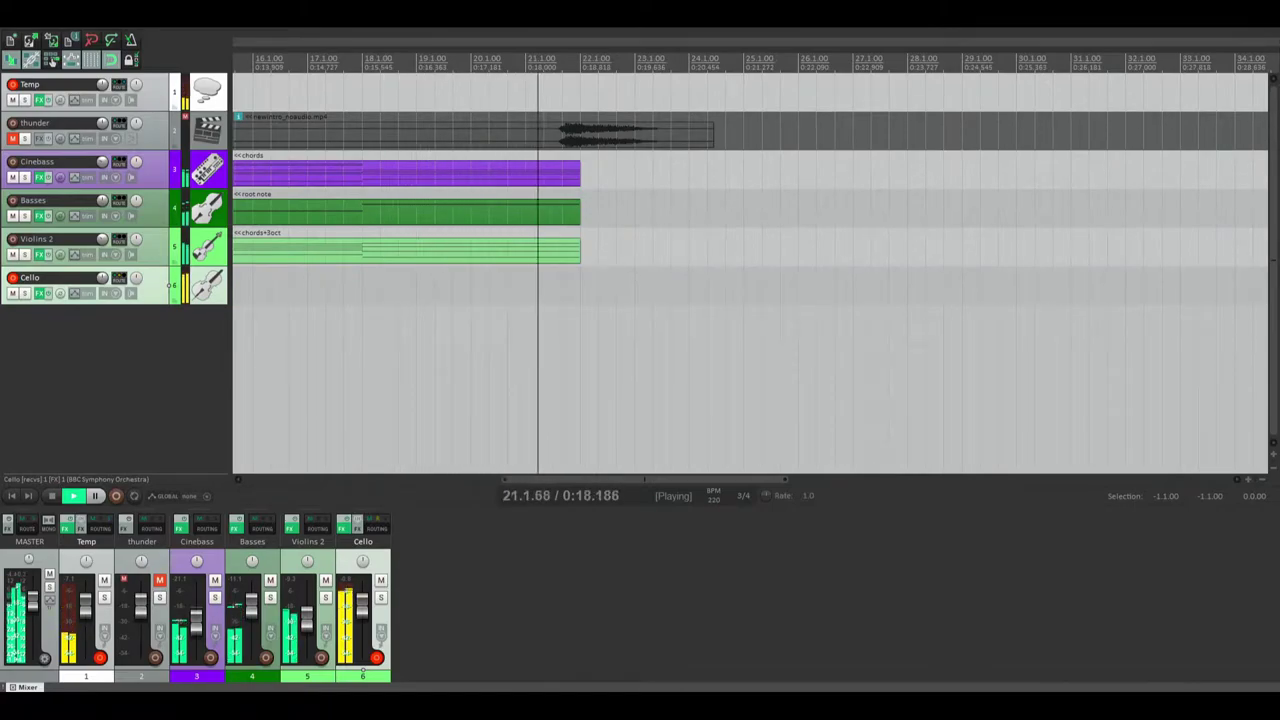
{"action": "key", "text": "space"}
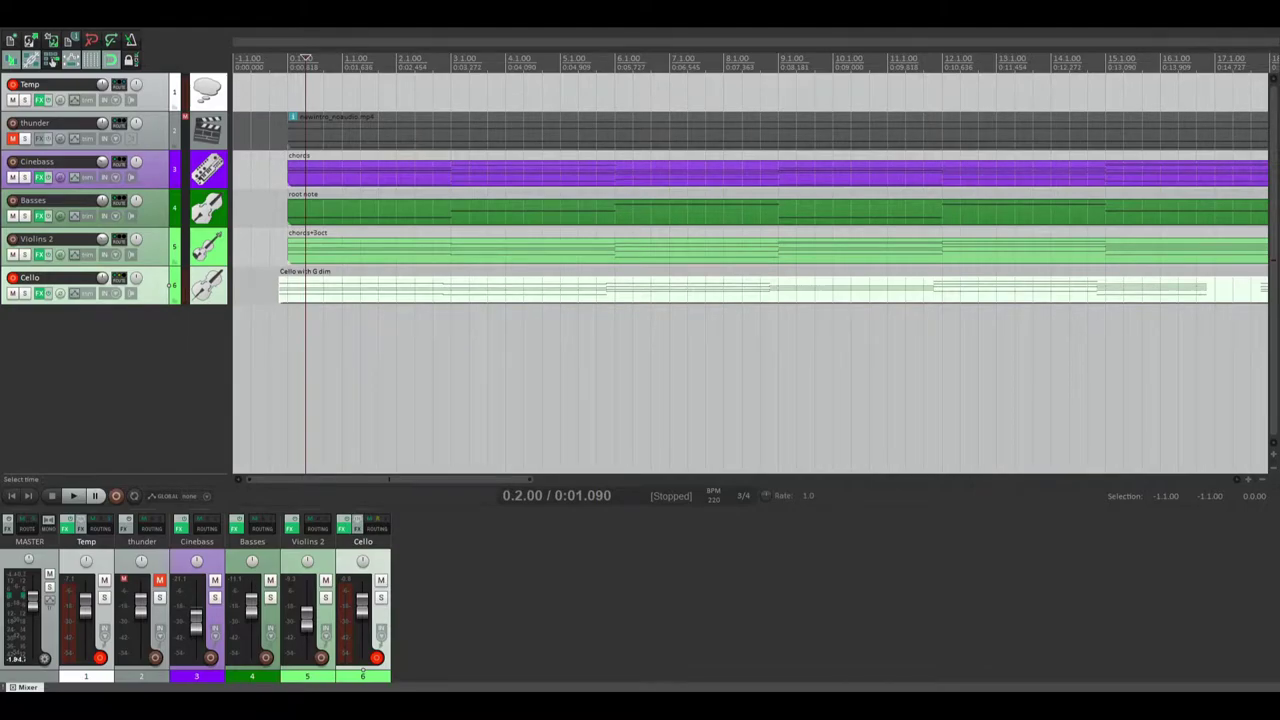
Examine the end of the Cello with G dim item against the endings of the other tracks' items
{"action": "left_click_drag", "start_coordinate": [420, 479], "coordinate": [616, 479]}
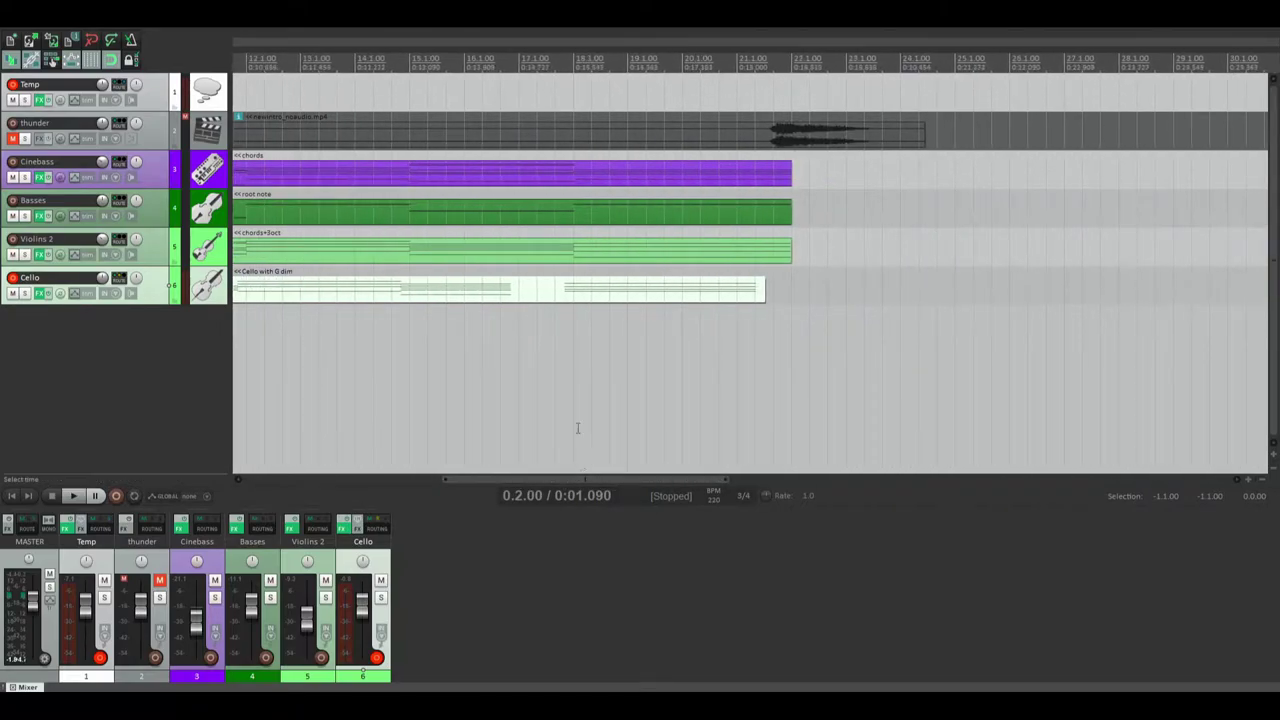
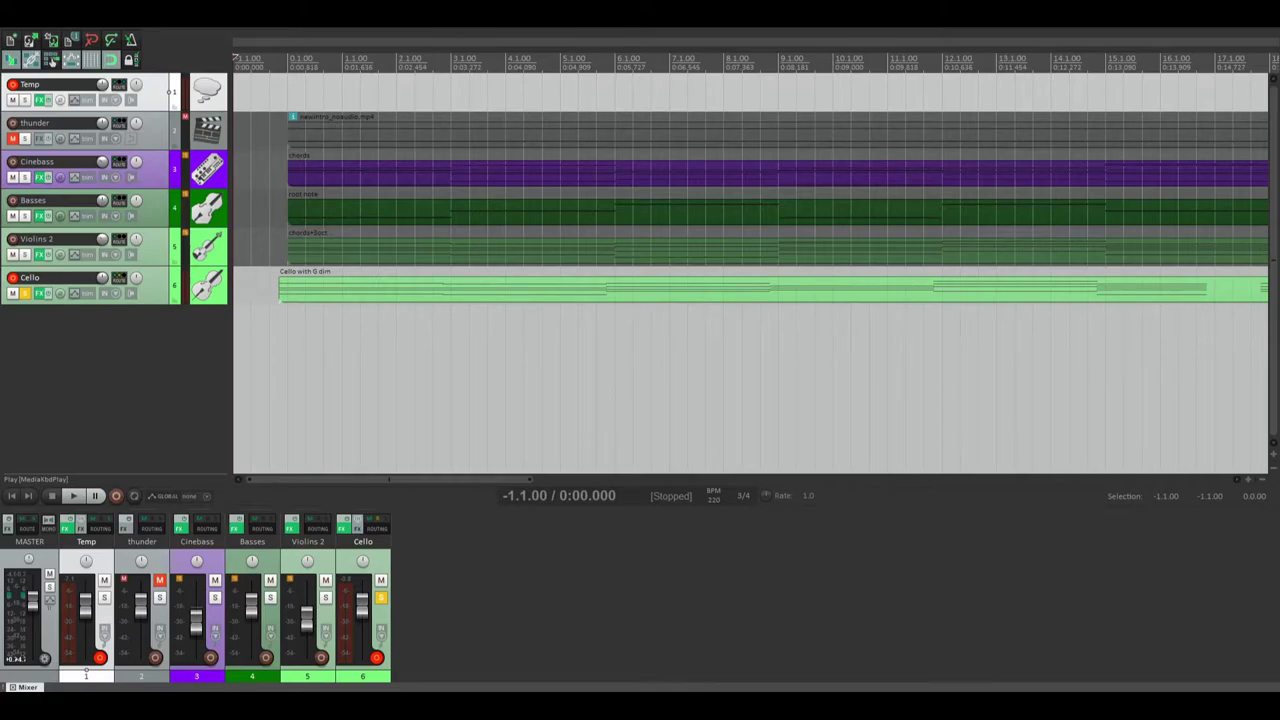
Play the soloed Cello track through its Cello with G dim item, and audition it again from the start
{"action": "left_click", "coordinate": [73, 495]}
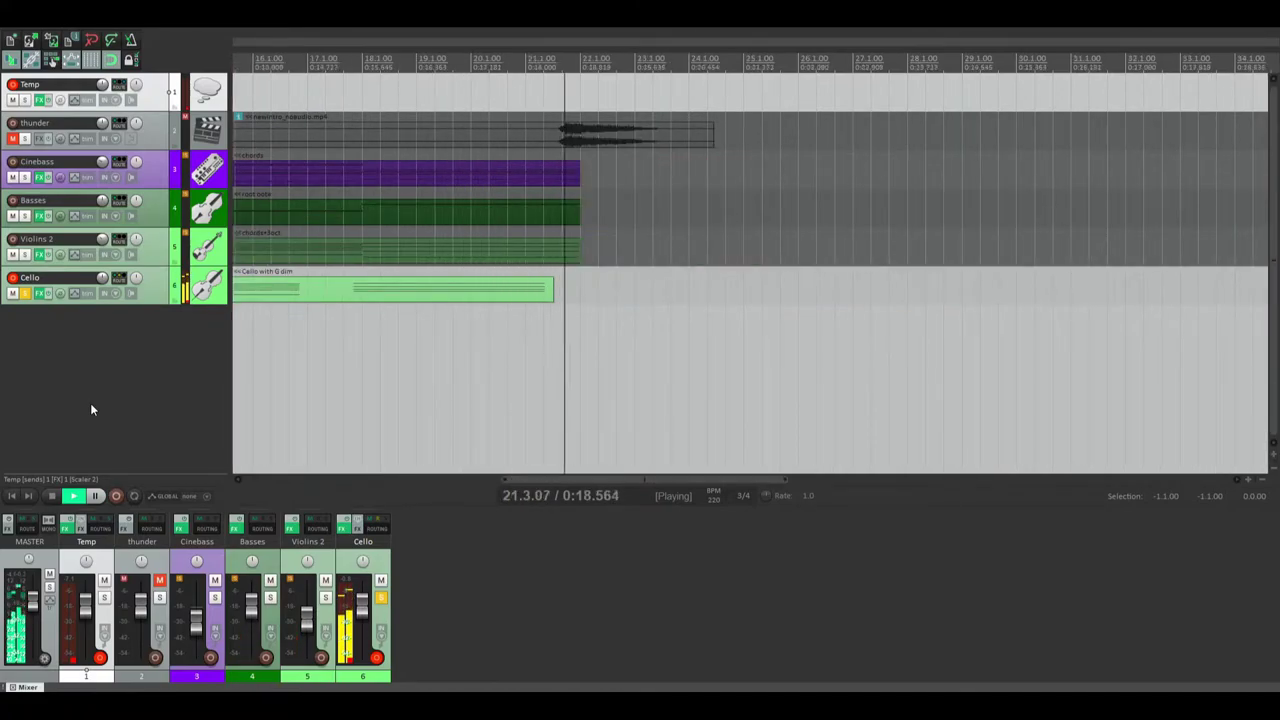
{"action": "left_click", "coordinate": [49, 499]}
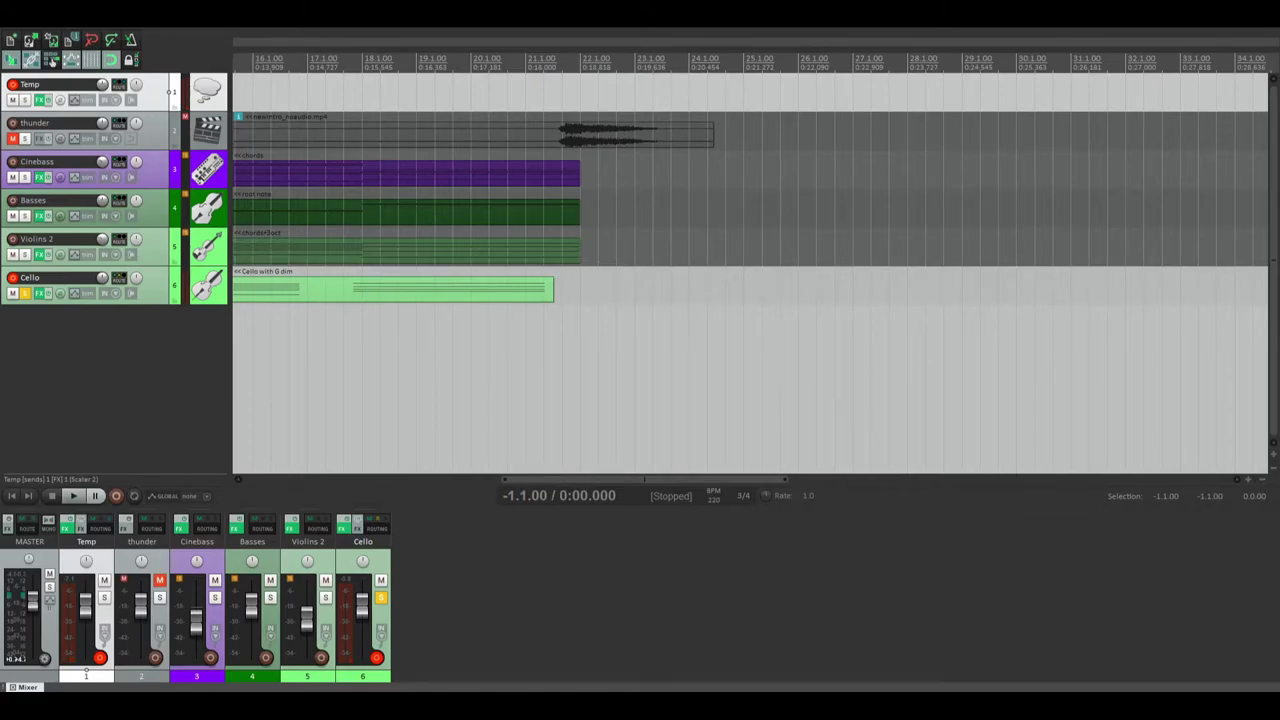
{"action": "left_click", "coordinate": [73, 497]}
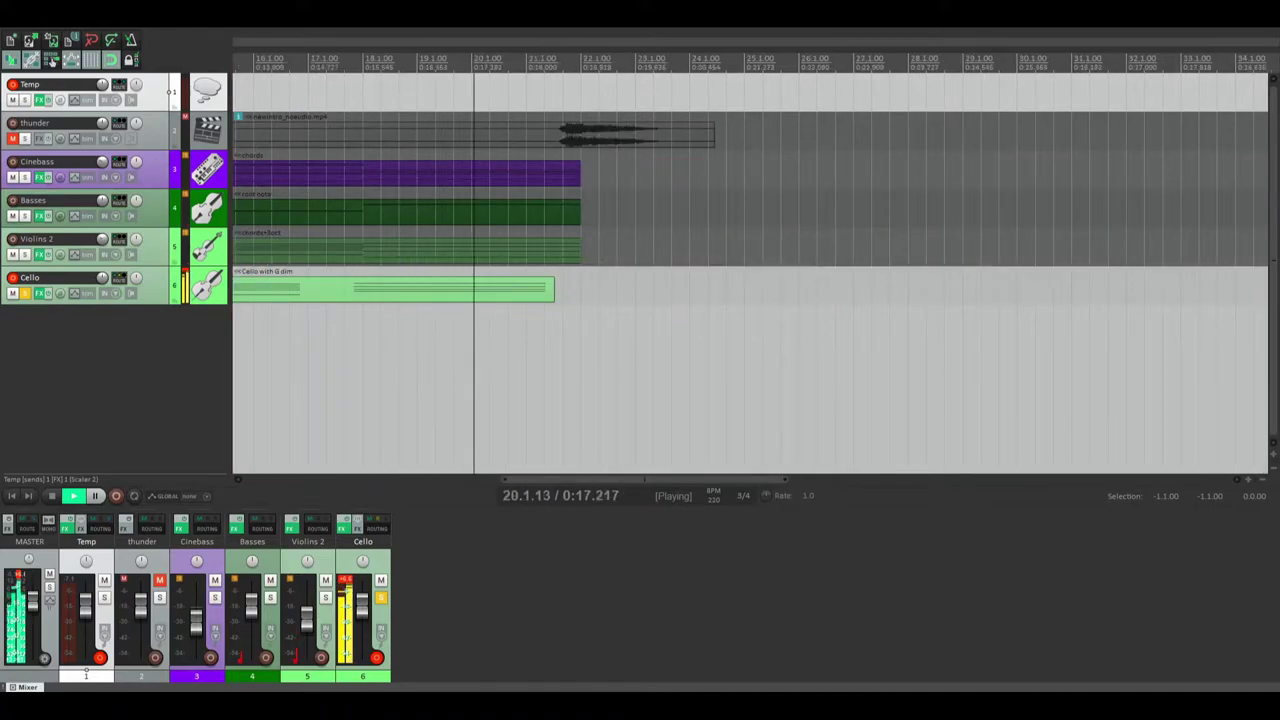
{"action": "key", "text": "space"}
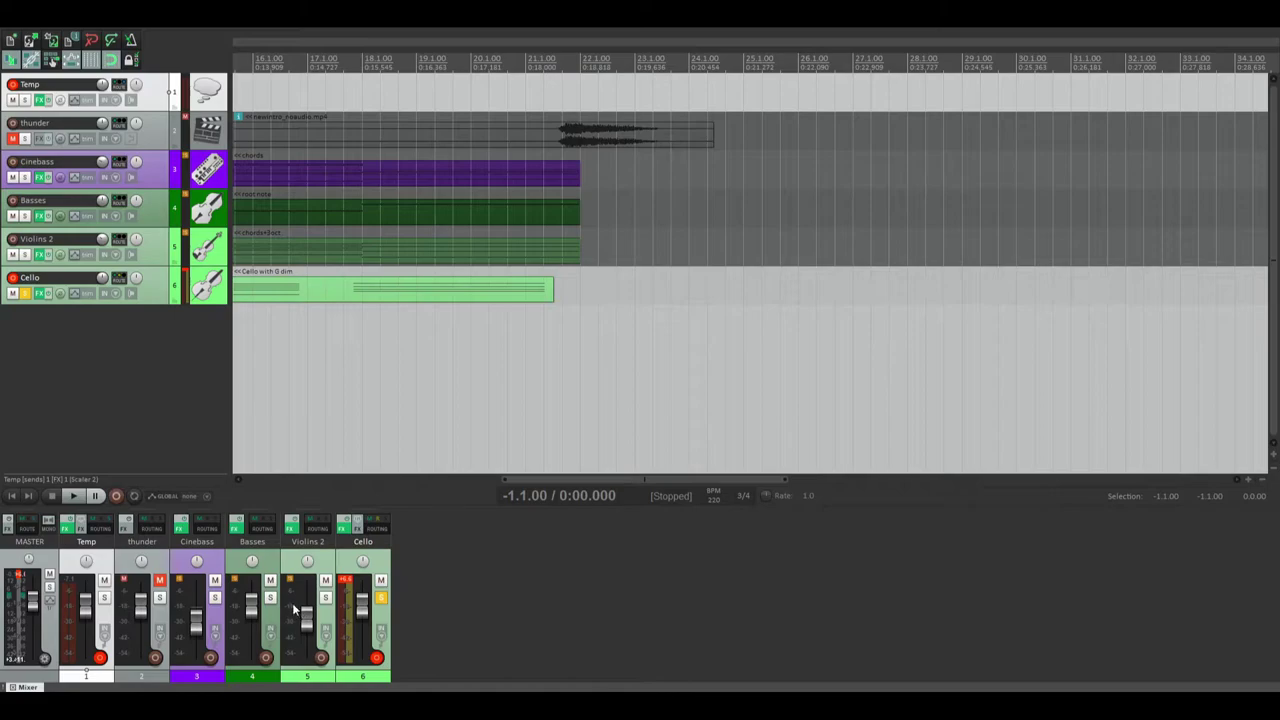
{"action": "mouse_move", "coordinate": [302, 604]}
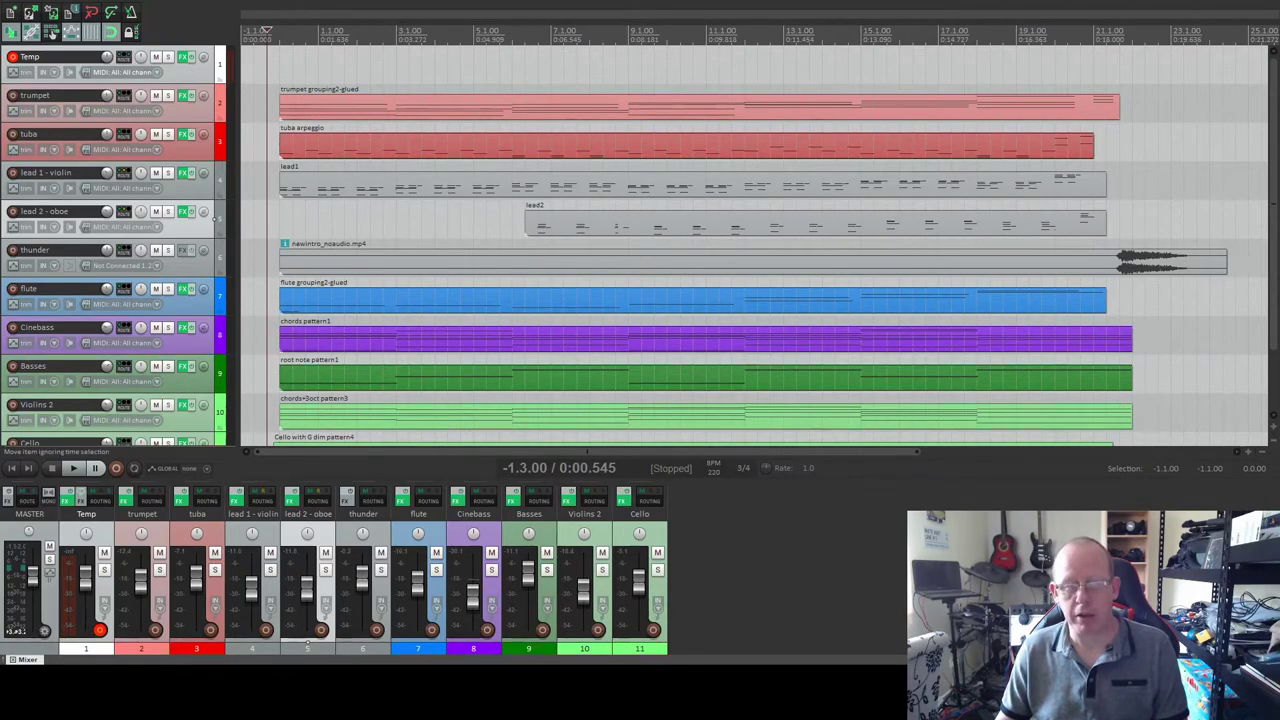
Mute the lead 1 - violin and lead 2 - oboe tracks and play the remaining parts through the end of the arrangement
{"action": "scroll", "coordinate": [640, 245], "scroll_direction": "down", "scroll_amount": 1}
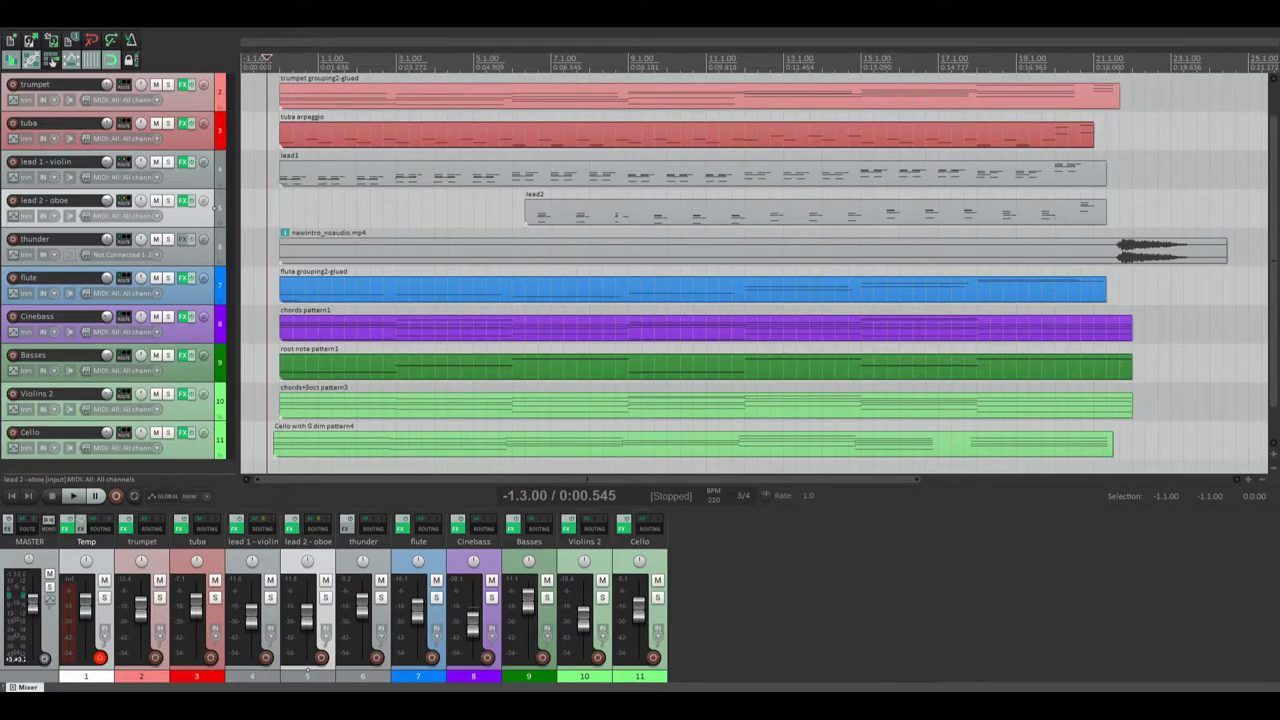
{"action": "left_click", "coordinate": [156, 162]}
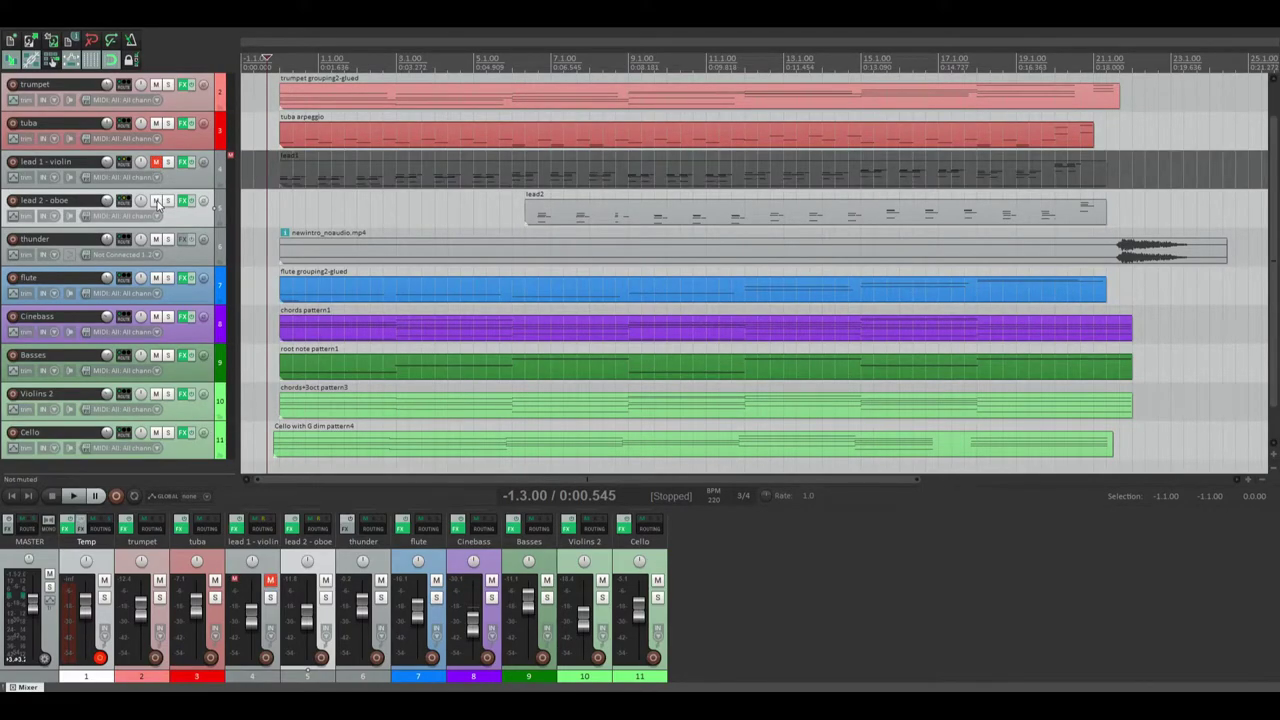
{"action": "left_click", "coordinate": [156, 201]}
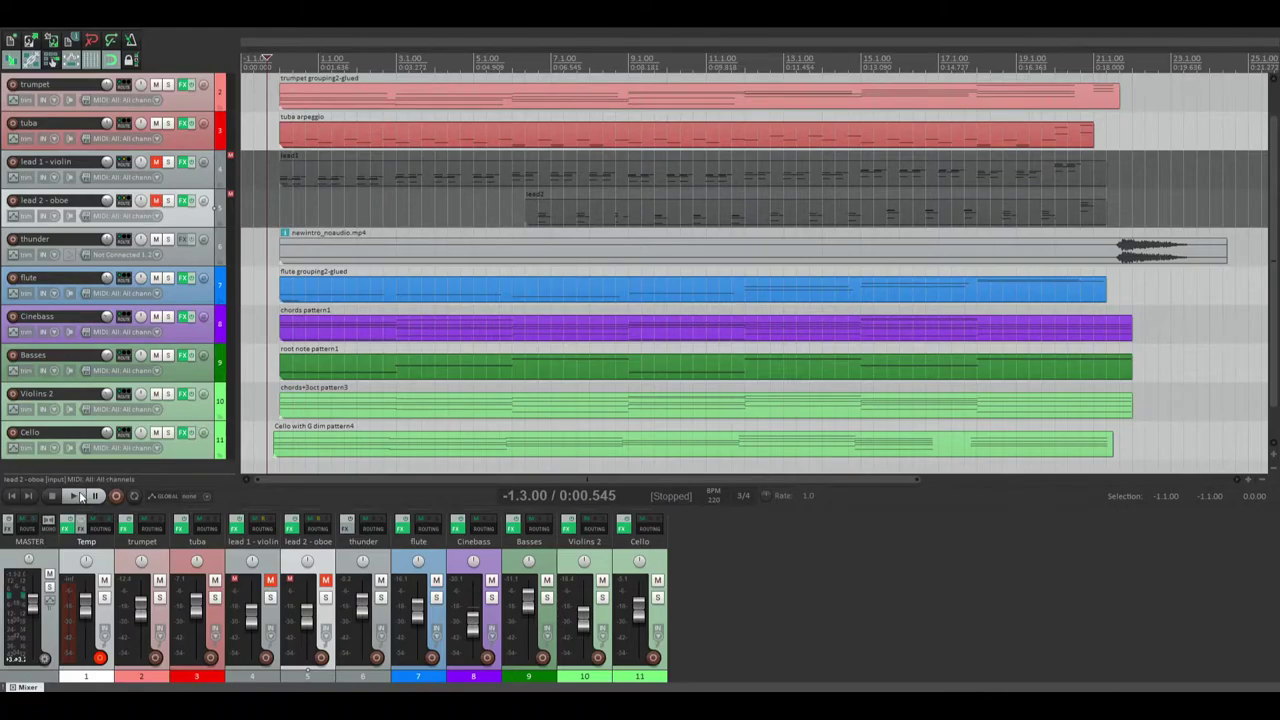
{"action": "left_click", "coordinate": [77, 497]}
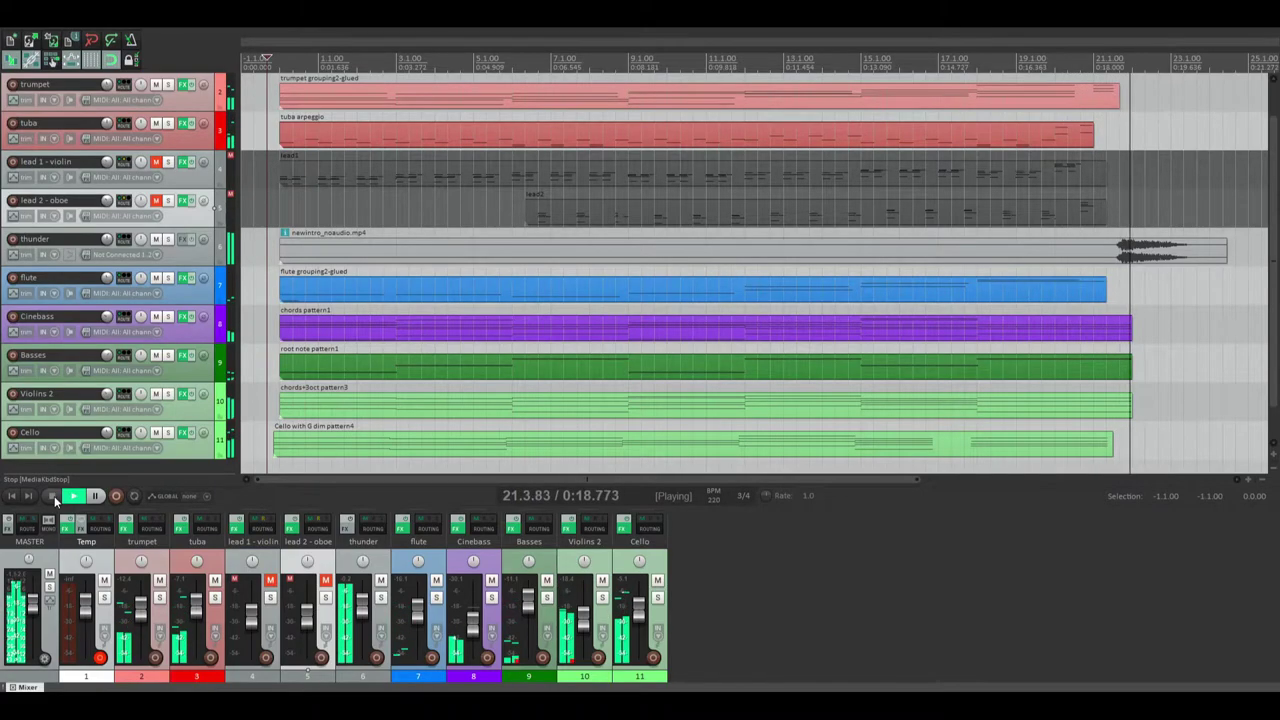
{"action": "left_click", "coordinate": [54, 496]}
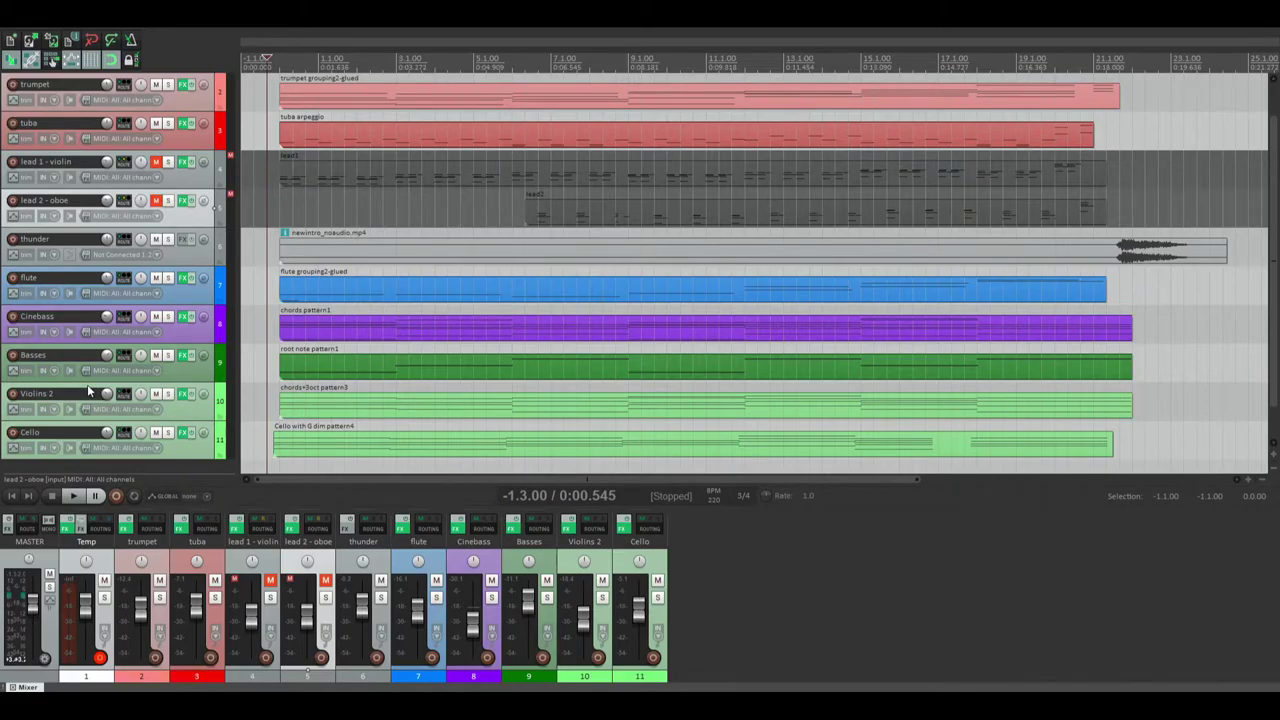
Mute the thunder track and unmute the lead 1 - violin and lead 2 - oboe tracks
{"action": "left_click", "coordinate": [155, 240]}
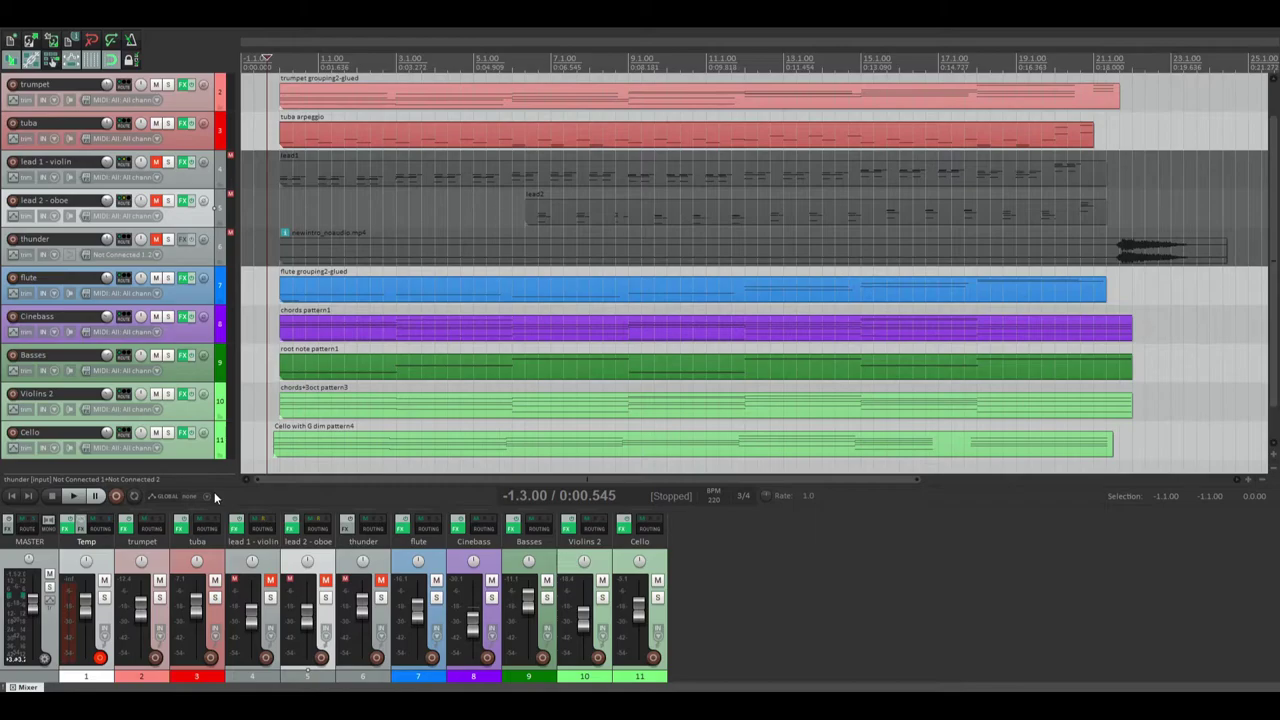
{"action": "left_click", "coordinate": [155, 163]}
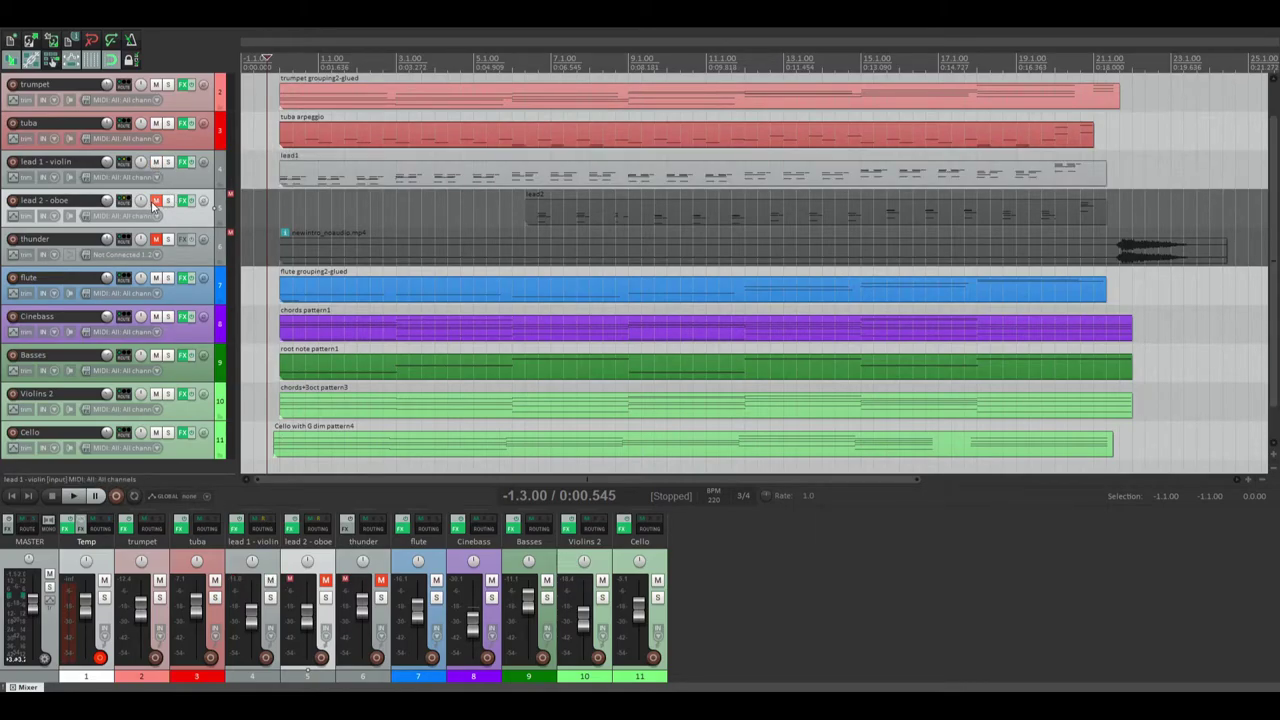
{"action": "left_click", "coordinate": [156, 202]}
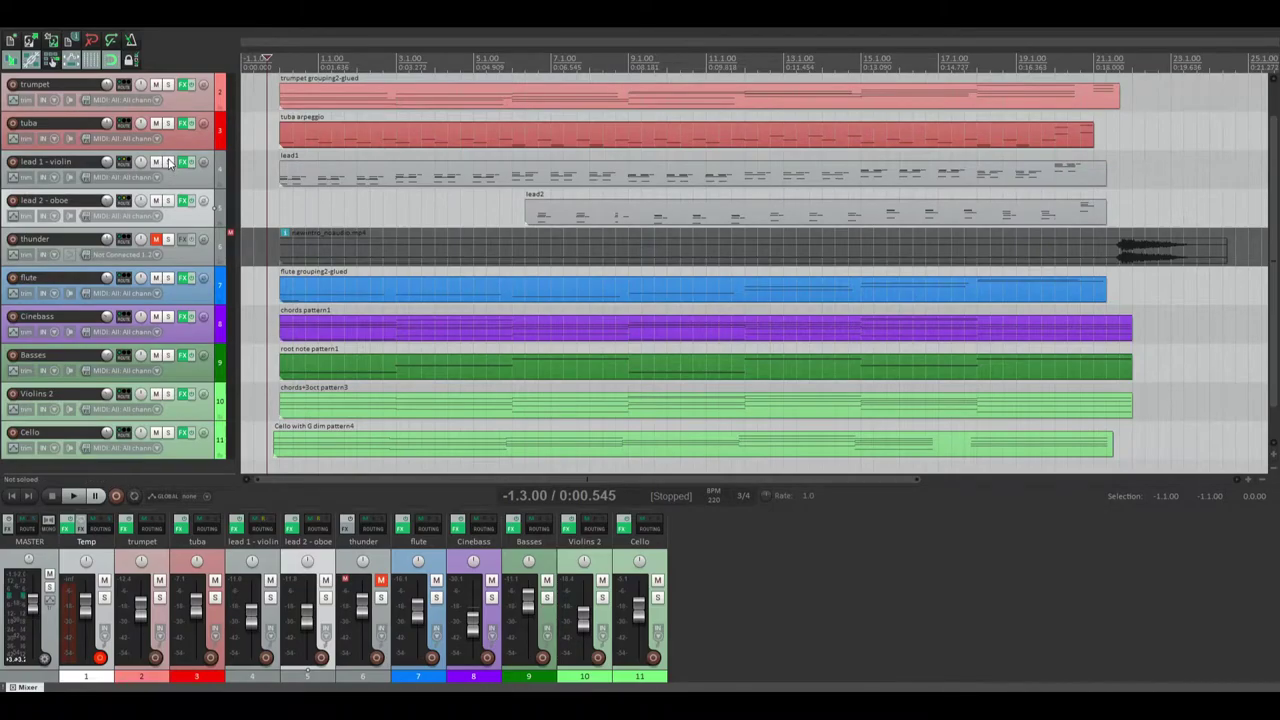
Solo and unsolo both lead tracks to single them out, and play the opening of the full arrangement with the leads included
{"action": "left_click", "coordinate": [168, 162]}
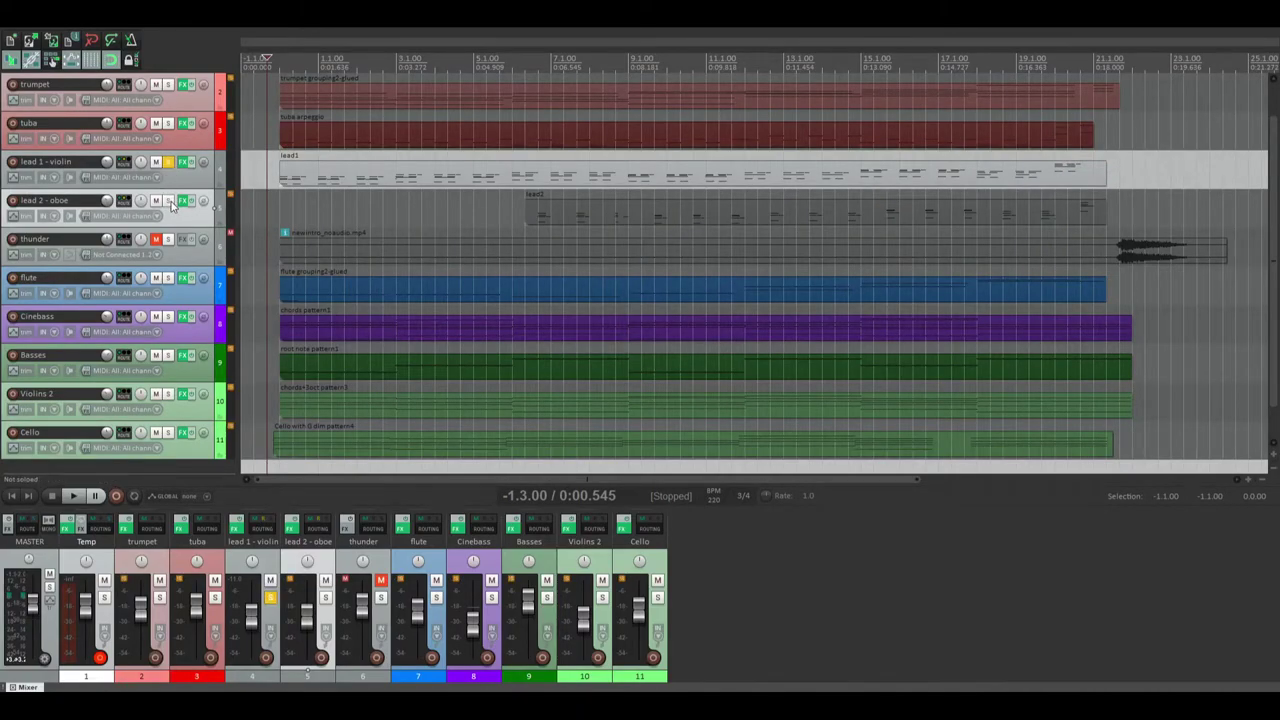
{"action": "left_click", "coordinate": [169, 201]}
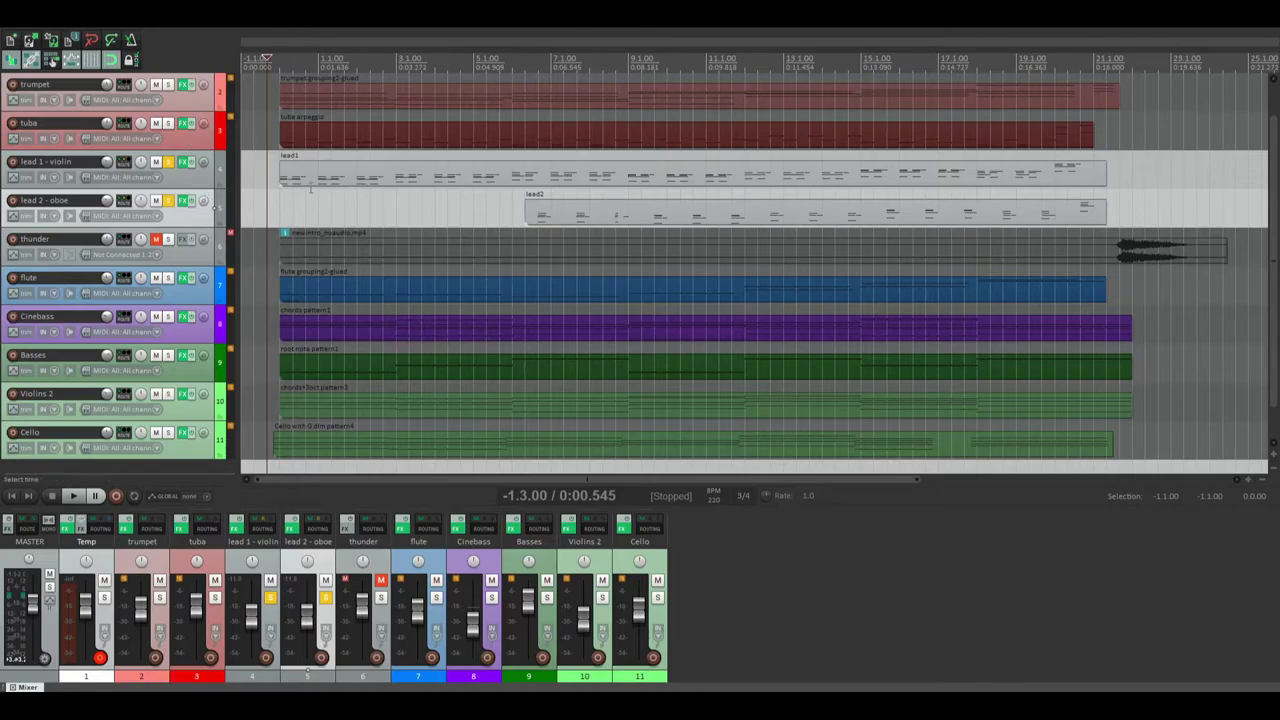
{"action": "left_click", "coordinate": [169, 162]}
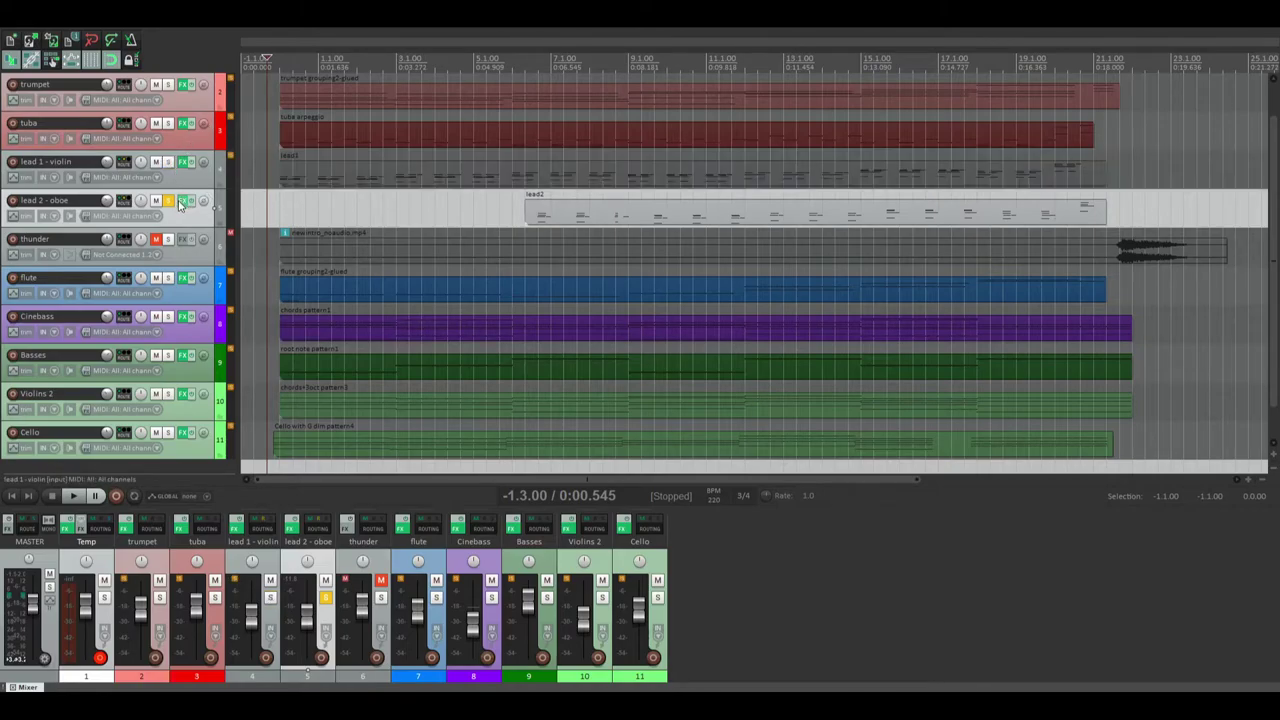
{"action": "left_click", "coordinate": [169, 201]}
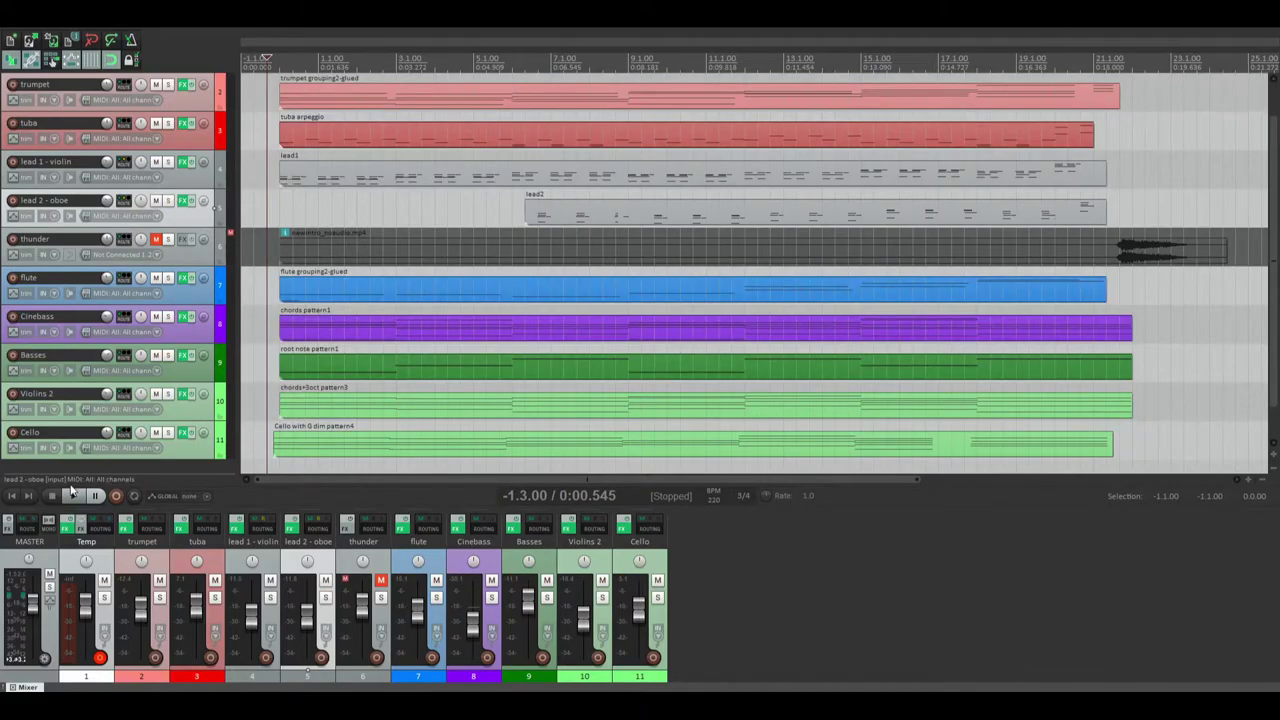
{"action": "left_click", "coordinate": [74, 496]}
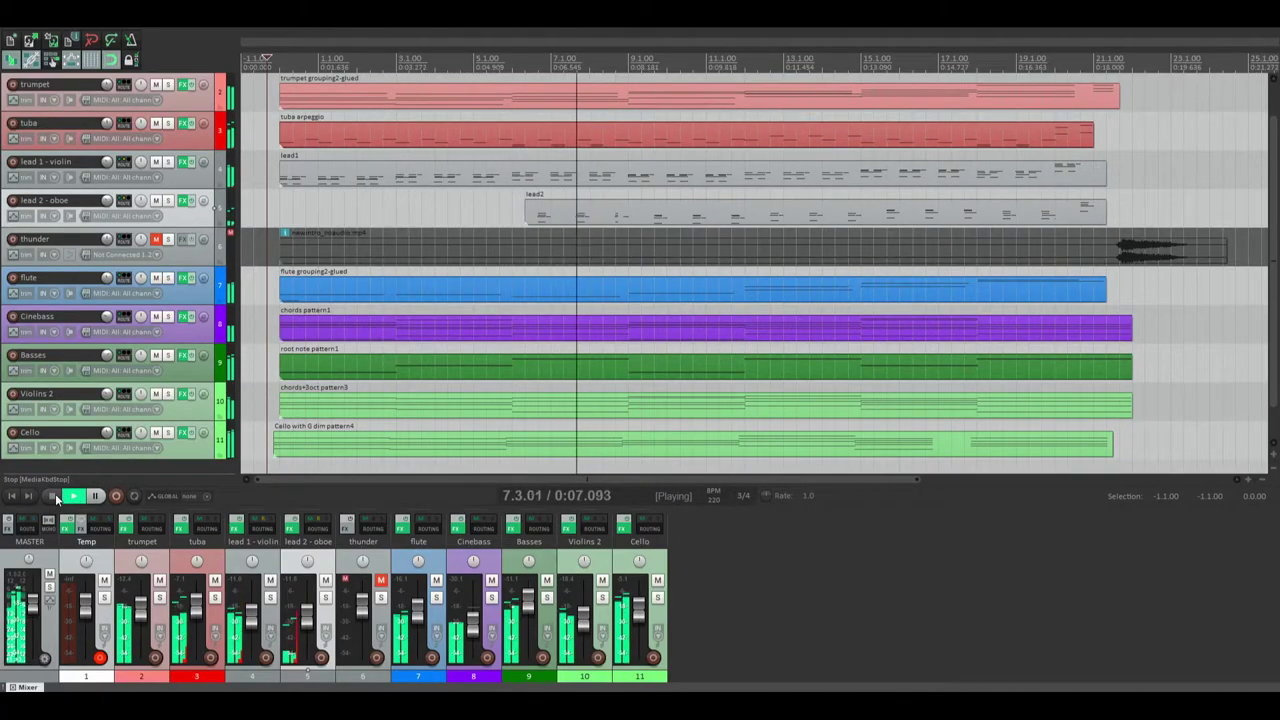
{"action": "left_click", "coordinate": [55, 495]}
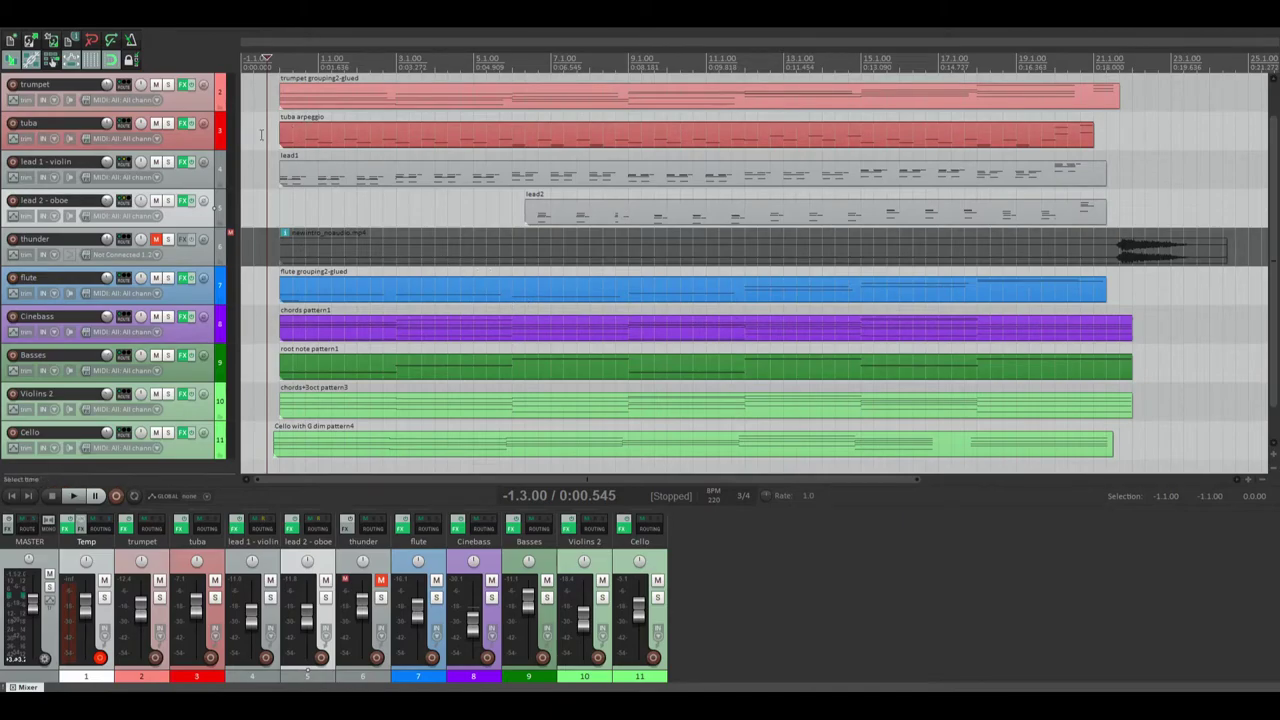
Select the tuba track and examine its frequency spectrum in ReaEQ during playback
{"action": "left_click", "coordinate": [193, 146]}
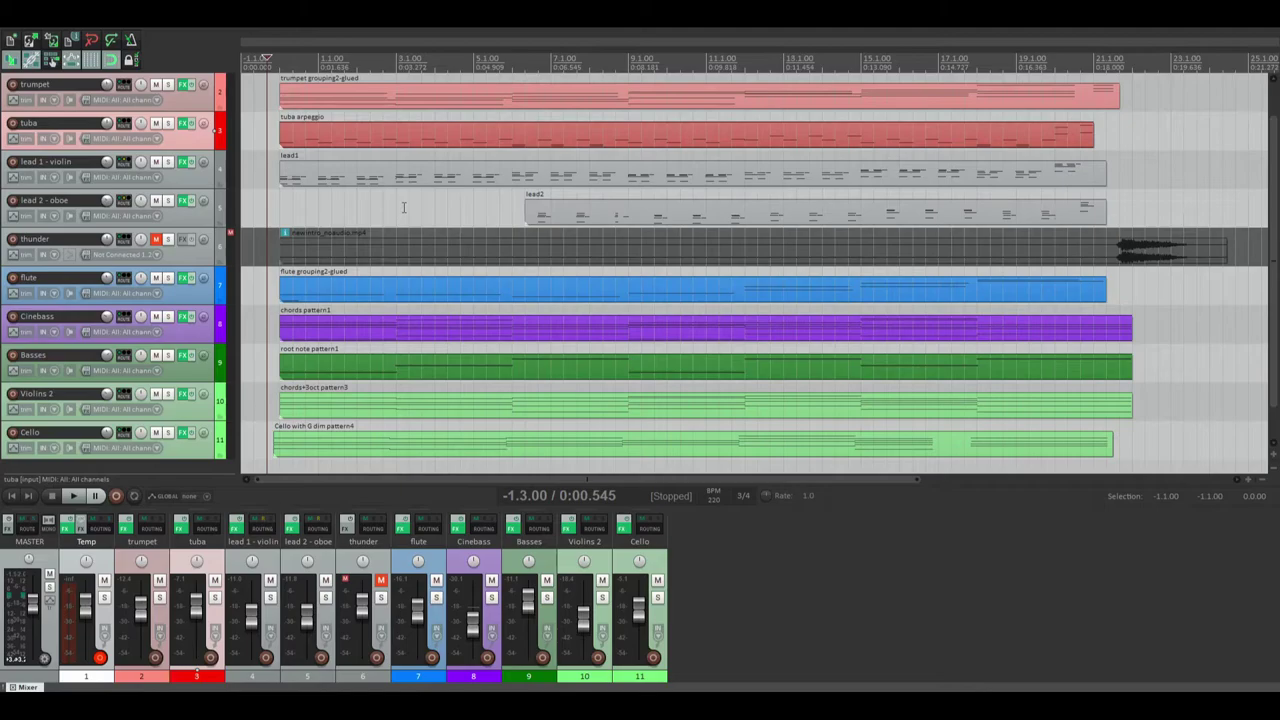
{"action": "scroll", "coordinate": [404, 207], "scroll_direction": "up", "scroll_amount": 1}
{"action": "key", "text": "F6"}
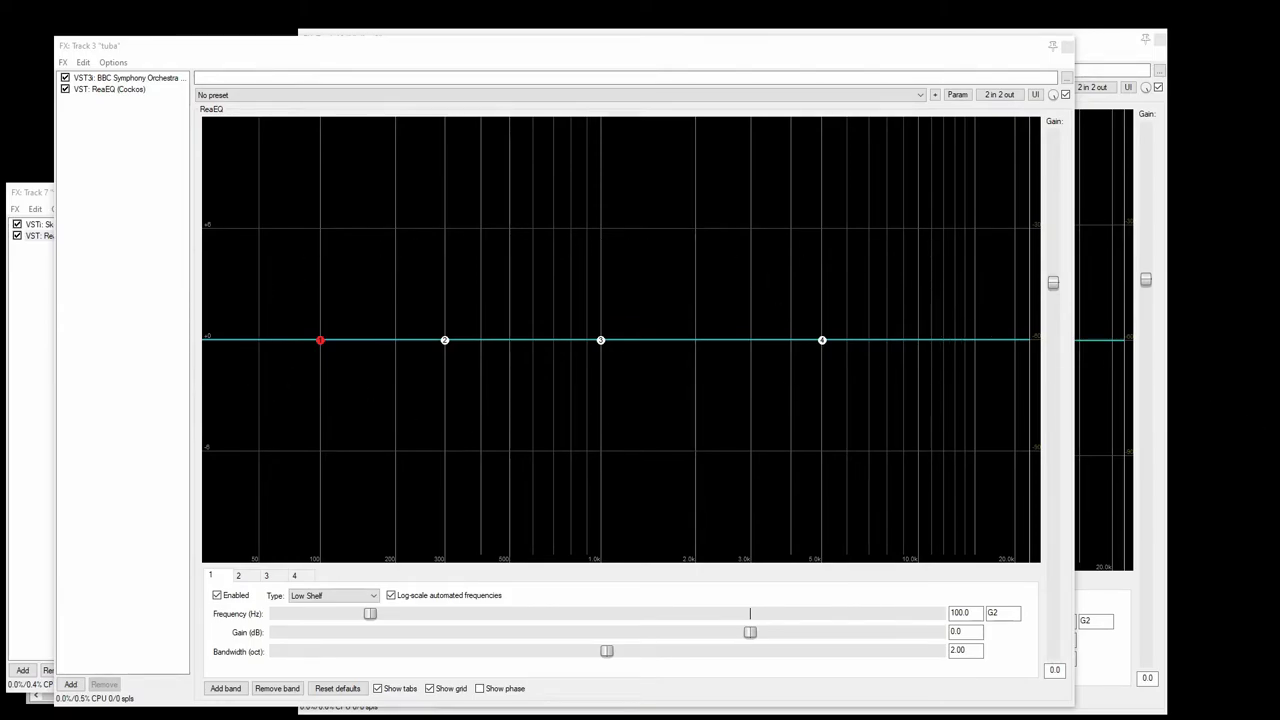
{"action": "key", "text": "space"}
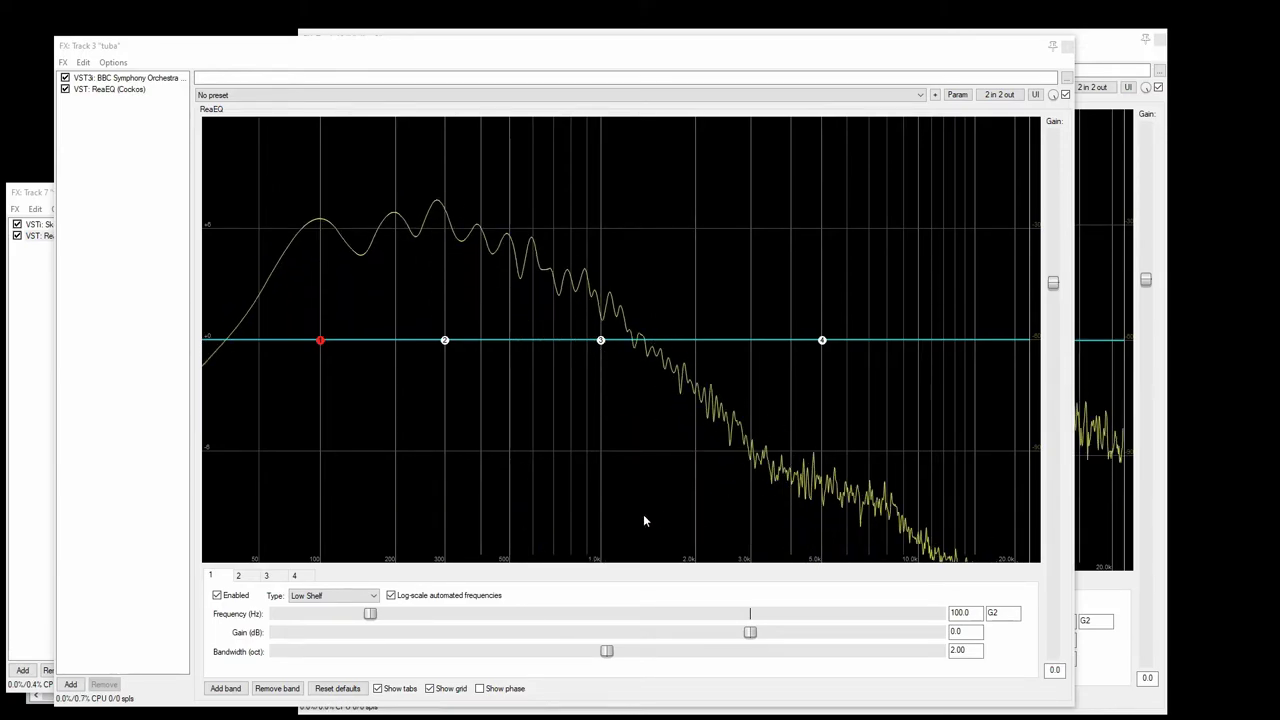
{"action": "key", "text": "space"}
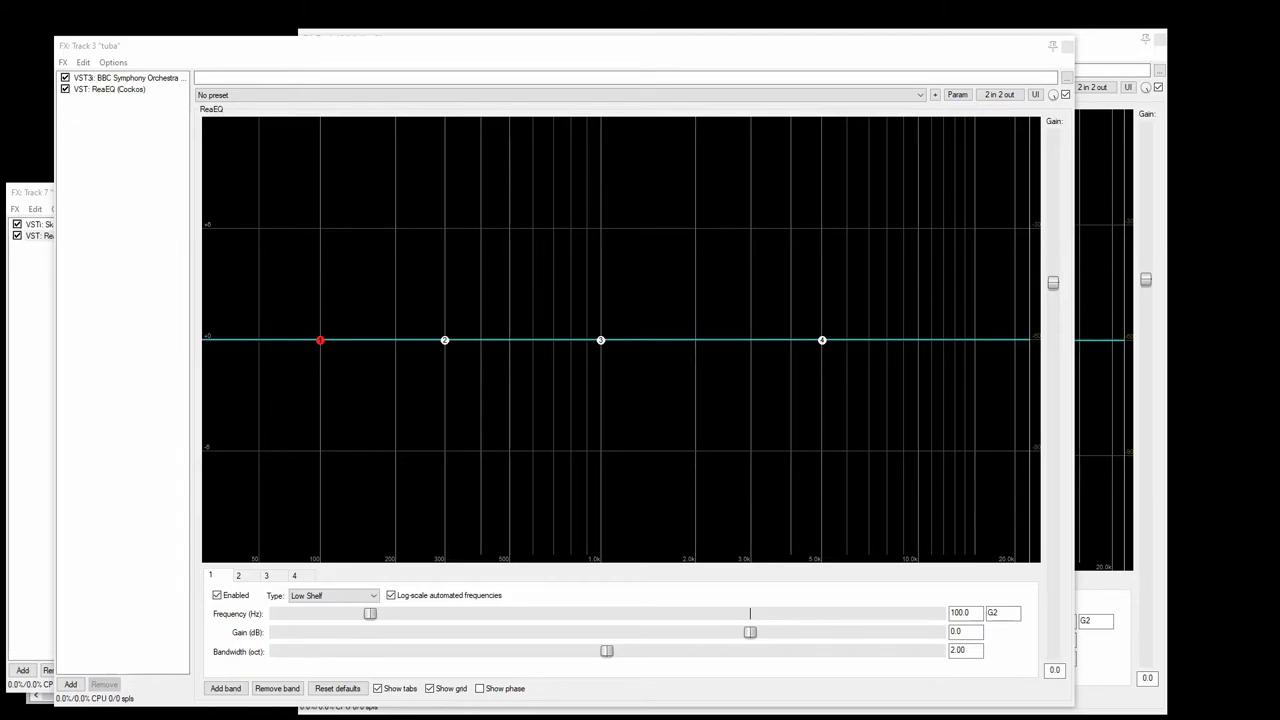
Examine the Violins 2 track's frequency spectrum in ReaEQ during playback
{"action": "left_click", "coordinate": [1108, 56]}
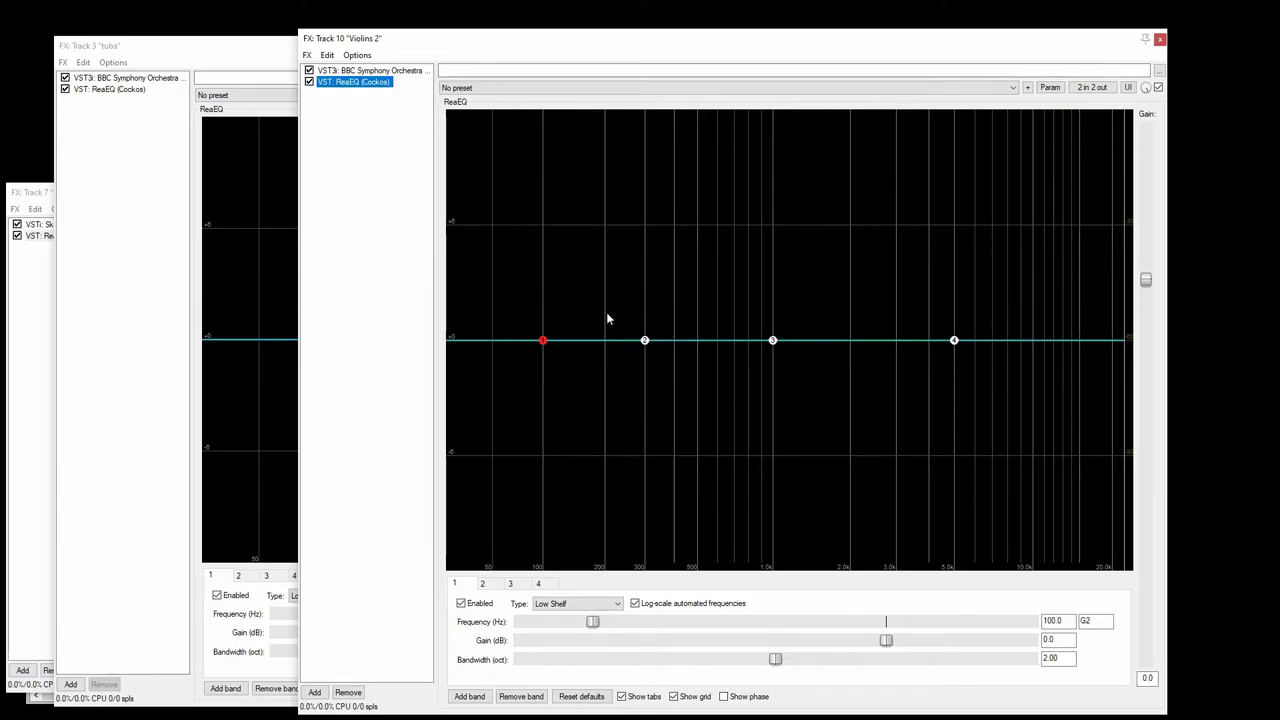
{"action": "key", "text": "space"}
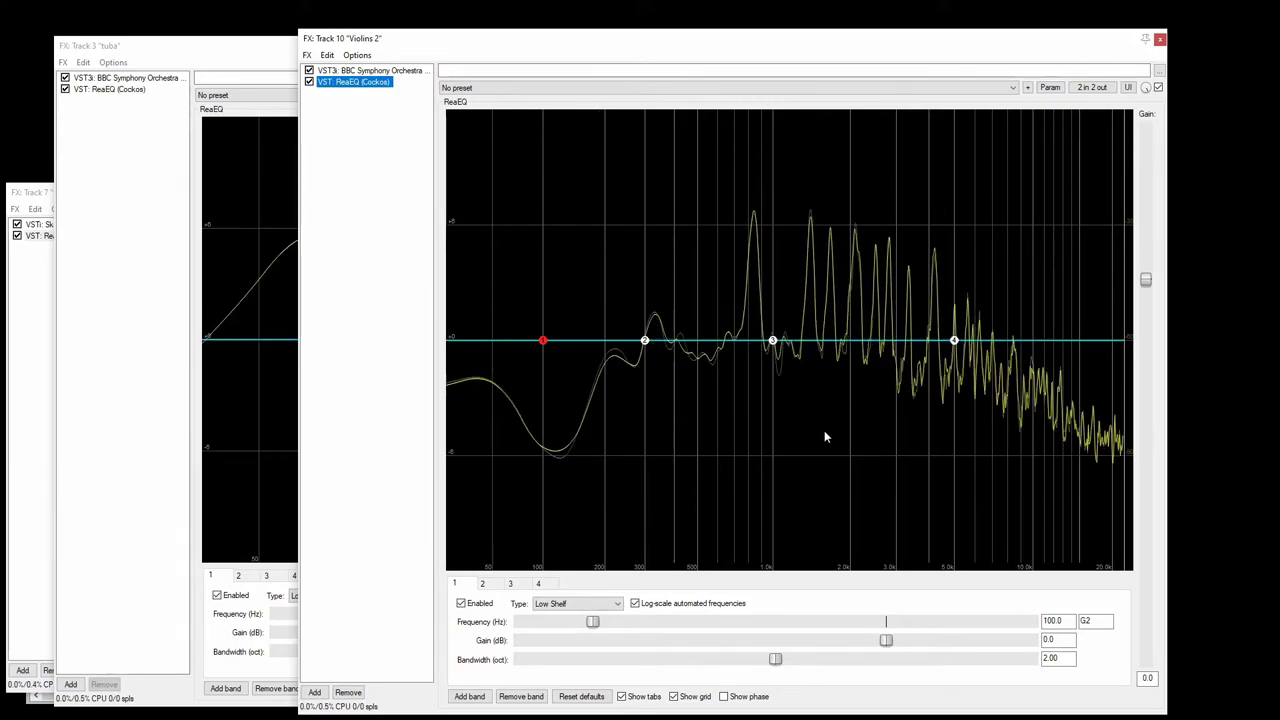
{"action": "key", "text": "space"}
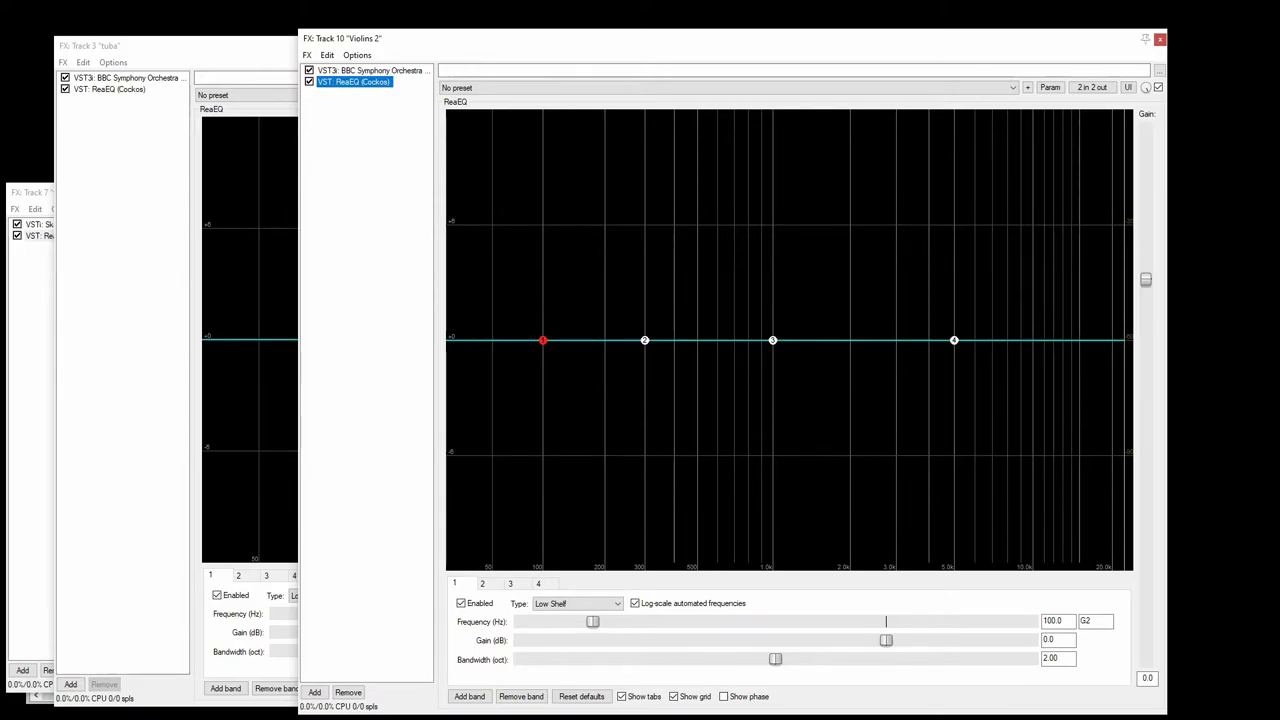
Narrow the flute track's FX window and place it beside the Violins 2 FX window so both ReaEQ graphs are visible
{"action": "left_click", "coordinate": [55, 482]}
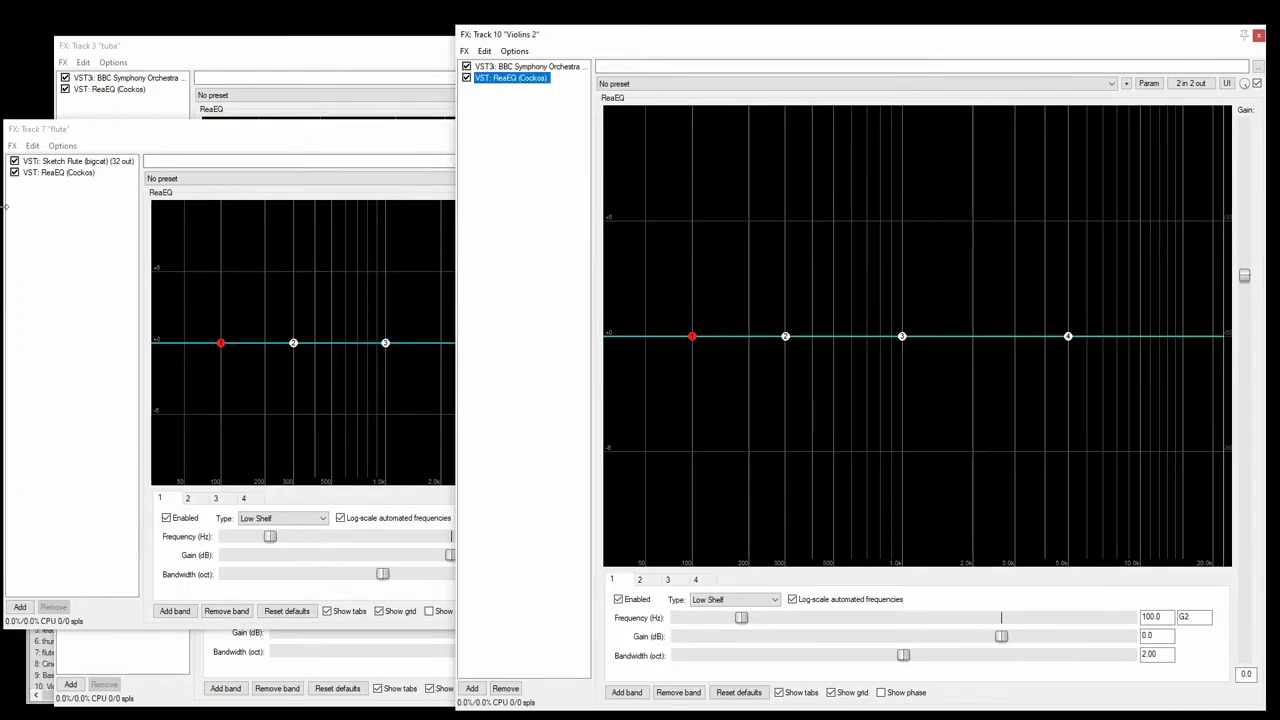
{"action": "left_click", "coordinate": [164, 148]}
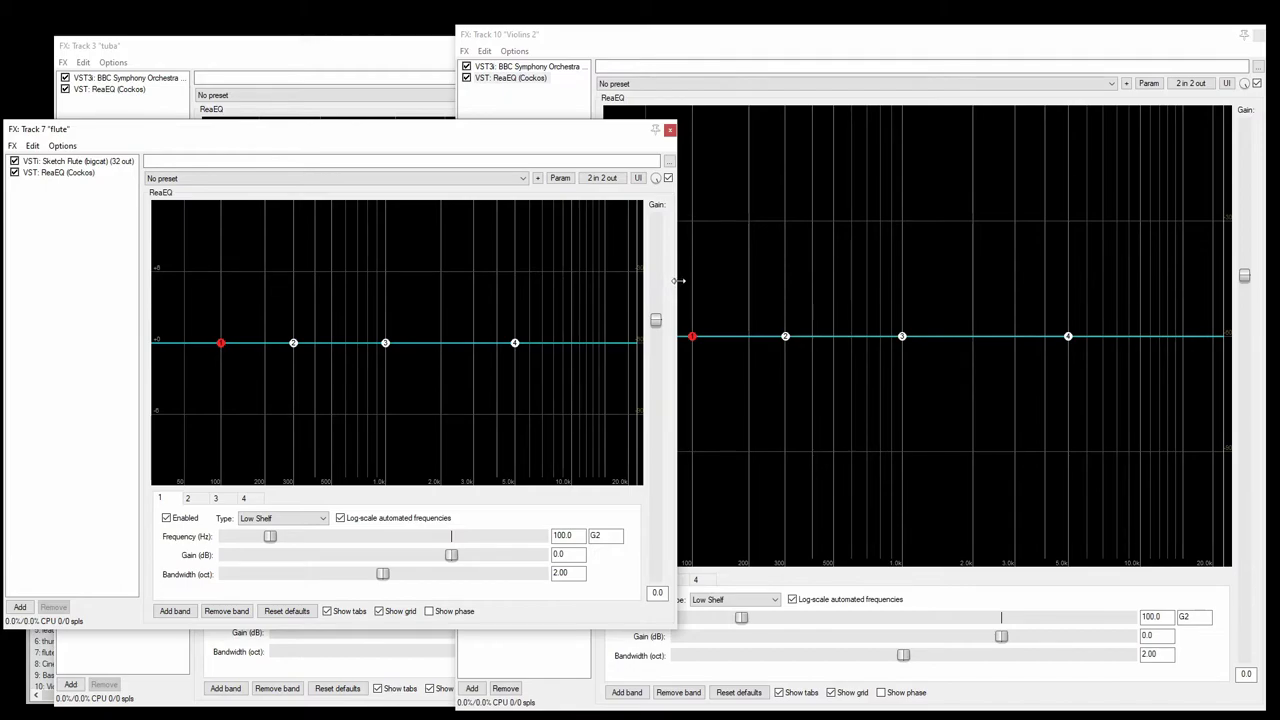
{"action": "left_click_drag", "start_coordinate": [680, 278], "coordinate": [590, 281]}
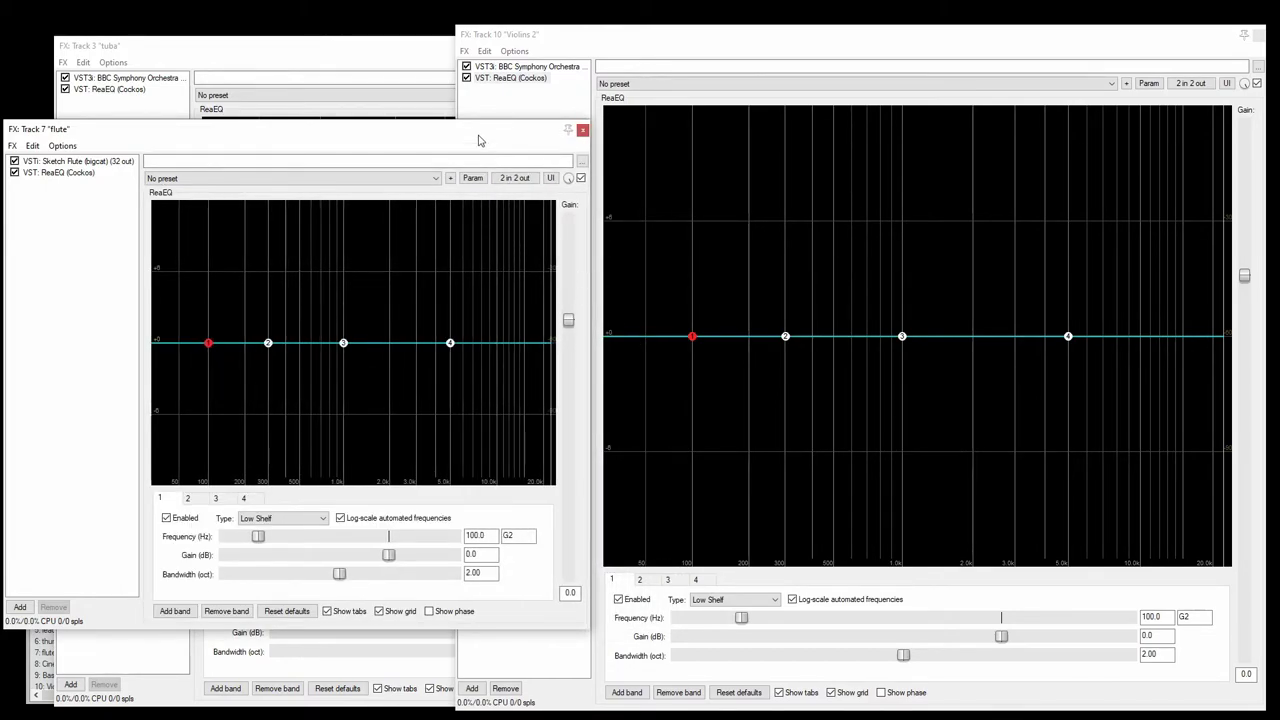
{"action": "left_click_drag", "start_coordinate": [466, 119], "coordinate": [489, 36]}
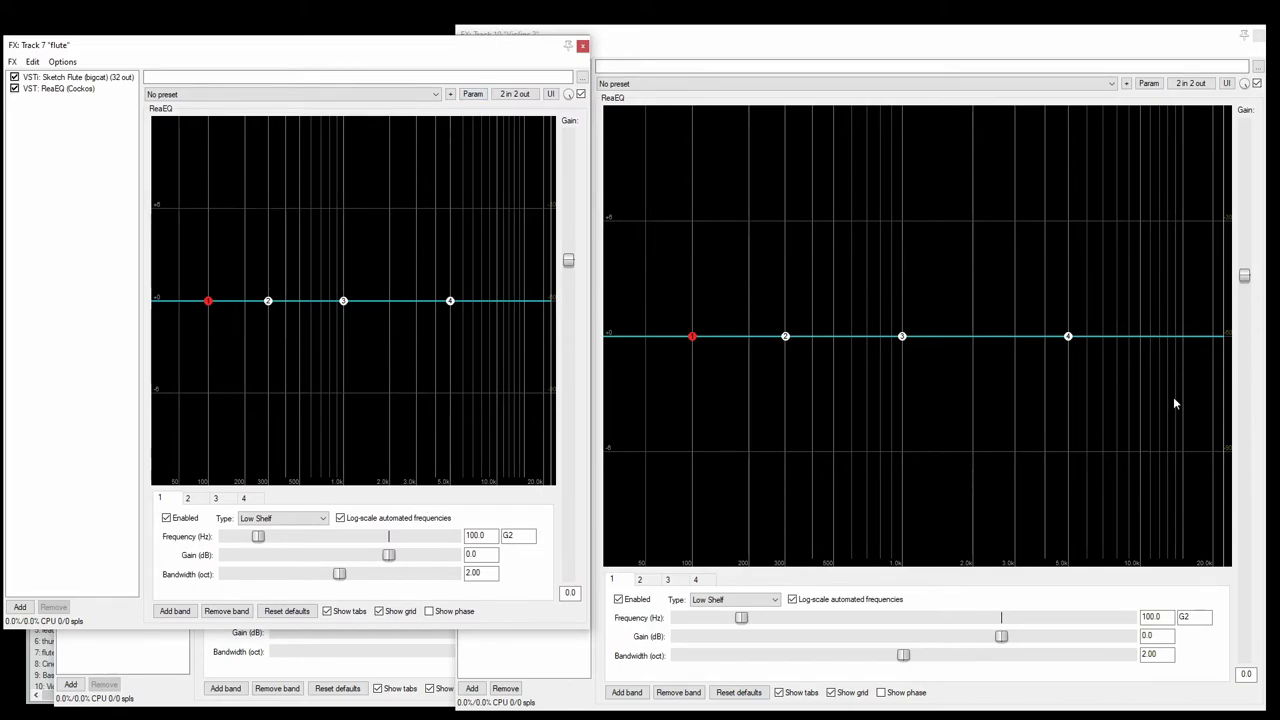
Play the arrangement repeatedly to compare the flute and Violins 2 spectra, selecting band 4 in the flute's ReaEQ
{"action": "key", "text": "space"}
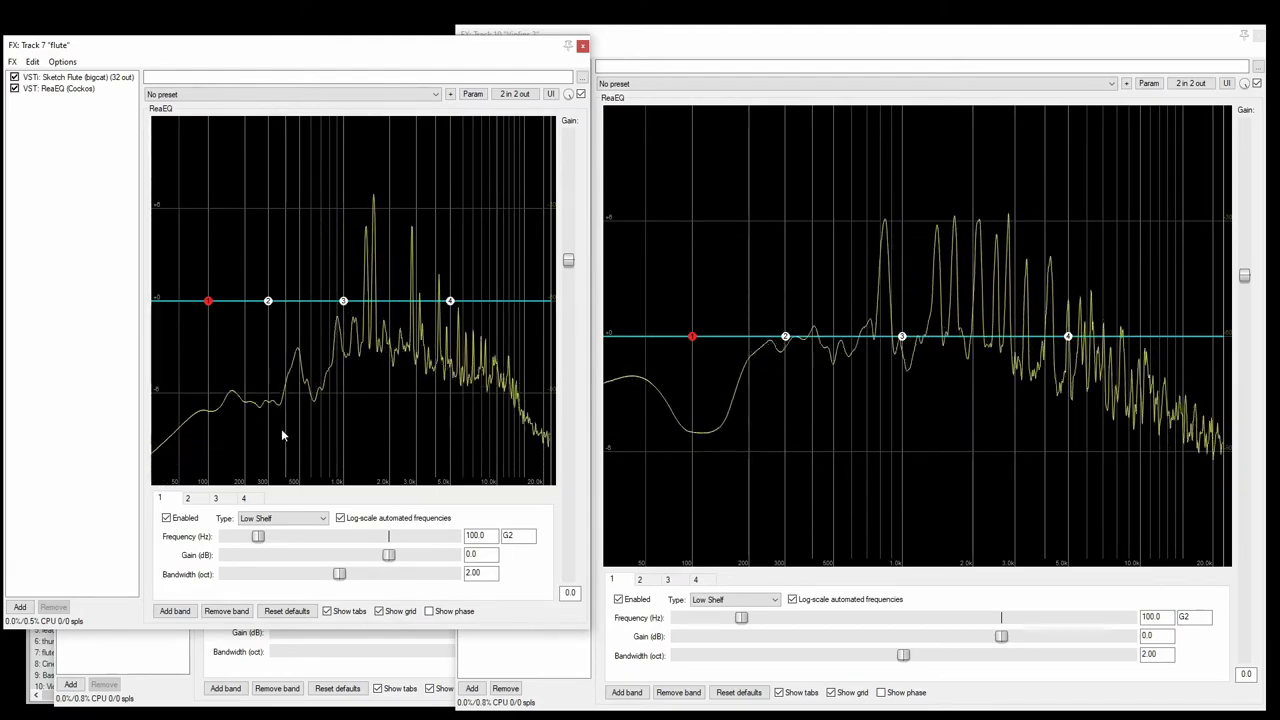
{"action": "key", "text": "space"}
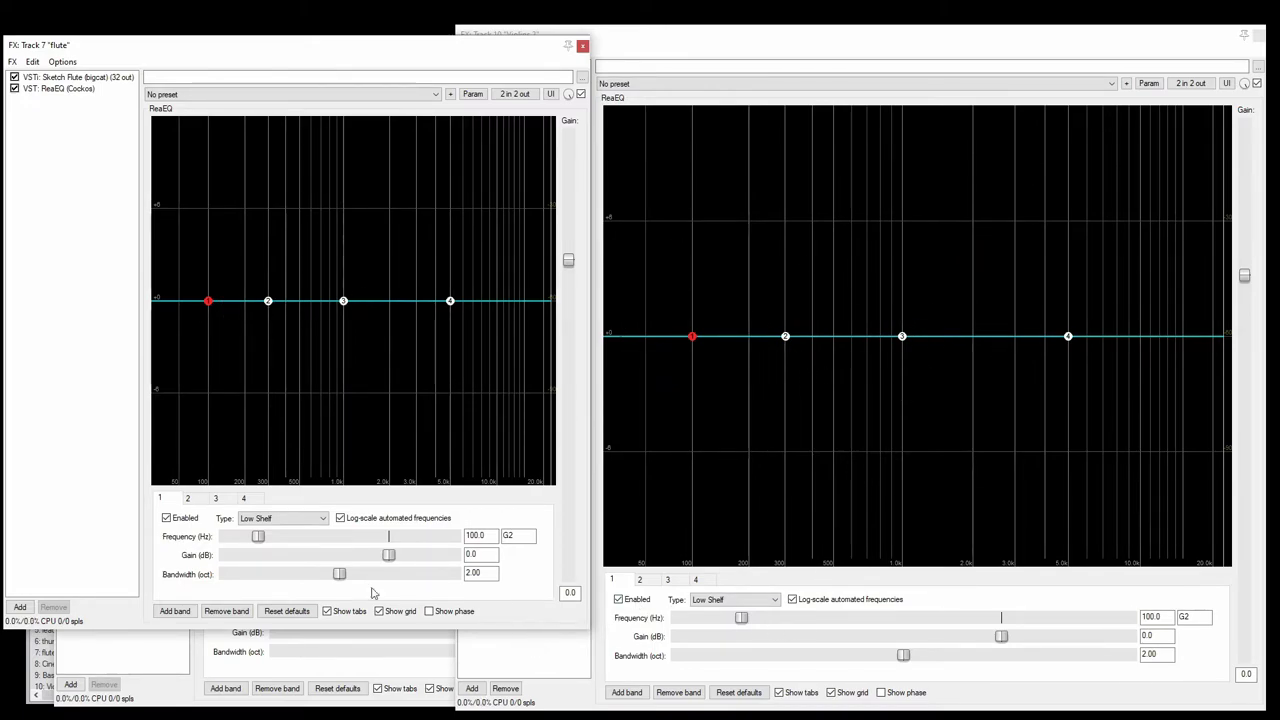
{"action": "left_click", "coordinate": [243, 497]}
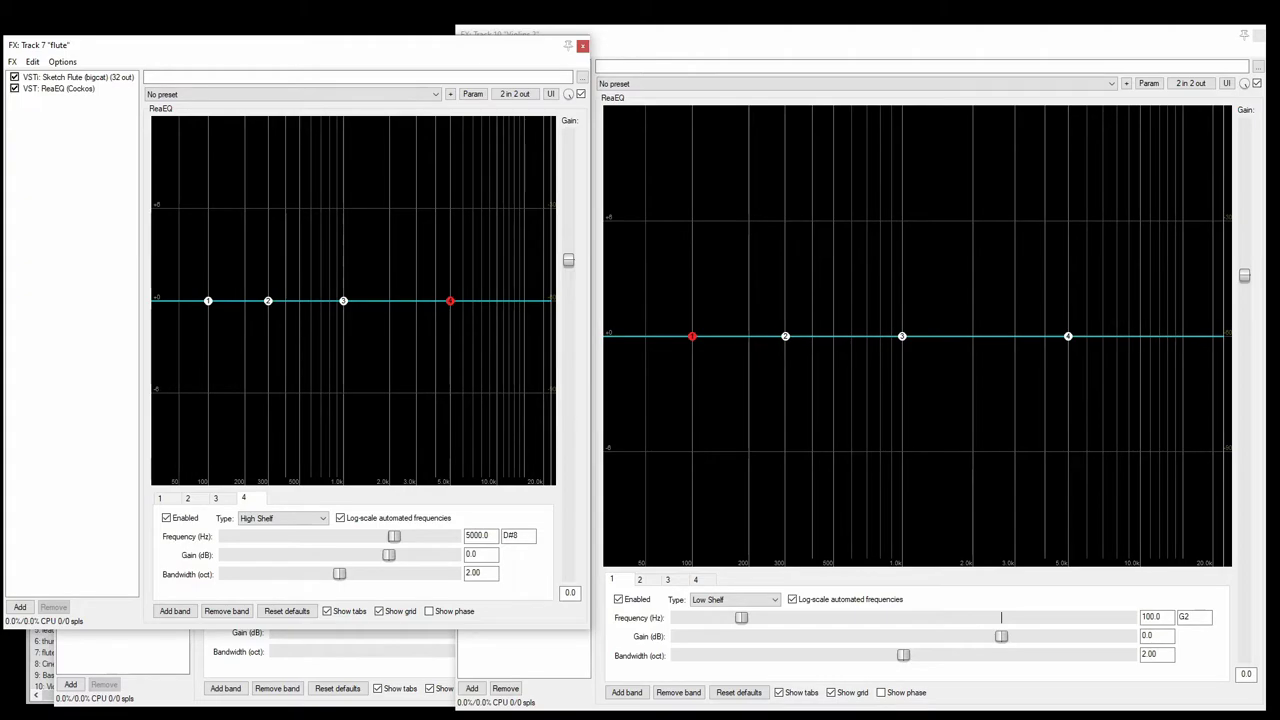
{"action": "key", "text": "space"}
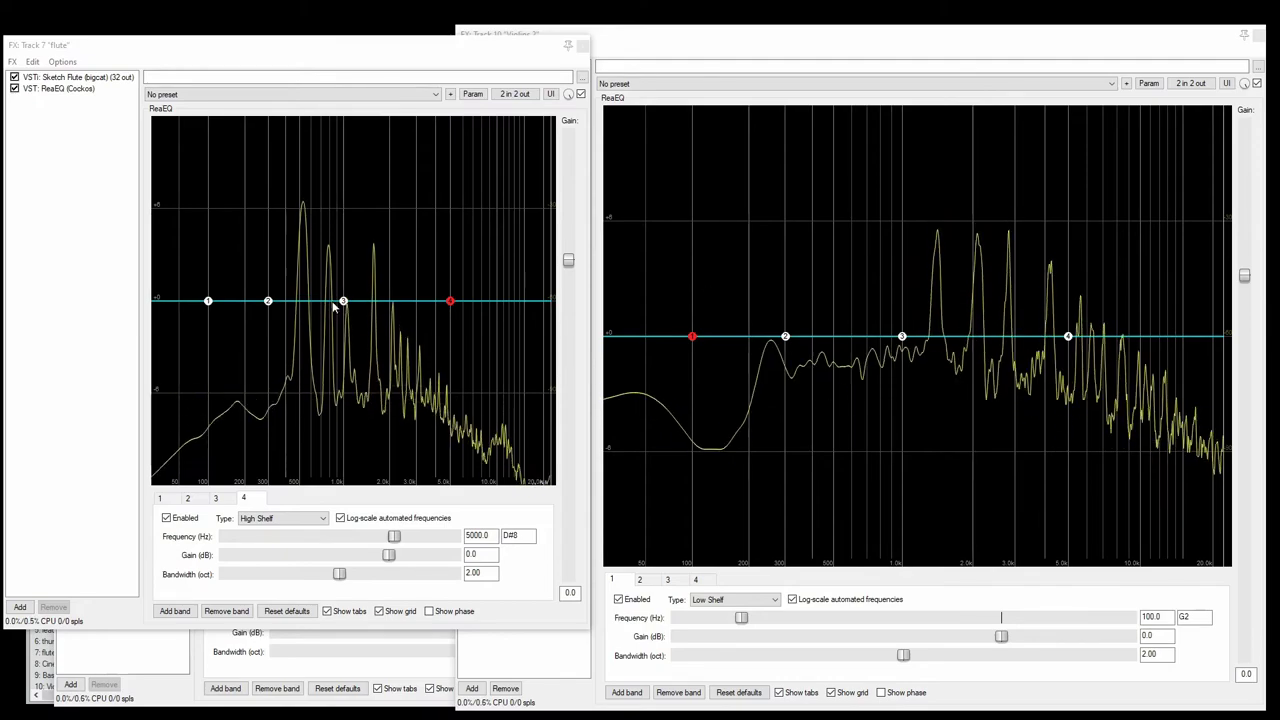
{"action": "key", "text": "space"}
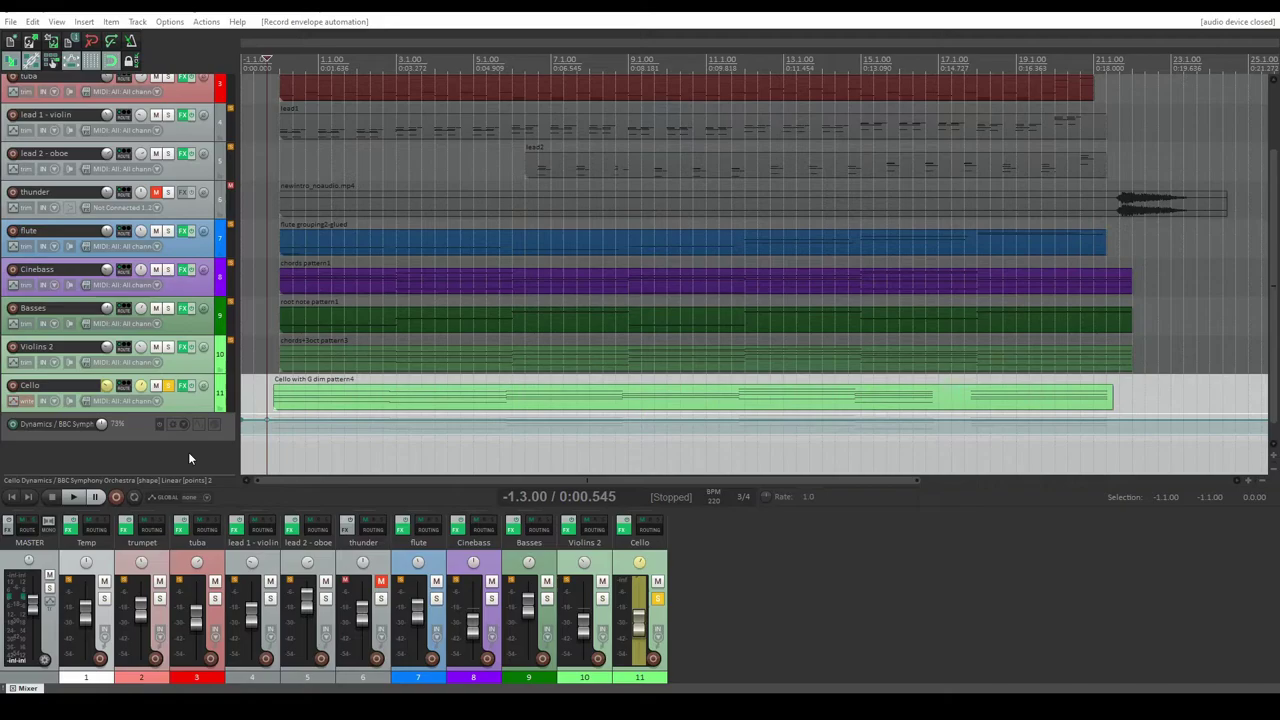
Arm the Cello's Dynamics envelope for automation recording and set its starting level to 54%
{"action": "key", "text": "ctrl+alt+e"}
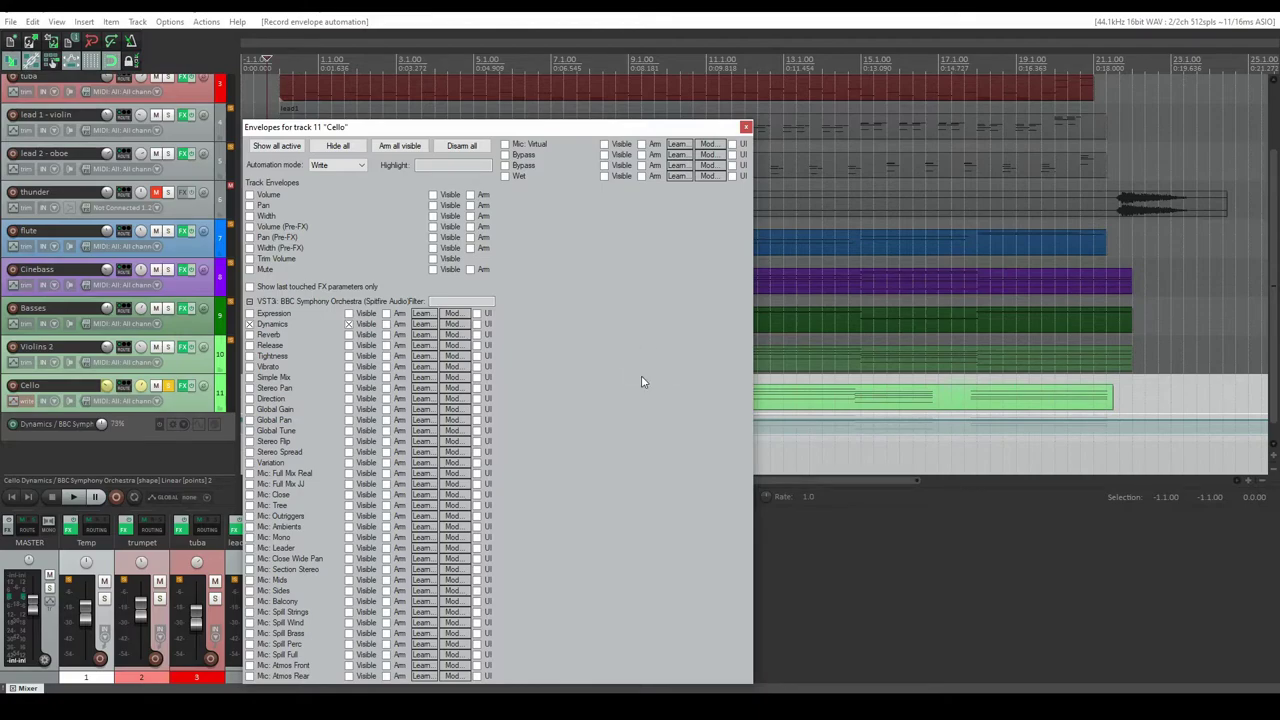
{"action": "left_click", "coordinate": [748, 128]}
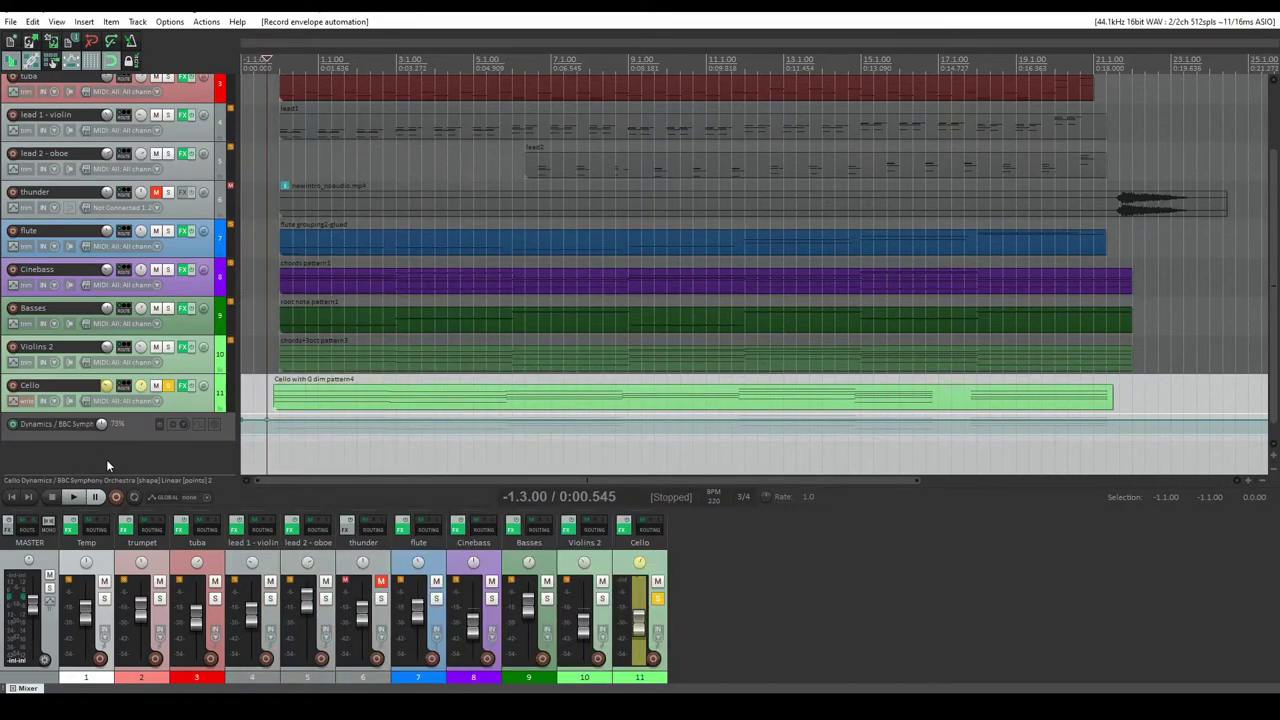
{"action": "left_click", "coordinate": [13, 426]}
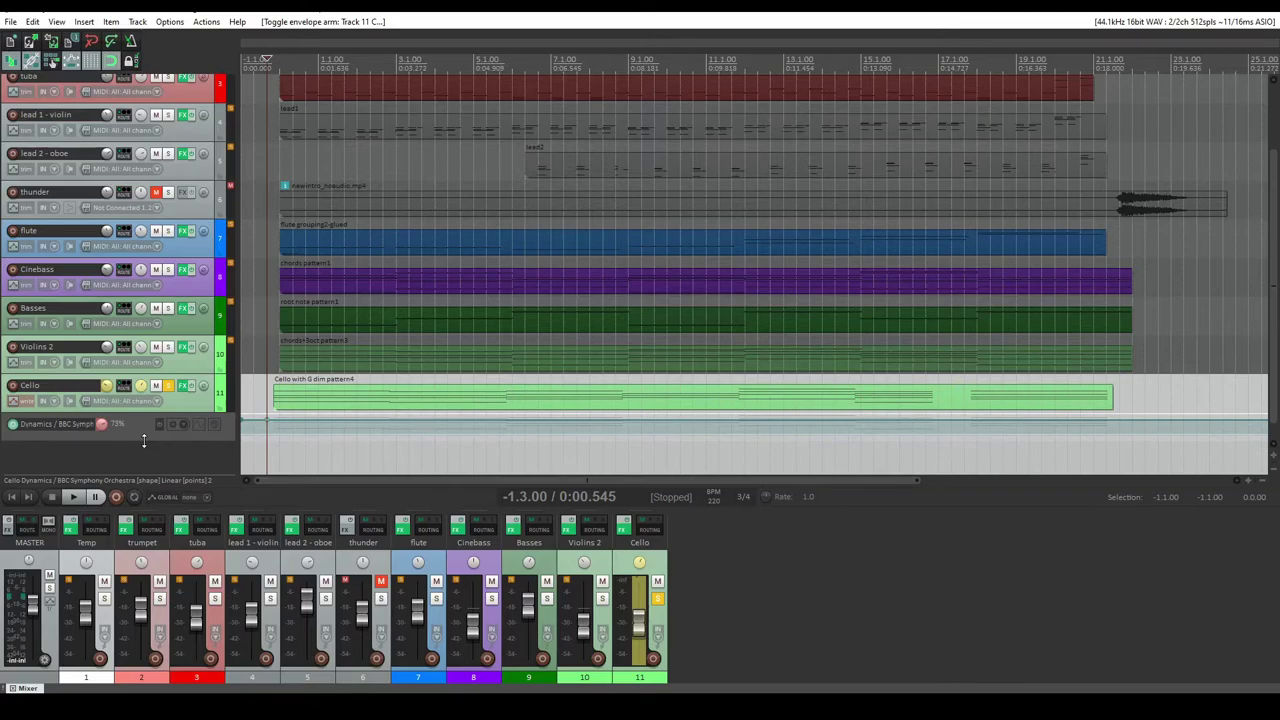
{"action": "left_click_drag", "start_coordinate": [143, 440], "coordinate": [143, 446]}
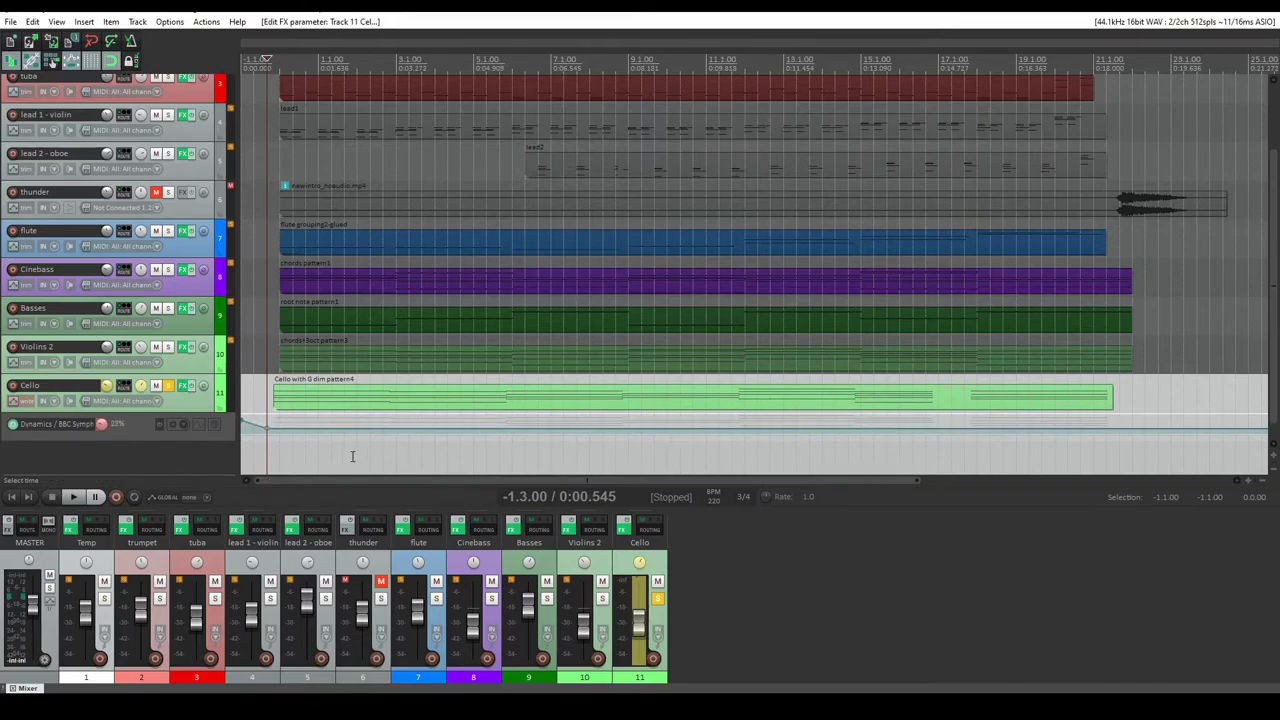
{"action": "left_click_drag", "start_coordinate": [350, 430], "coordinate": [286, 446]}
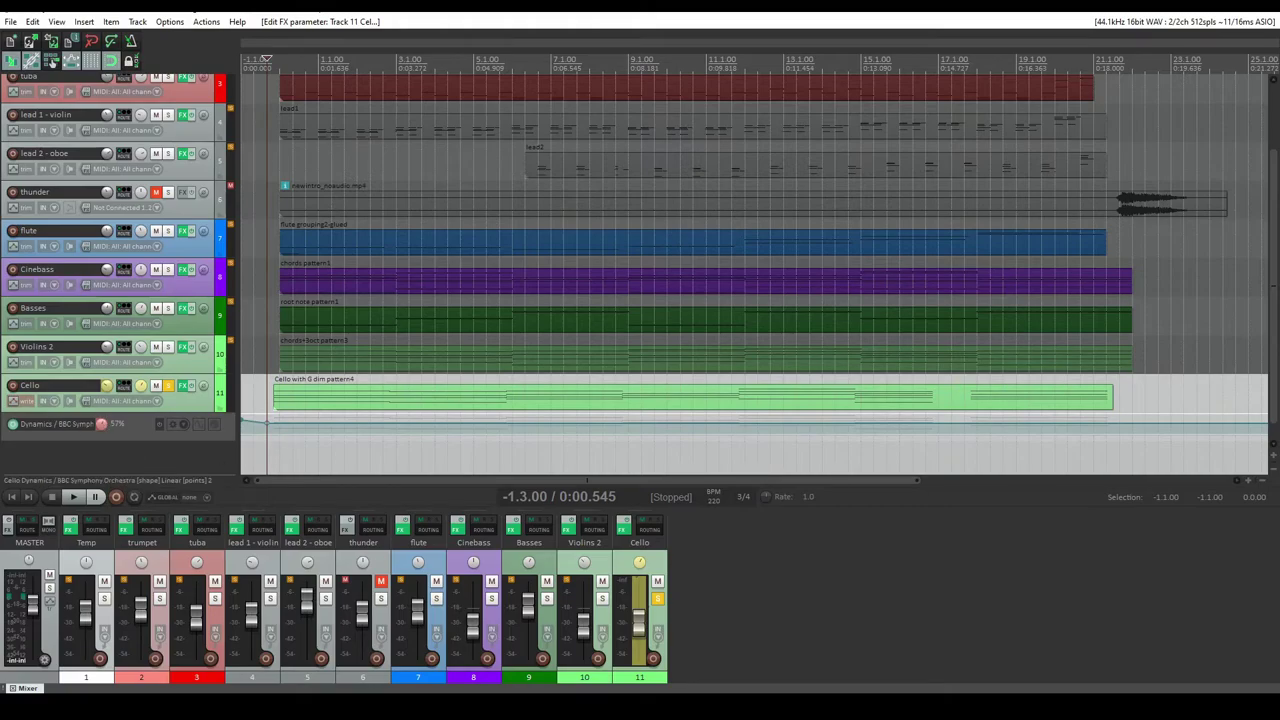
{"action": "scroll", "coordinate": [58, 428], "scroll_direction": "down", "scroll_amount": 1}
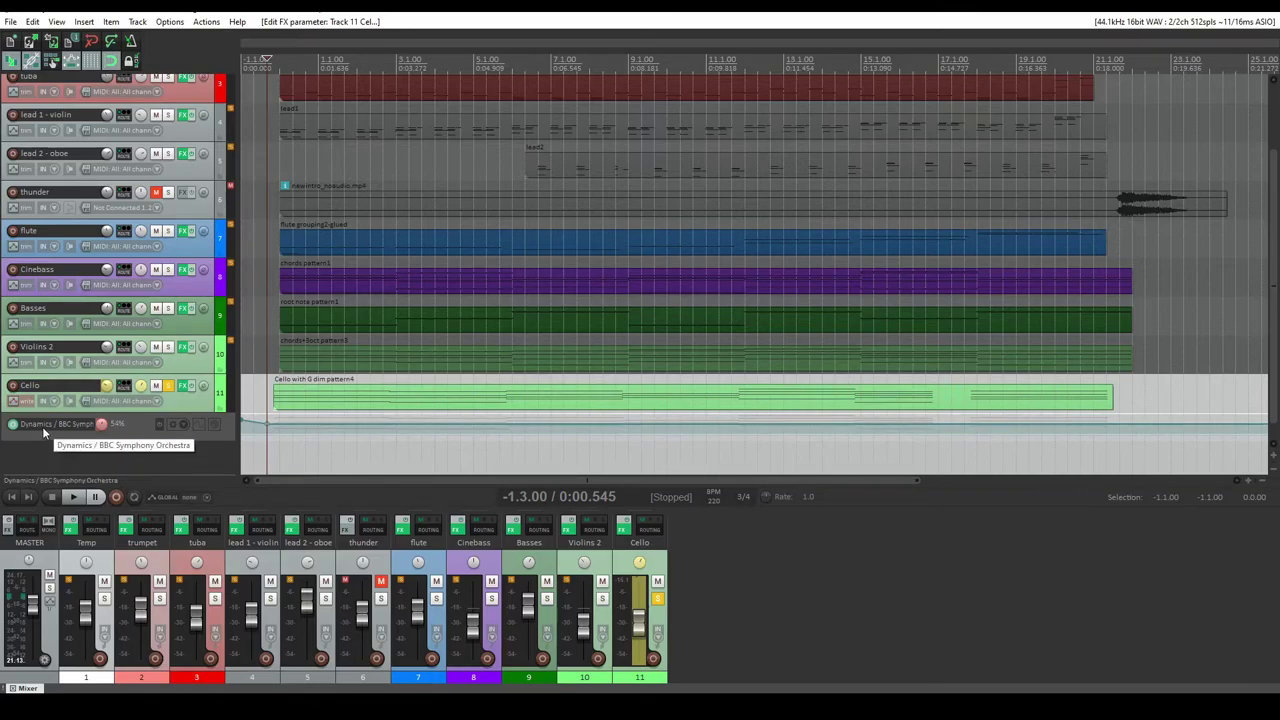
Record Dynamics automation along the whole Cello part, raising and lowering the level in swells during playback
{"action": "key", "text": "space"}
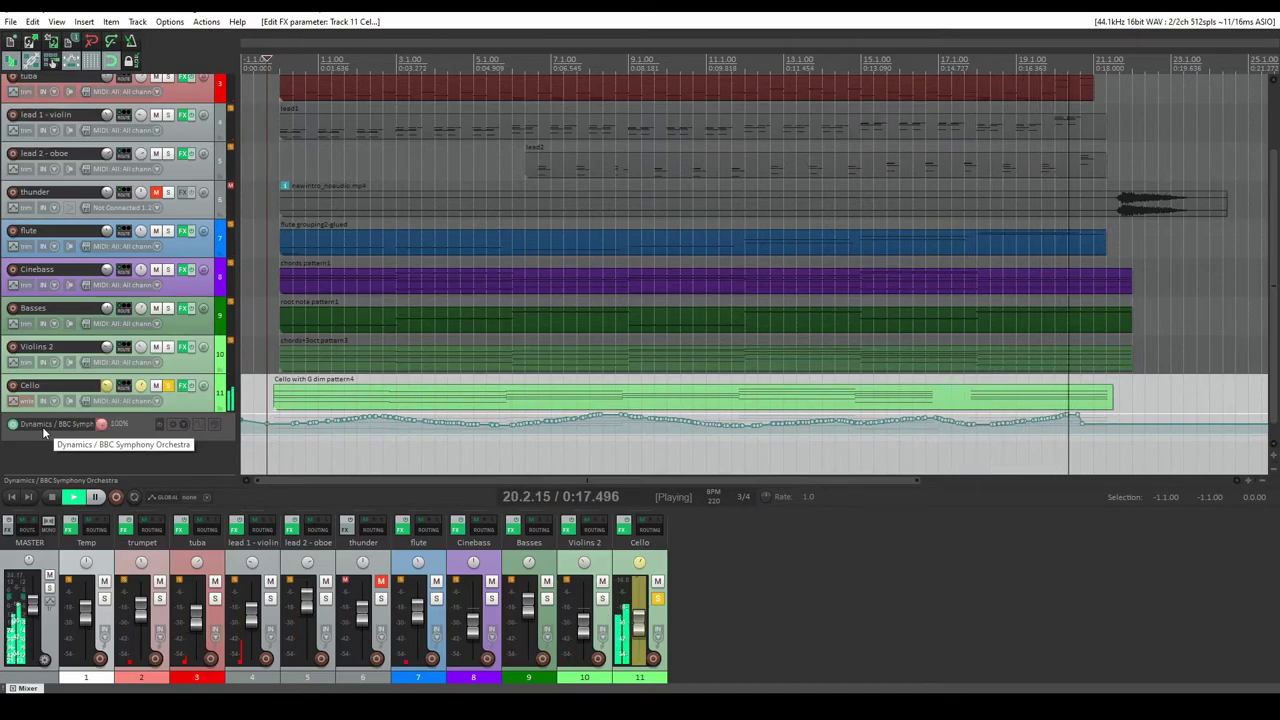
{"action": "key", "text": "space"}
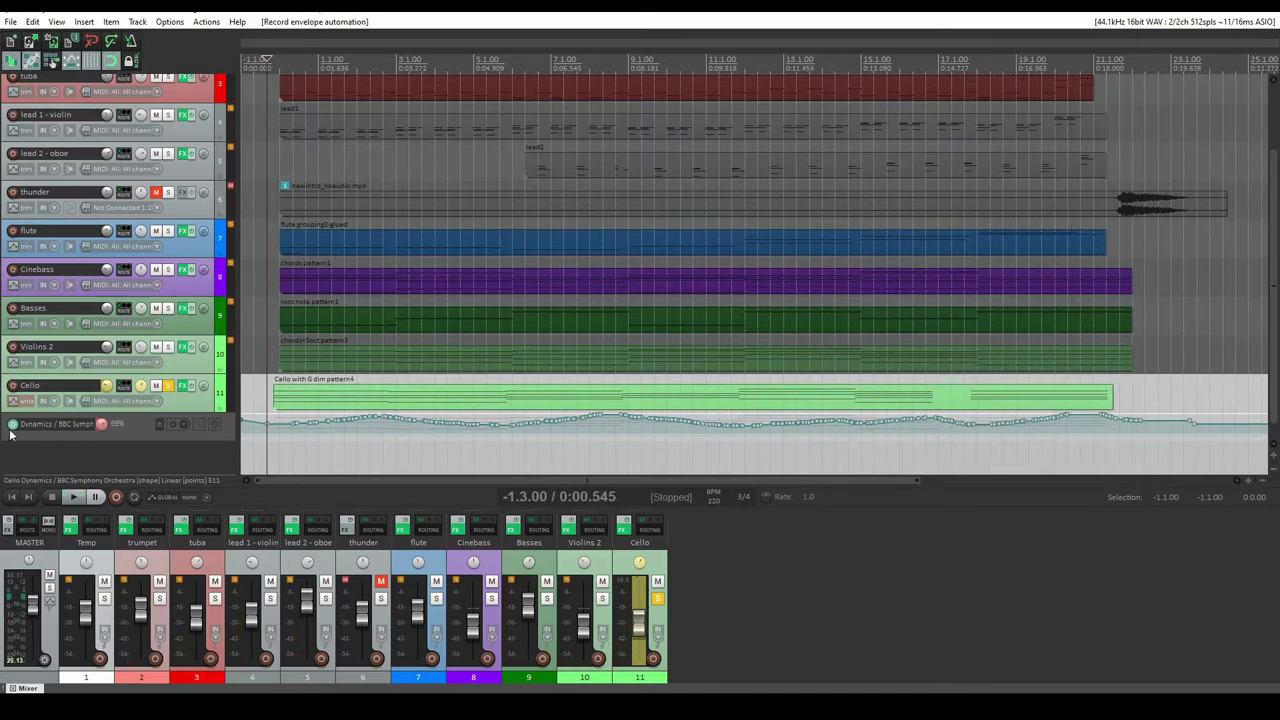
{"action": "left_click", "coordinate": [101, 424]}
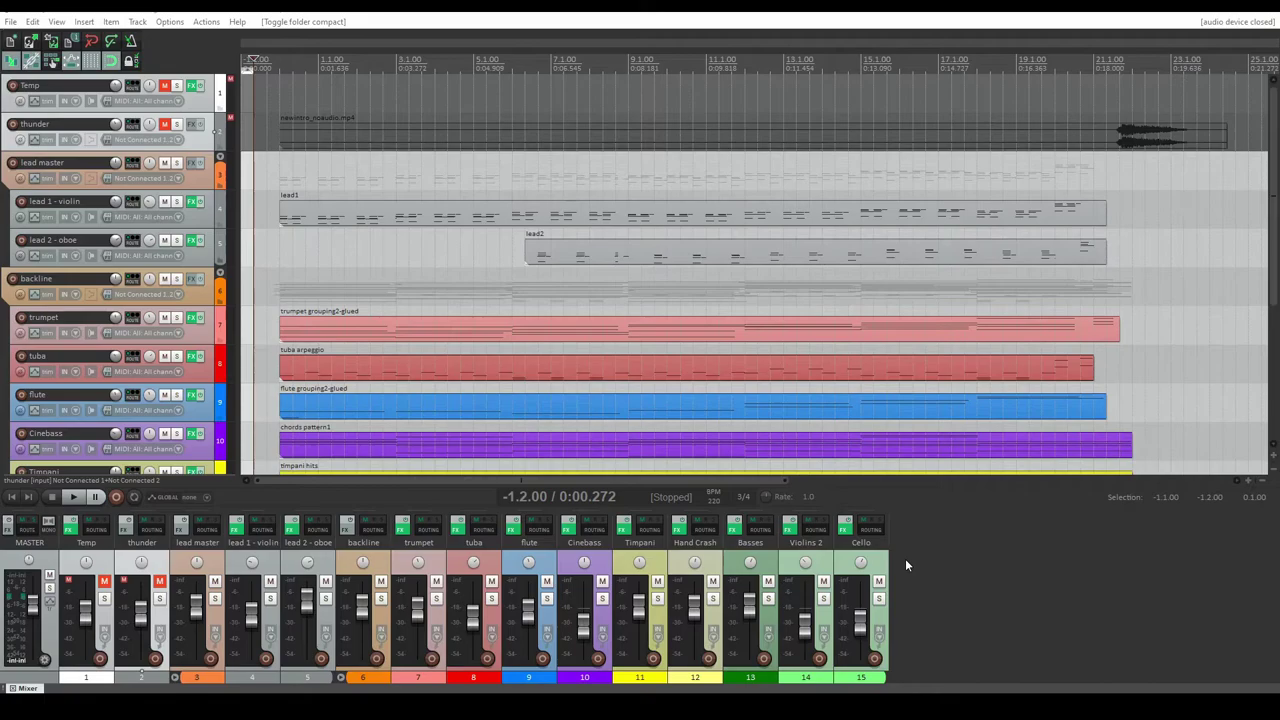
Compact the tracks inside the backline and lead master folders
{"action": "scroll", "coordinate": [1198, 381], "scroll_direction": "down", "scroll_amount": 4}
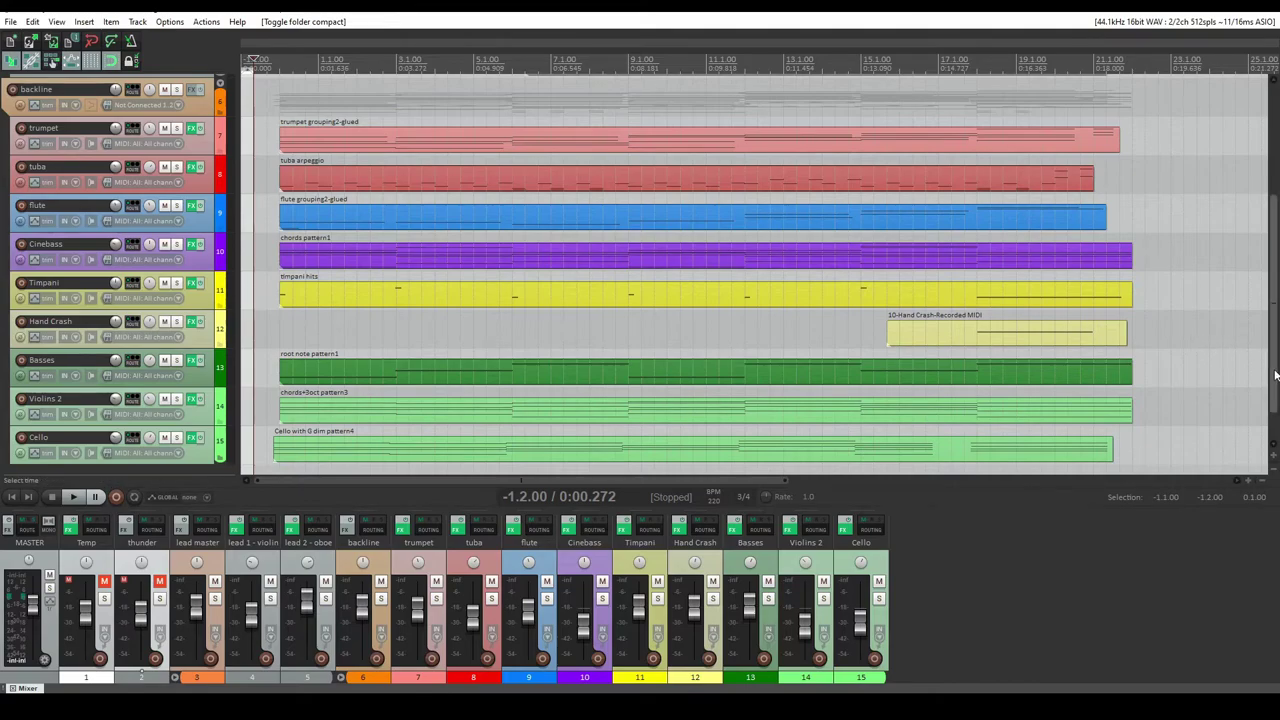
{"action": "scroll", "coordinate": [1276, 354], "scroll_direction": "up", "scroll_amount": 1}
{"action": "scroll", "coordinate": [1276, 354], "scroll_direction": "up", "scroll_amount": 3}
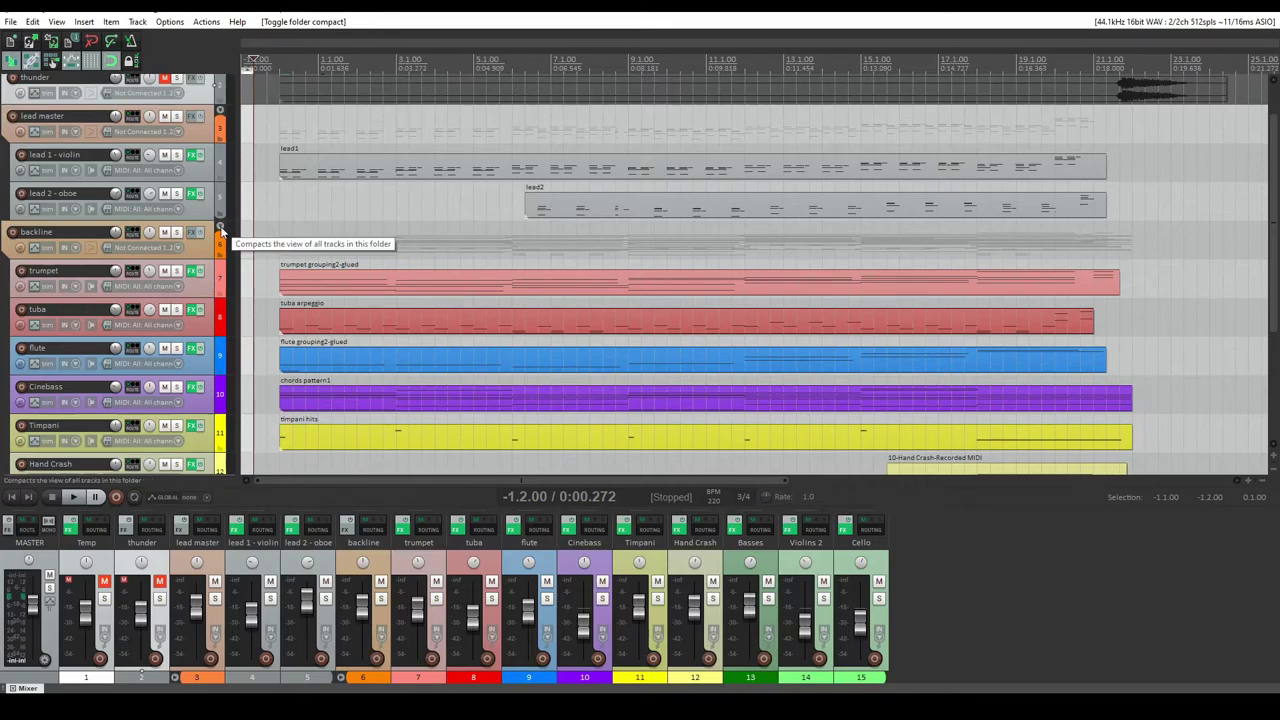
{"action": "left_click", "coordinate": [221, 232]}
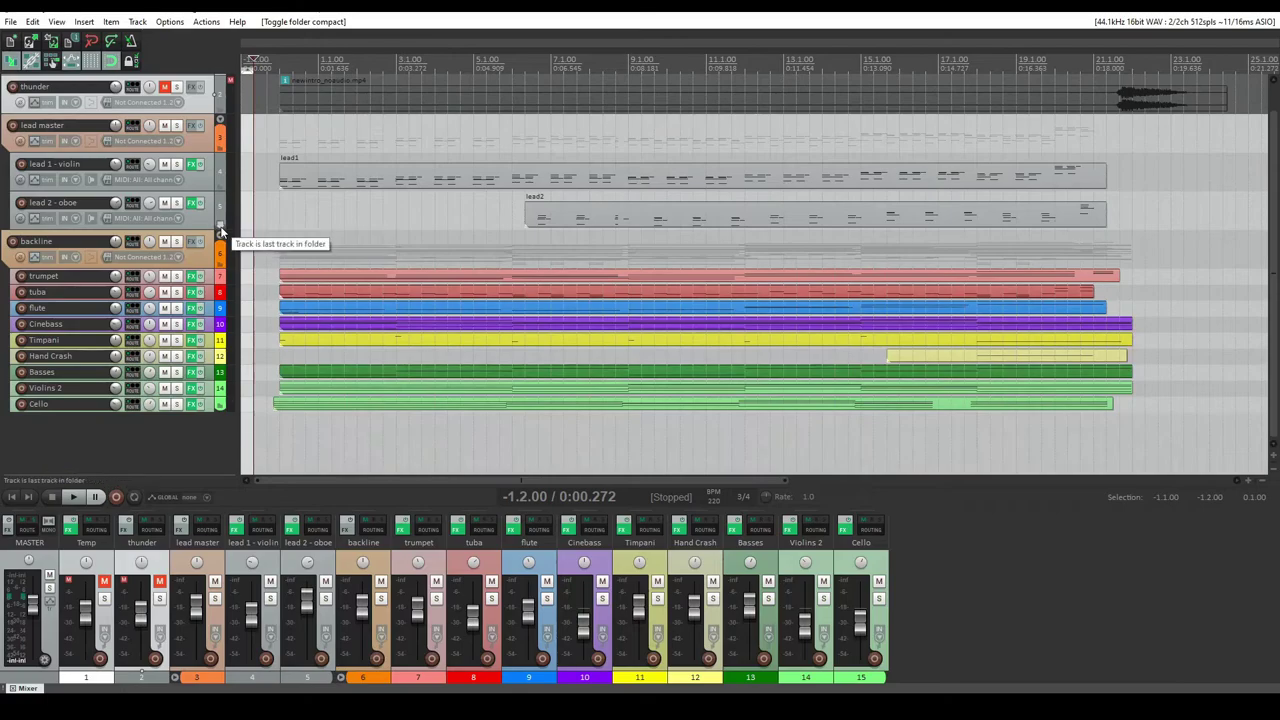
{"action": "left_click", "coordinate": [221, 121]}
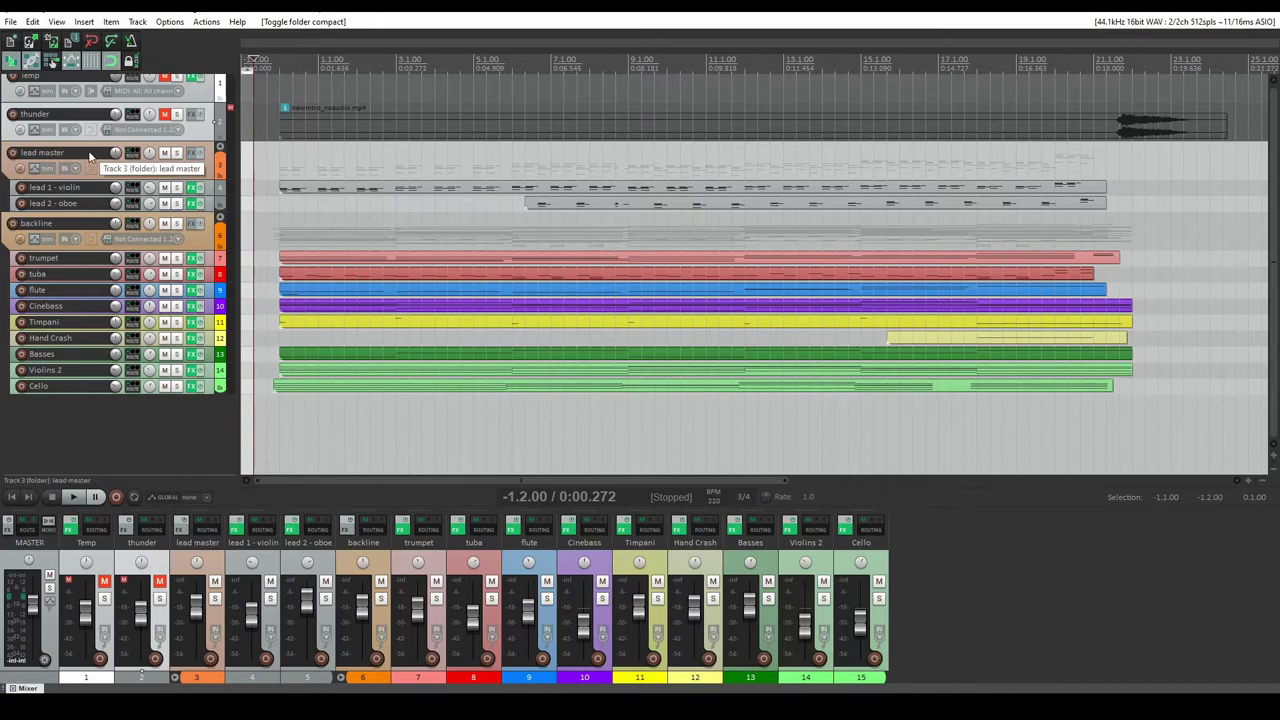
Solo the lead master folder and audition its lead tracks during playback
{"action": "left_click", "coordinate": [177, 153]}
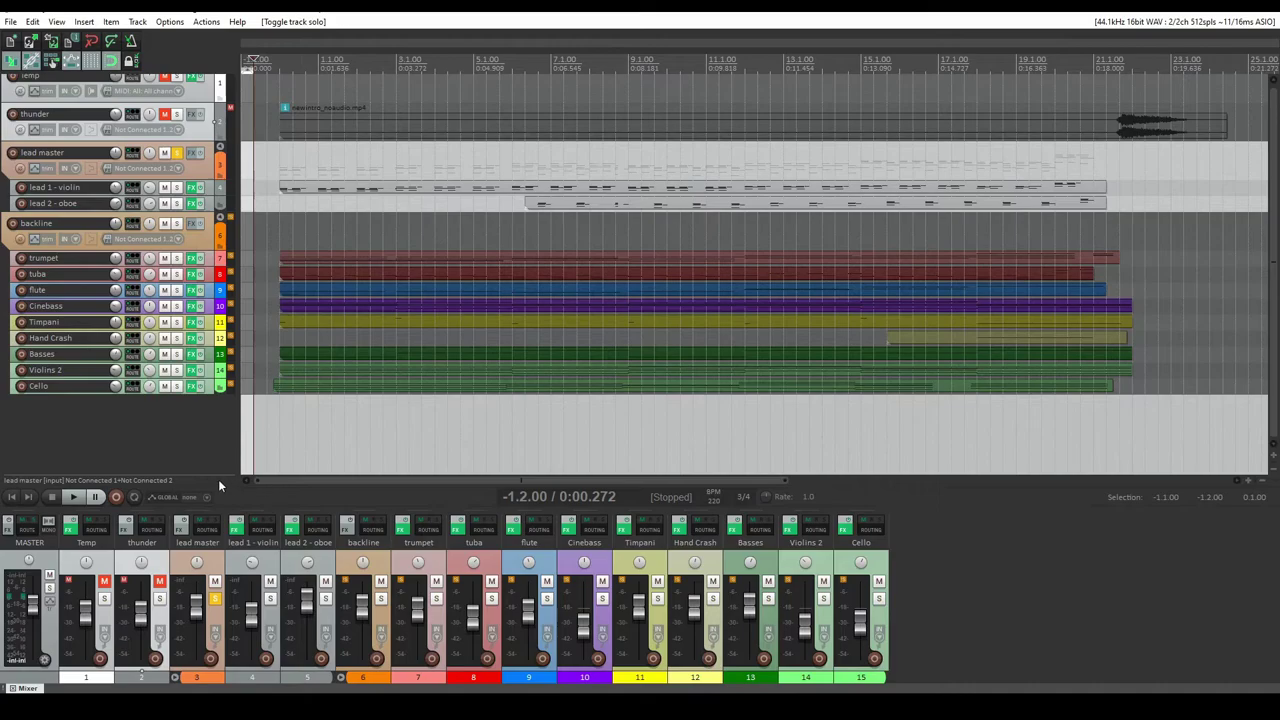
{"action": "left_click", "coordinate": [80, 499]}
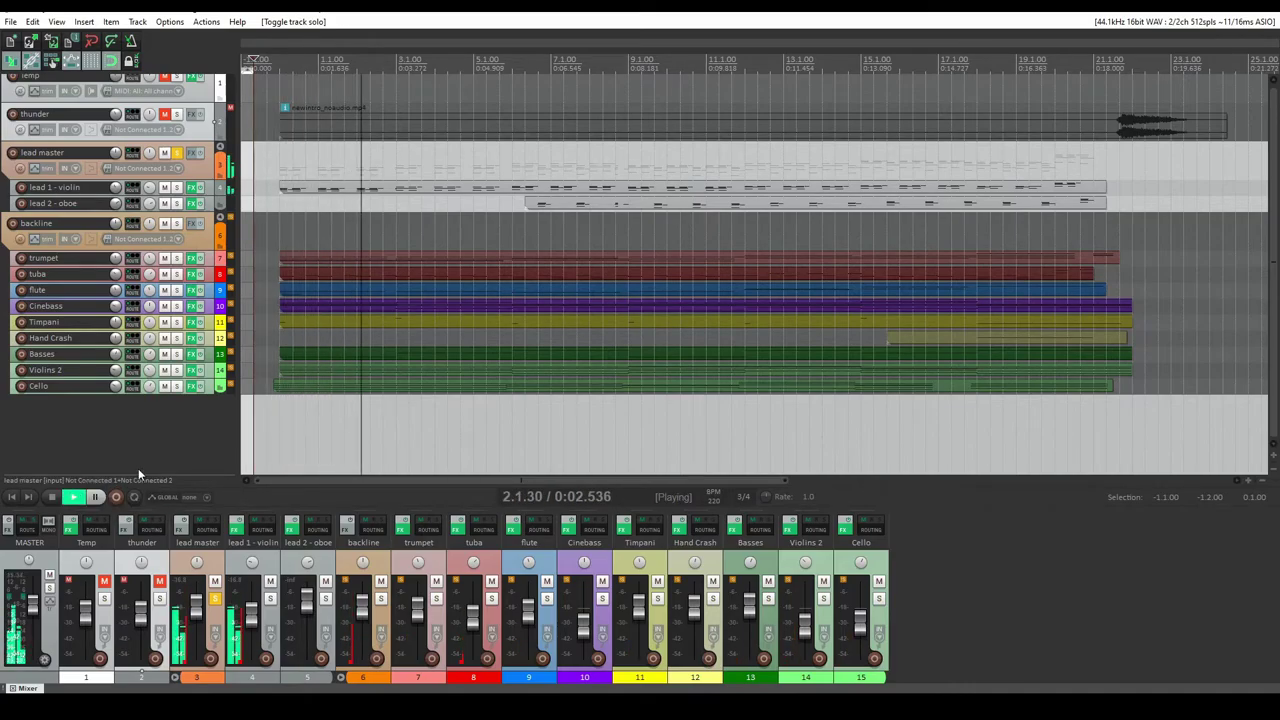
{"action": "left_click", "coordinate": [69, 499]}
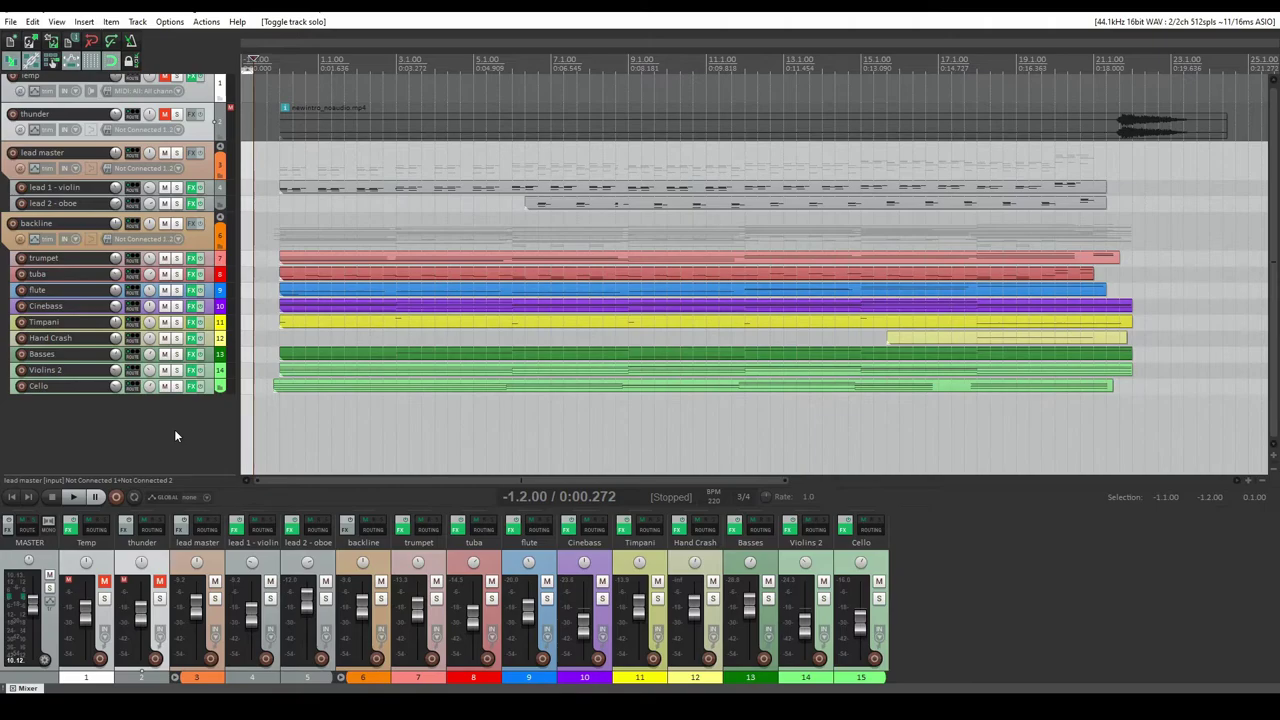
Delete the thunder track and play the arrangement with the backline's Volume (Pre-FX) automation
{"action": "key", "text": "Delete"}
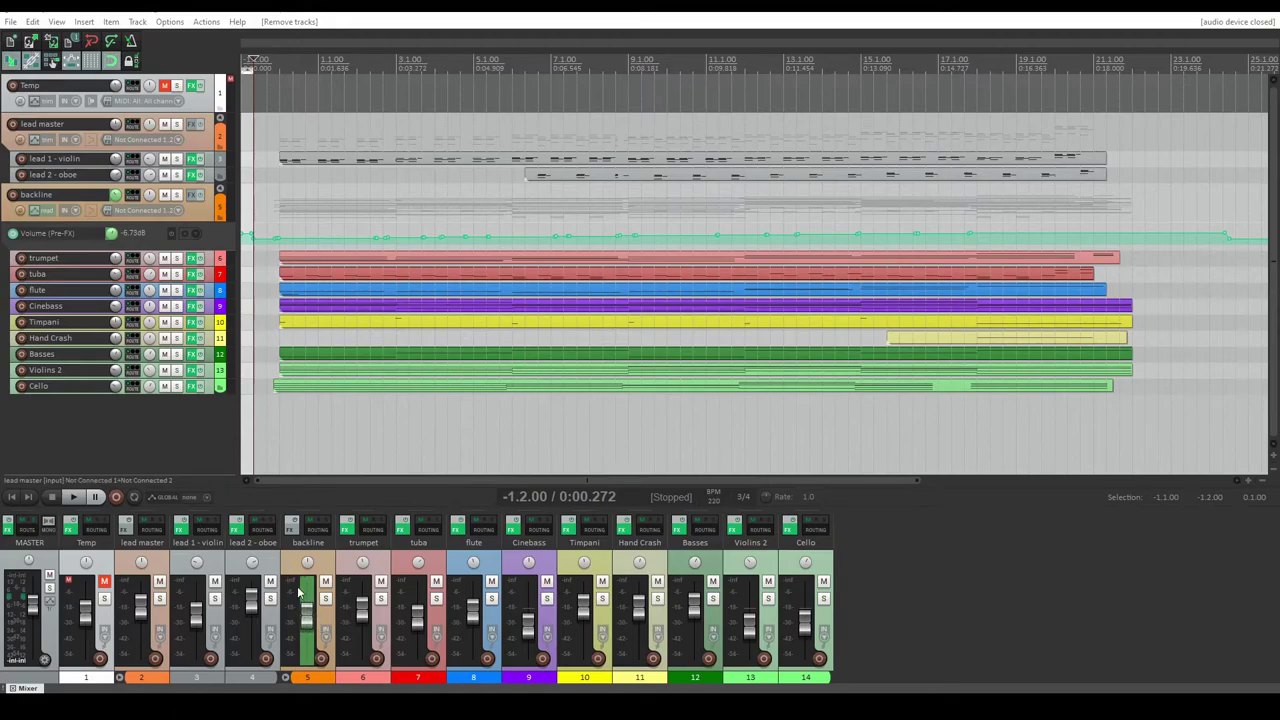
{"action": "key", "text": "space"}
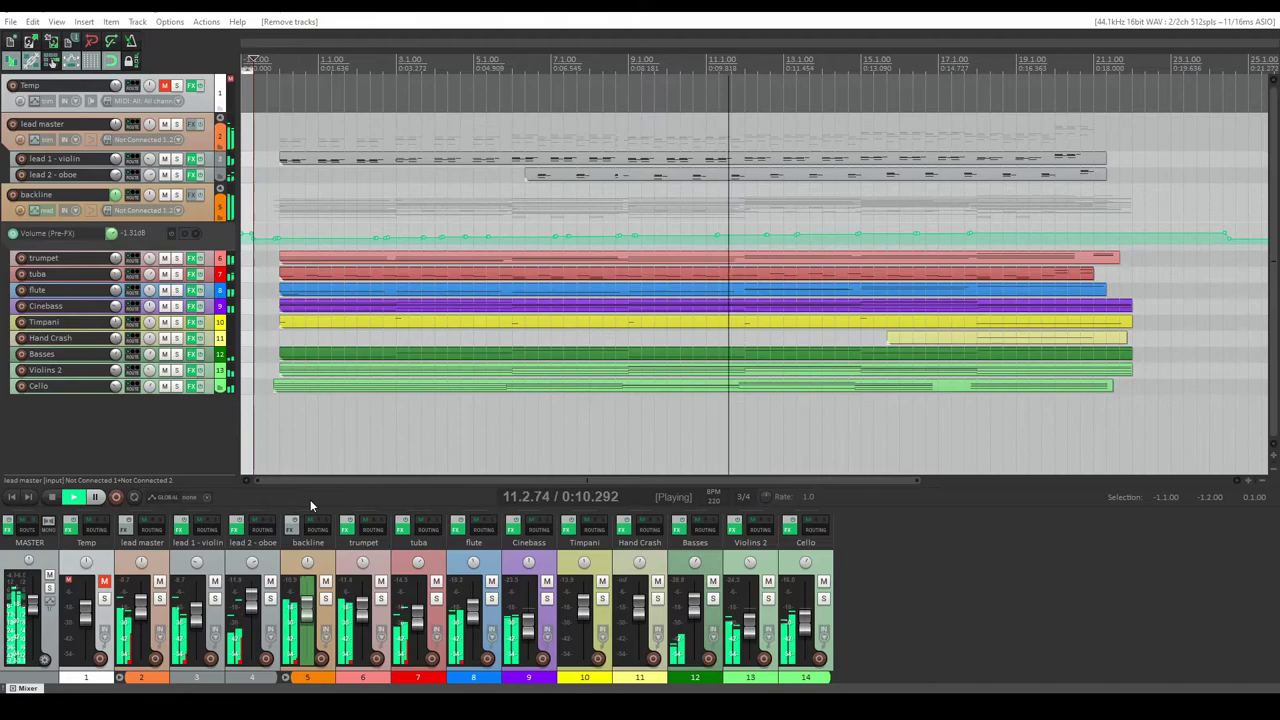
{"action": "key", "text": "space"}
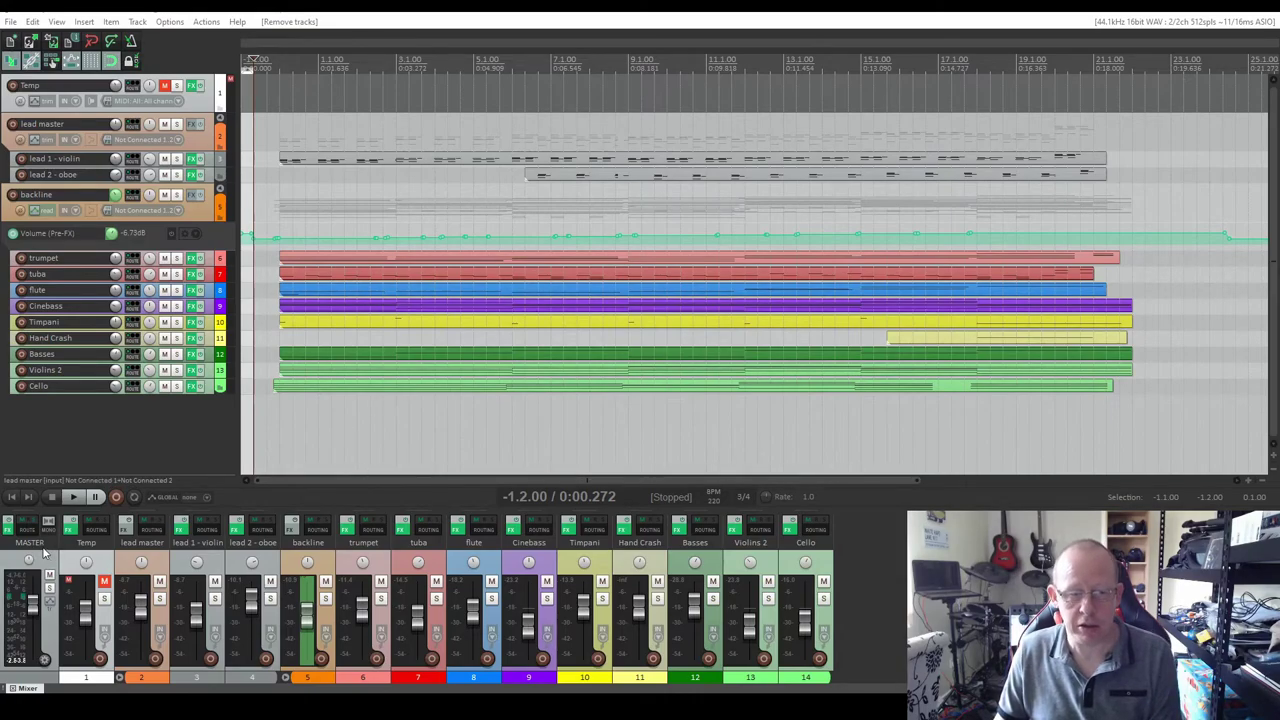
Review the master track's FX chain, examining the ReaComp, ReaEQ, ReaXcomp and Master Limiter settings in order
{"action": "left_click", "coordinate": [10, 531]}
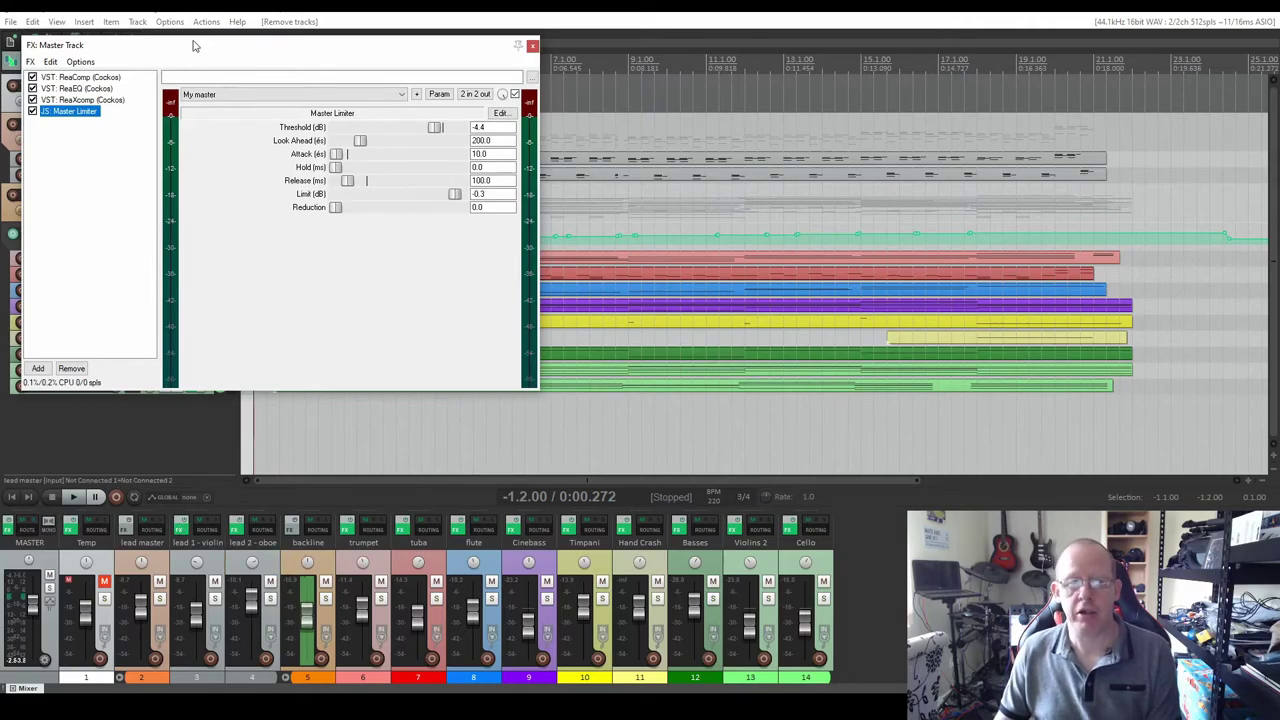
{"action": "left_click_drag", "start_coordinate": [195, 45], "coordinate": [396, 134]}
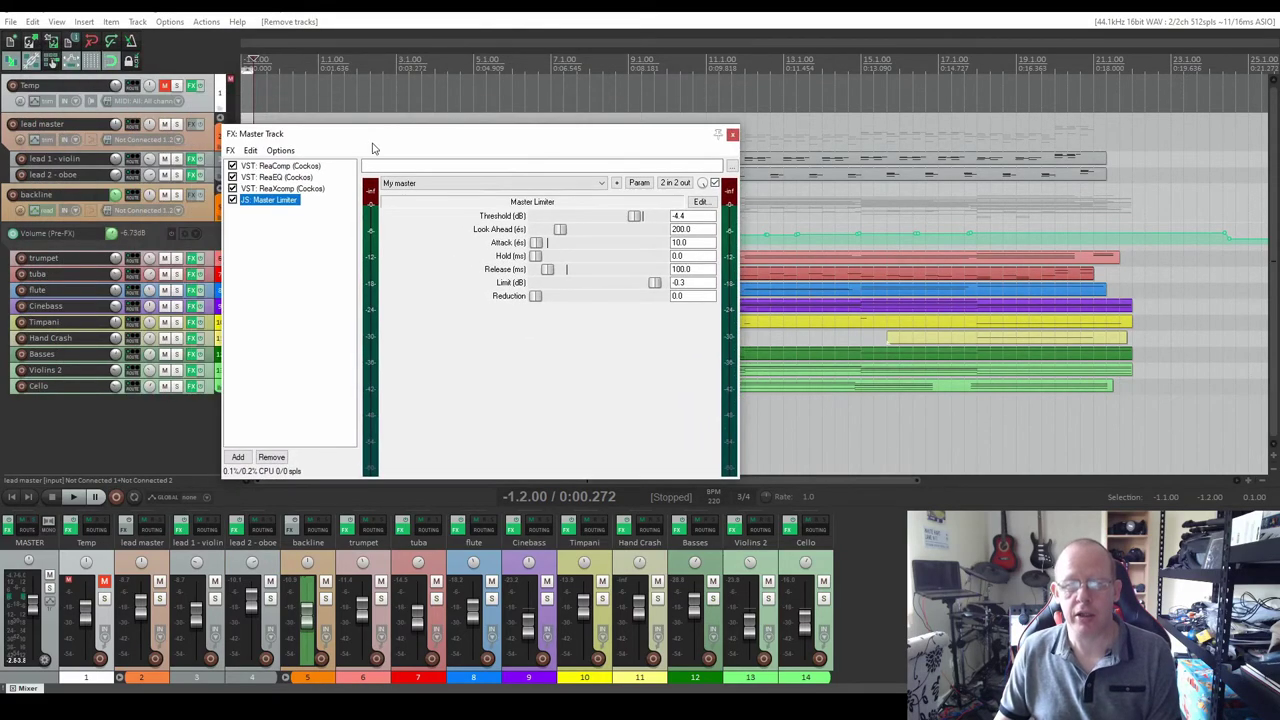
{"action": "left_click", "coordinate": [274, 166]}
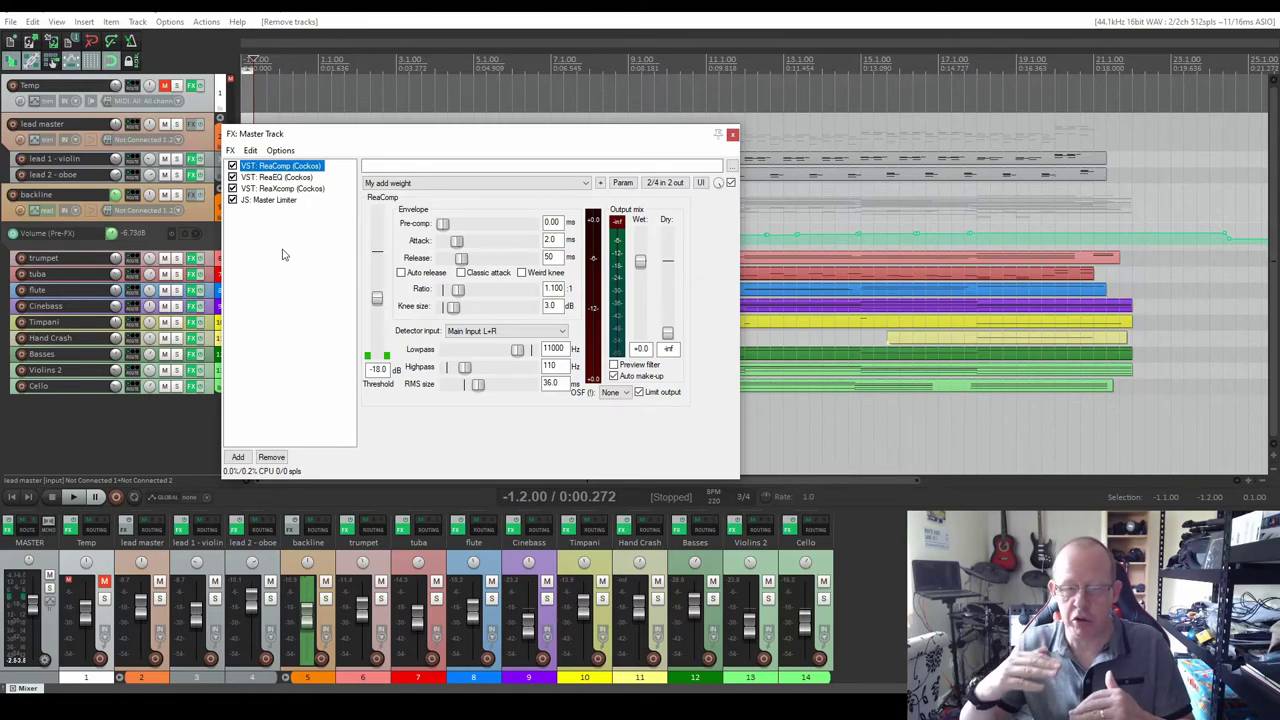
{"action": "left_click", "coordinate": [275, 178]}
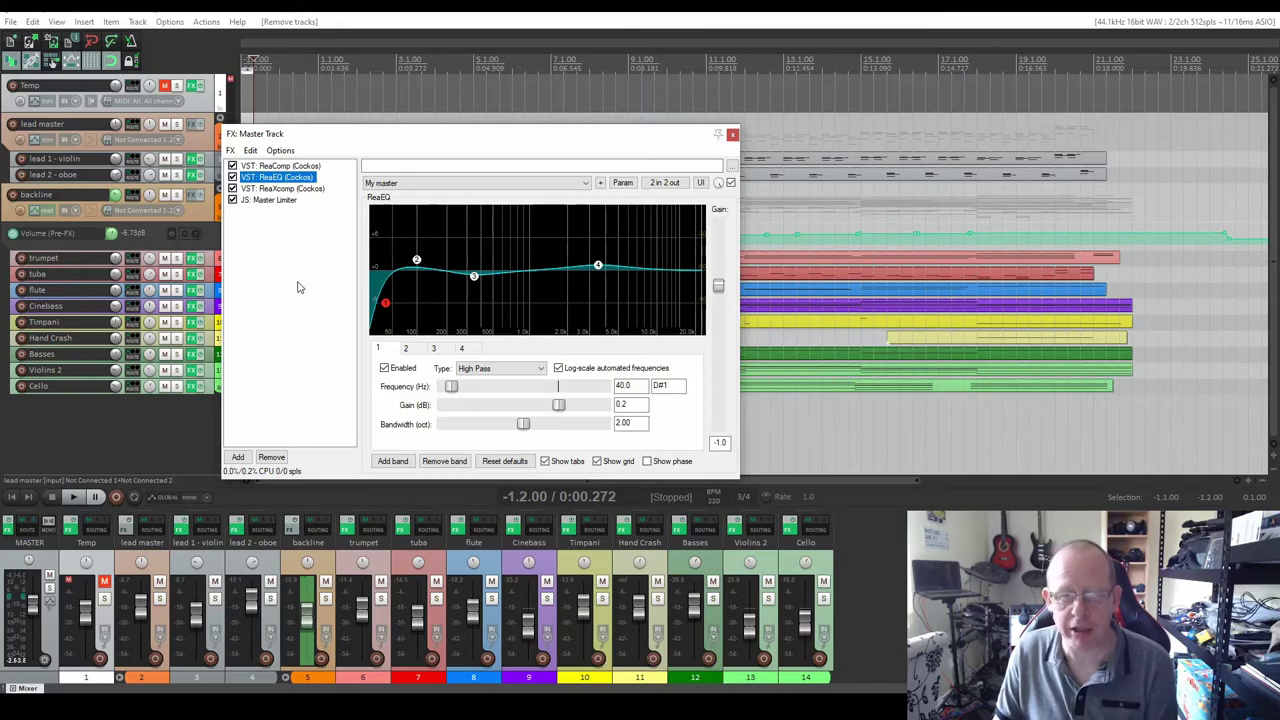
{"action": "left_click", "coordinate": [285, 189]}
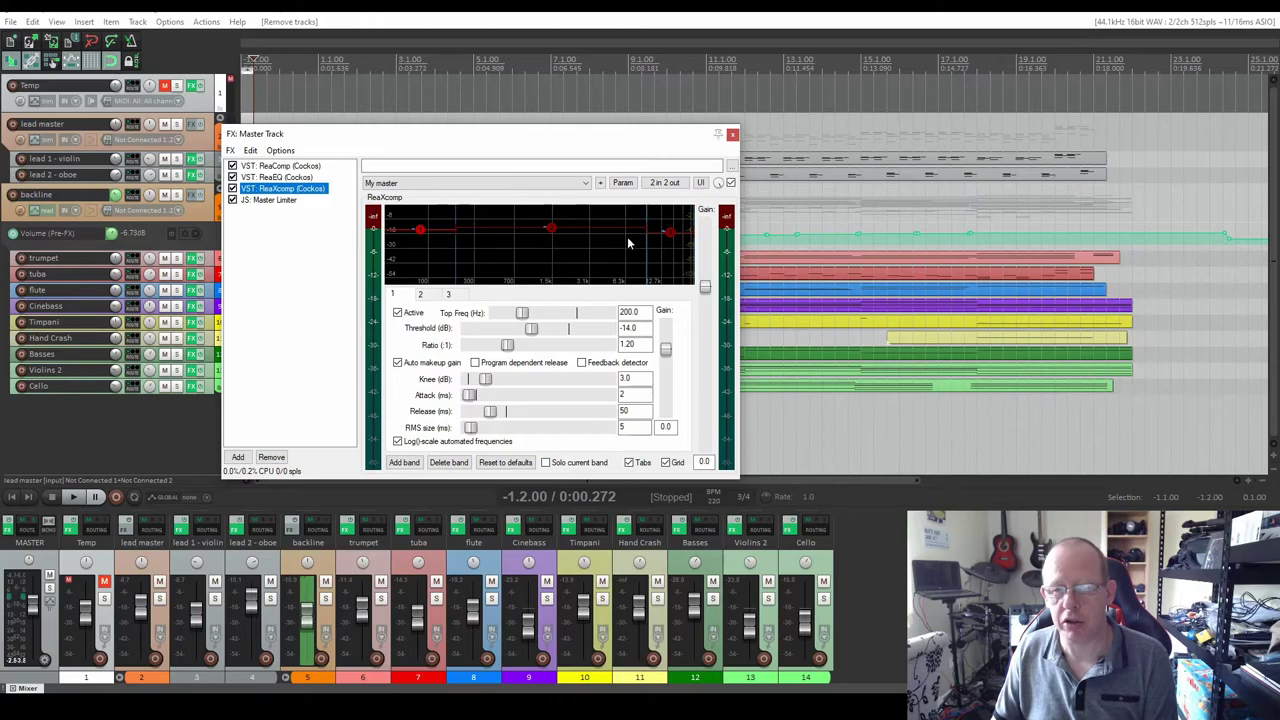
{"action": "left_click", "coordinate": [286, 200]}
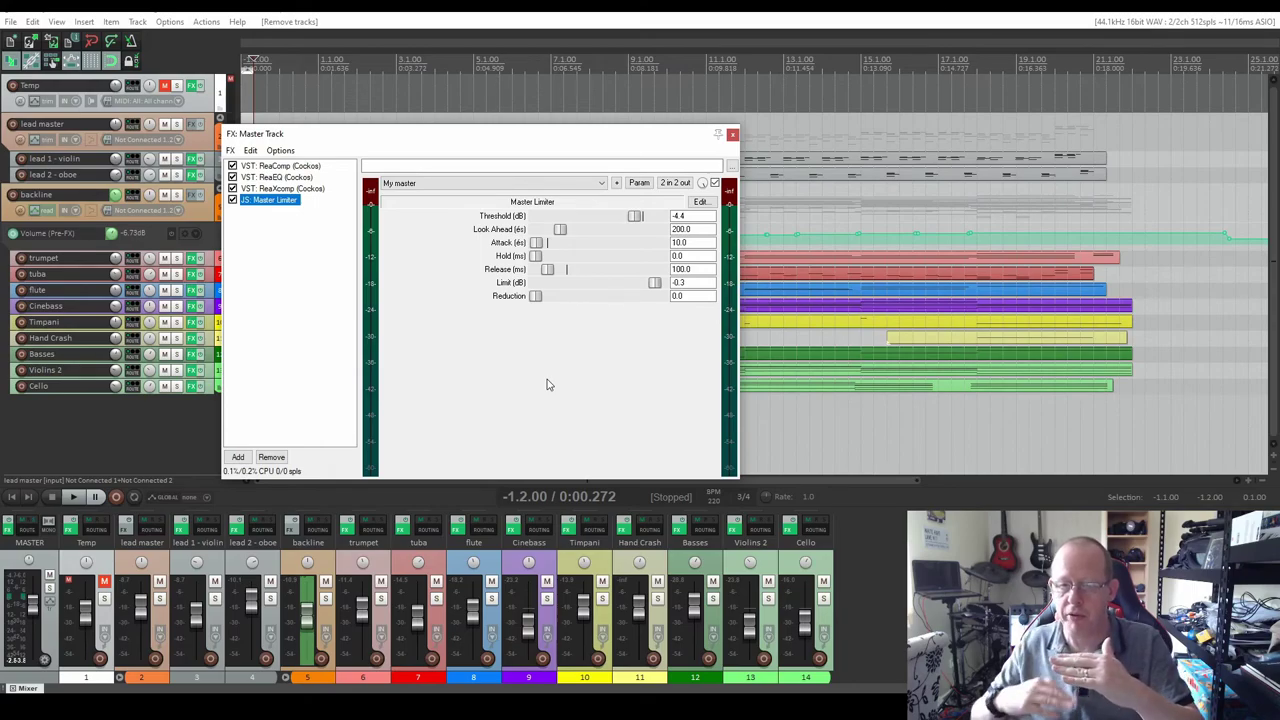
{"action": "key", "text": "Escape"}
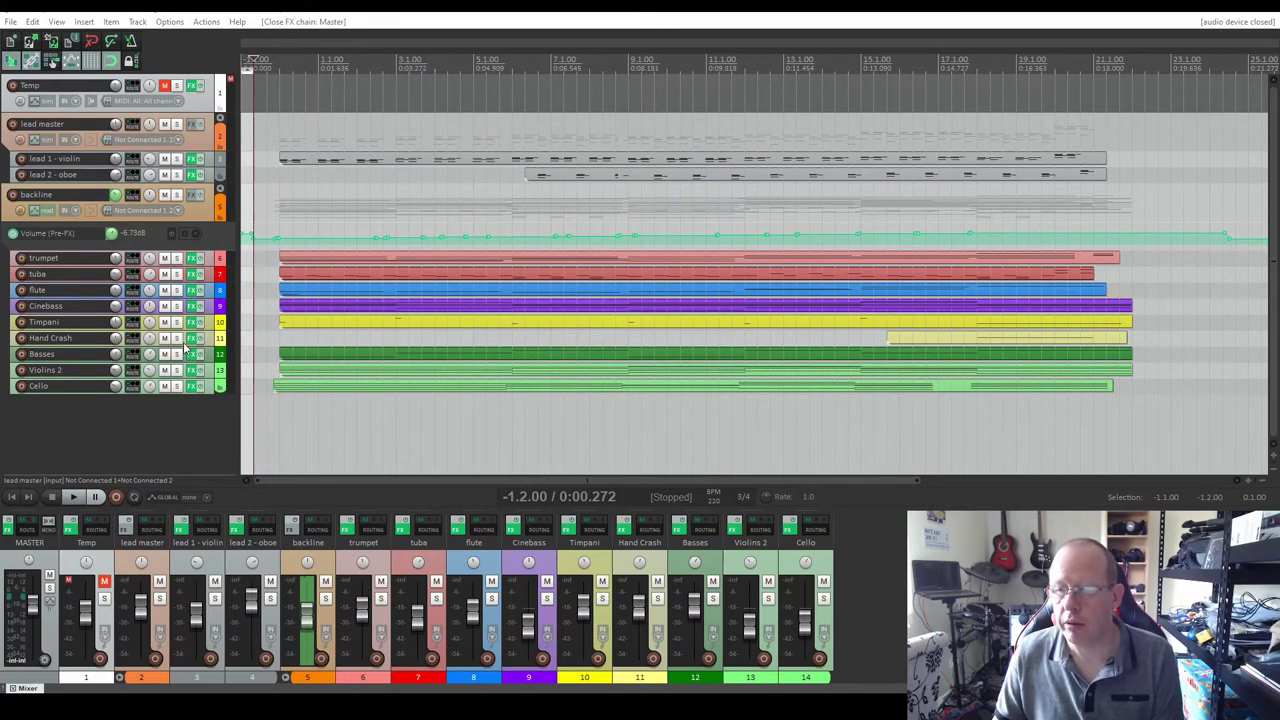
Open the render settings for the finished project
{"action": "left_click", "coordinate": [11, 22]}
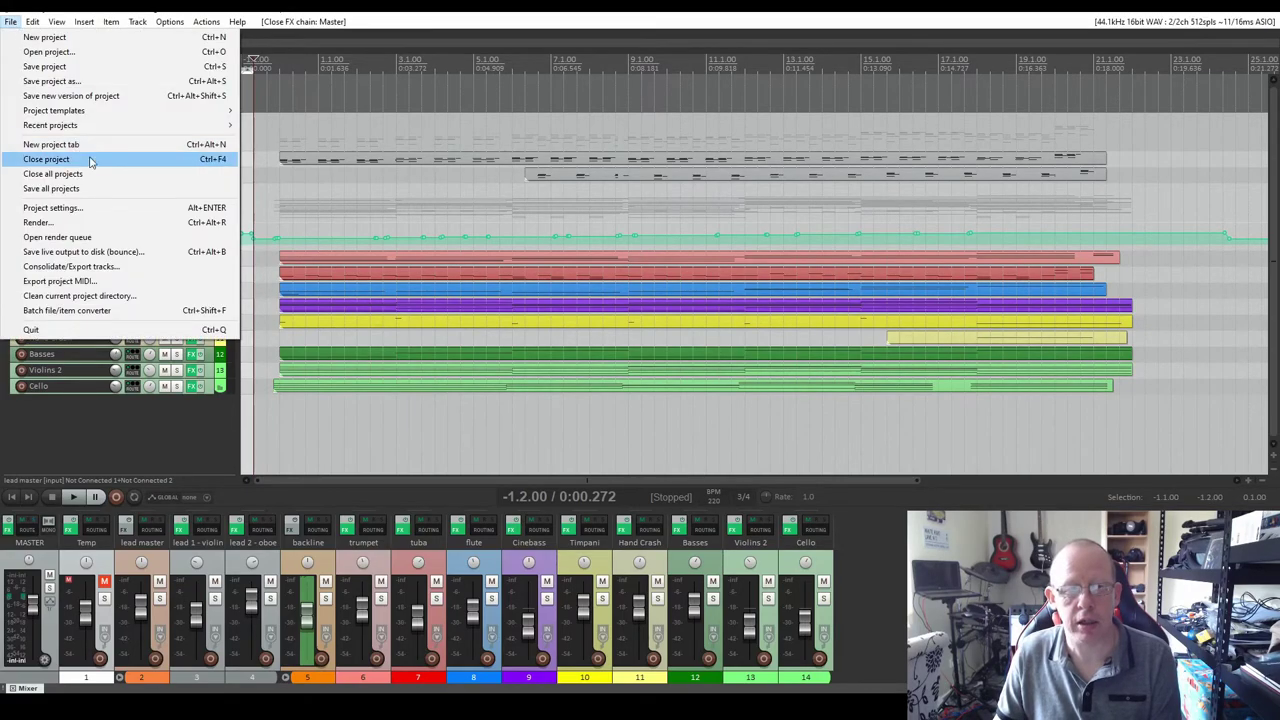
{"action": "left_click", "coordinate": [119, 223]}
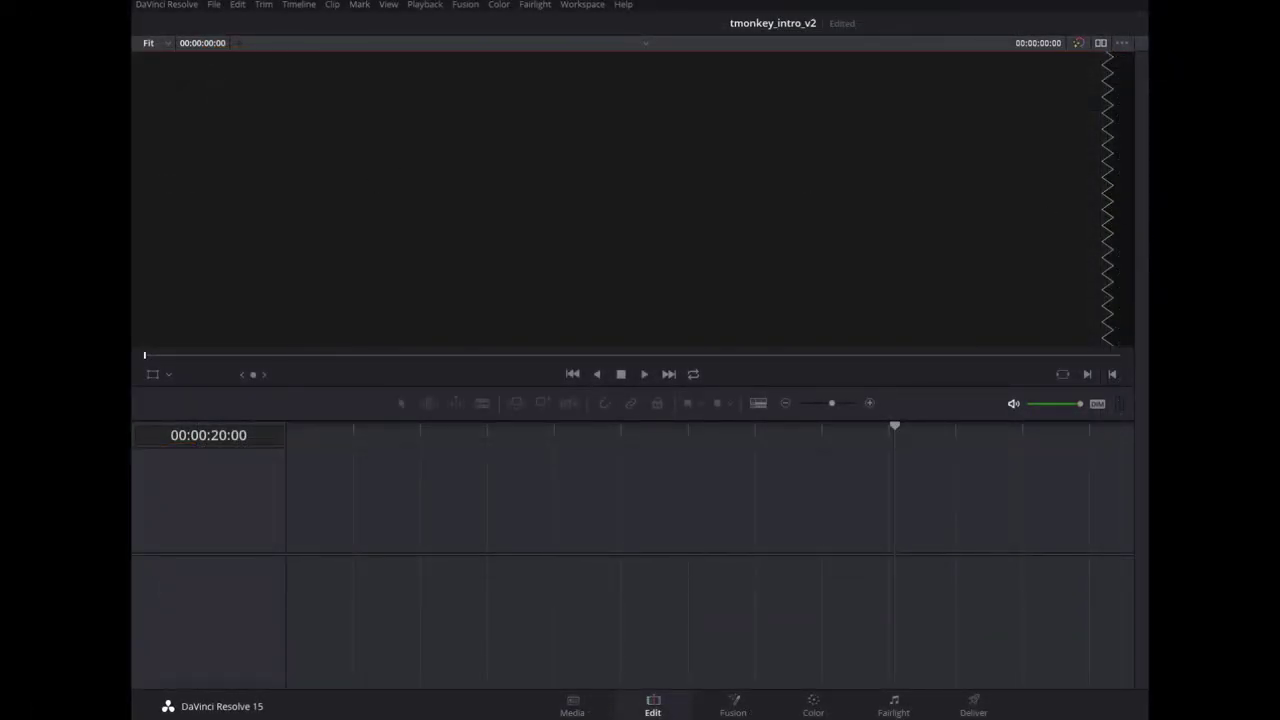
Switch to DaVinci Resolve, place newintro_noaudio.mp4 and tmonkeyintro.wav at the timeline start, the music on Audio 2, and play them together
{"action": "left_click_drag", "start_coordinate": [1140, 250], "coordinate": [326, 493]}
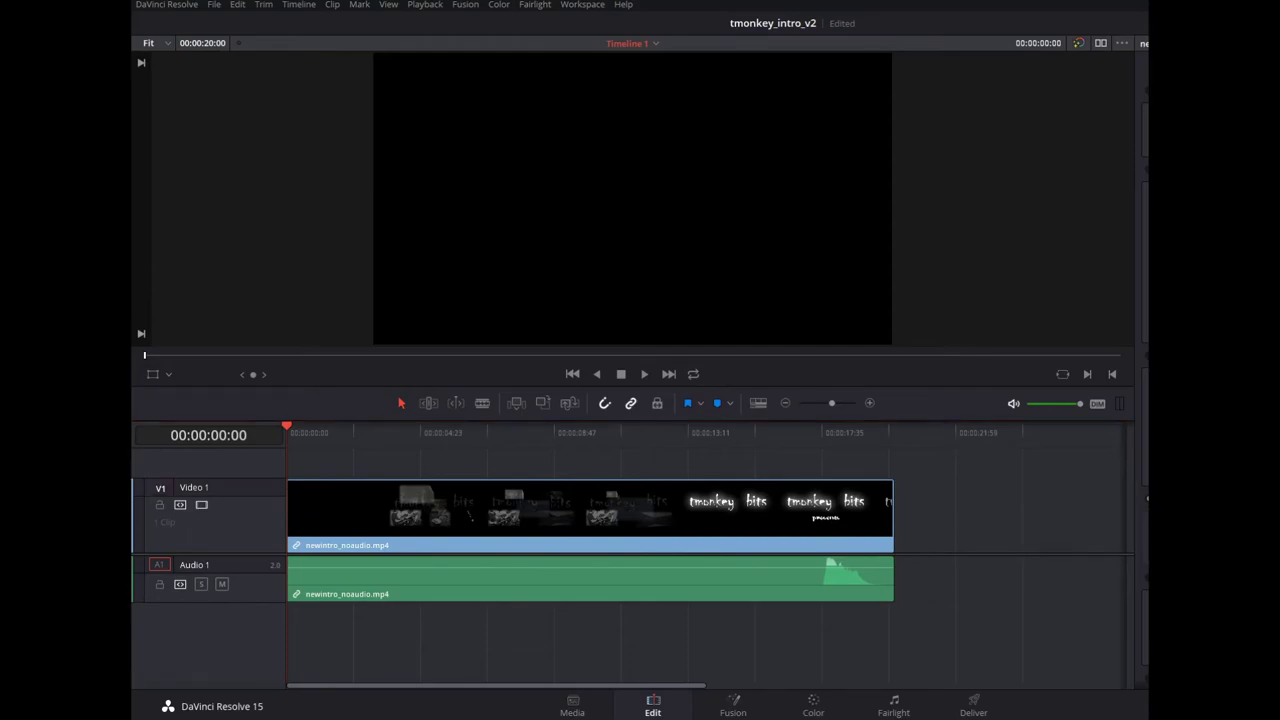
{"action": "left_click_drag", "start_coordinate": [1279, 605], "coordinate": [291, 638]}
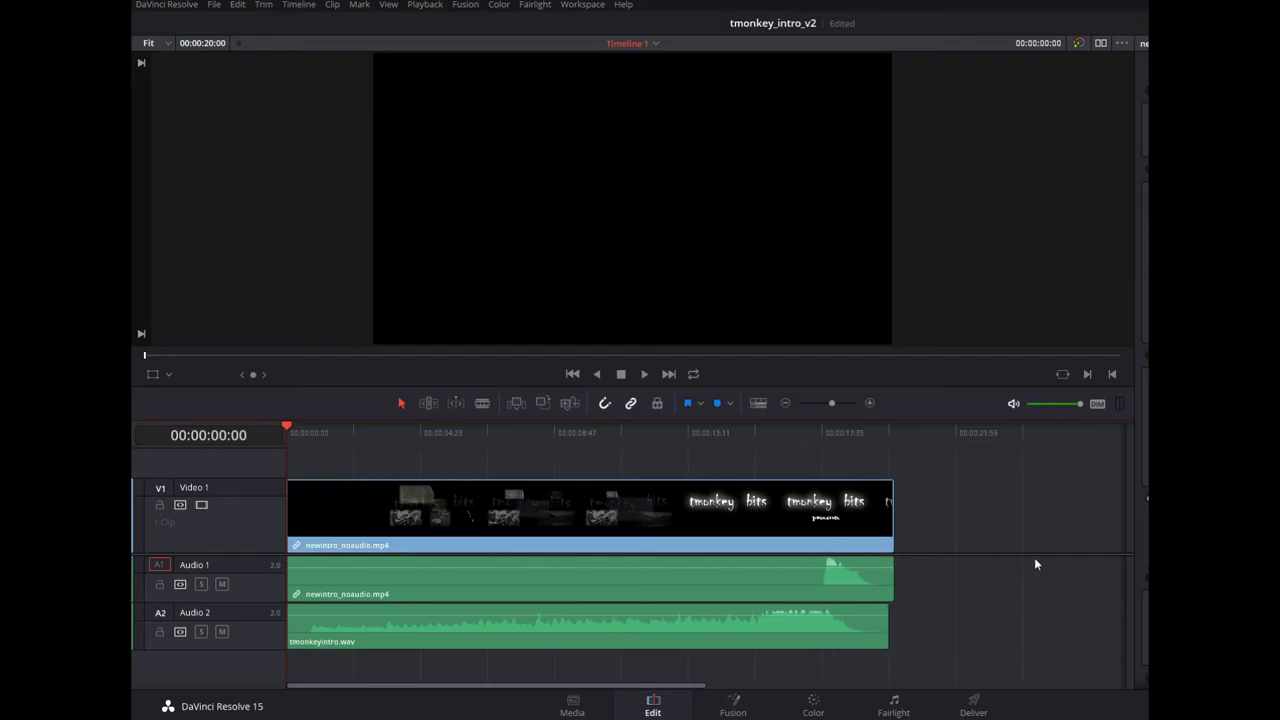
{"action": "left_click", "coordinate": [644, 376]}
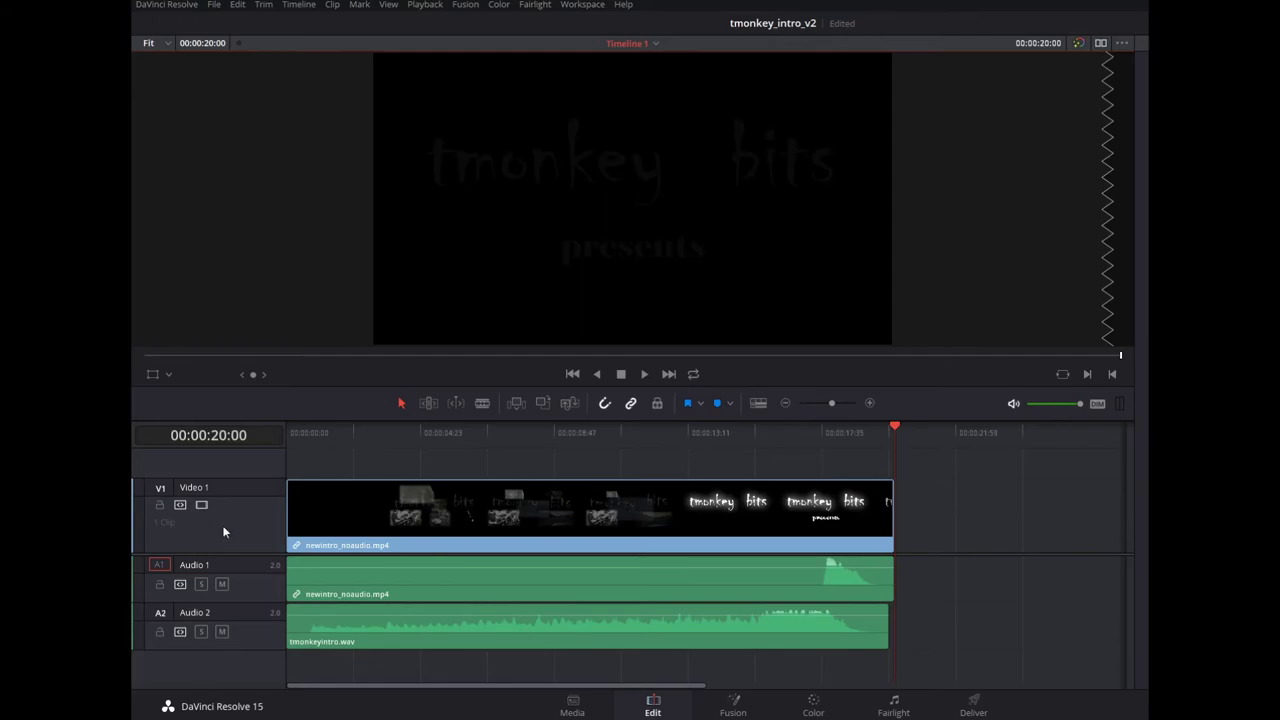
{"action": "mouse_move", "coordinate": [298, 632]}
Trim the start of tmonkeyintro.wav at 00:00:00:25, align the clip to the timeline start and play the result
{"action": "left_click", "coordinate": [316, 432]}
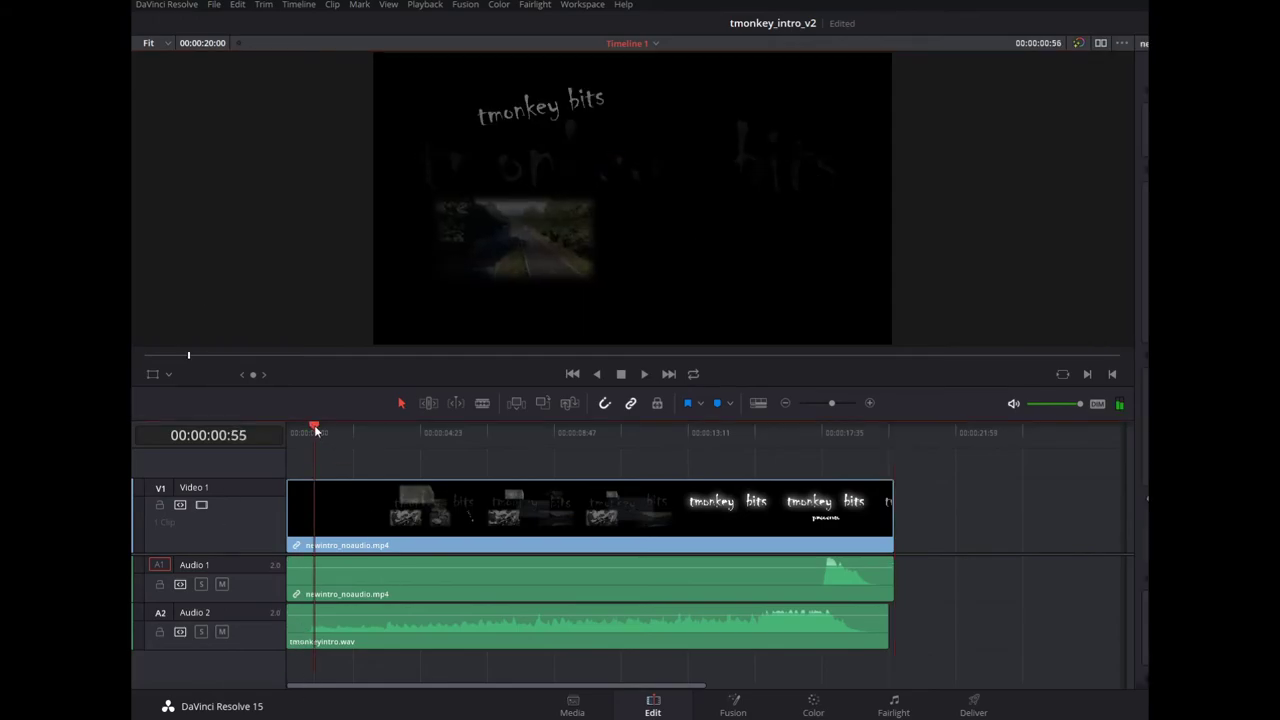
{"action": "left_click_drag", "start_coordinate": [316, 432], "coordinate": [298, 427]}
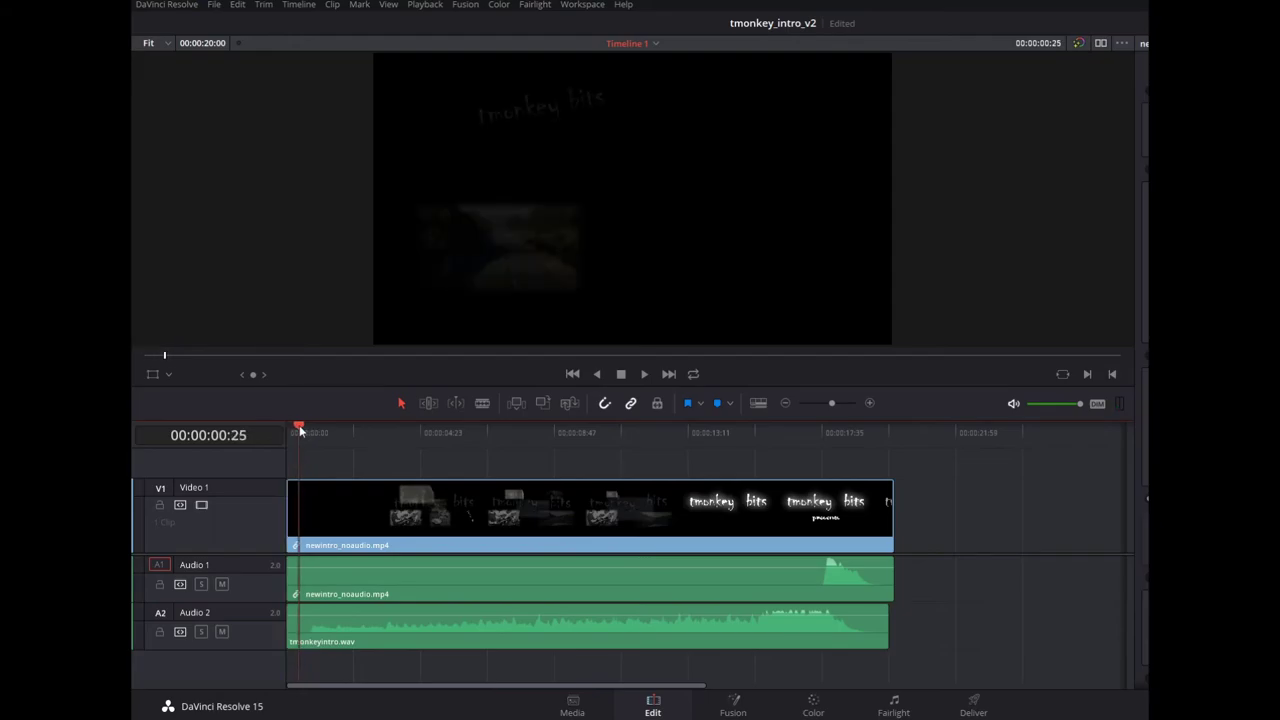
{"action": "left_click", "coordinate": [566, 640]}
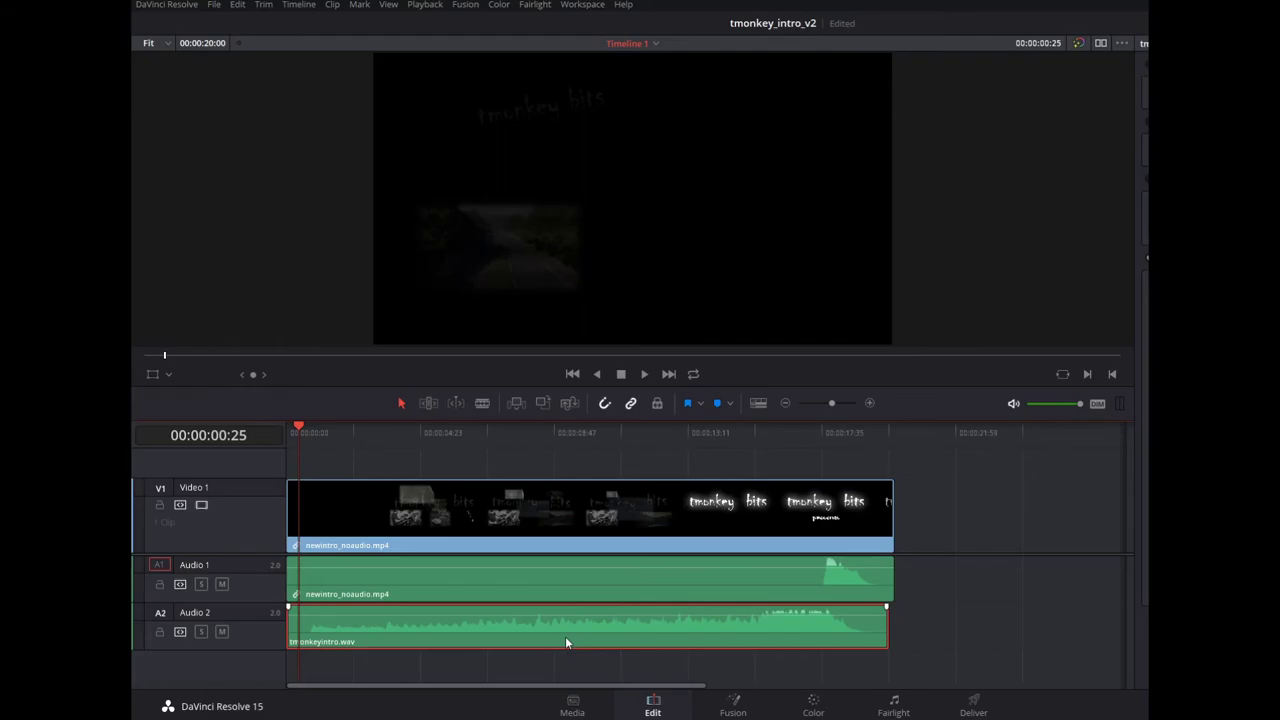
{"action": "key", "text": "Right"}
{"action": "key", "text": "Right"}
{"action": "key", "text": "ctrl+z"}
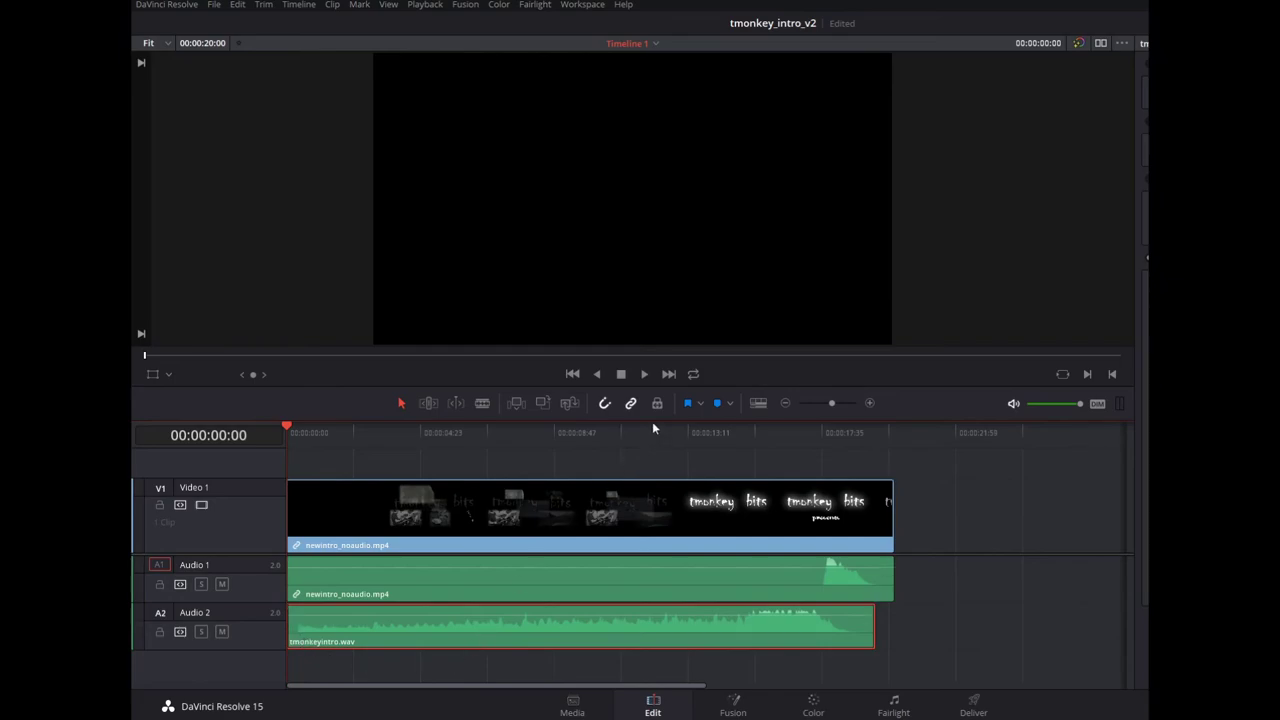
{"action": "left_click", "coordinate": [643, 374]}
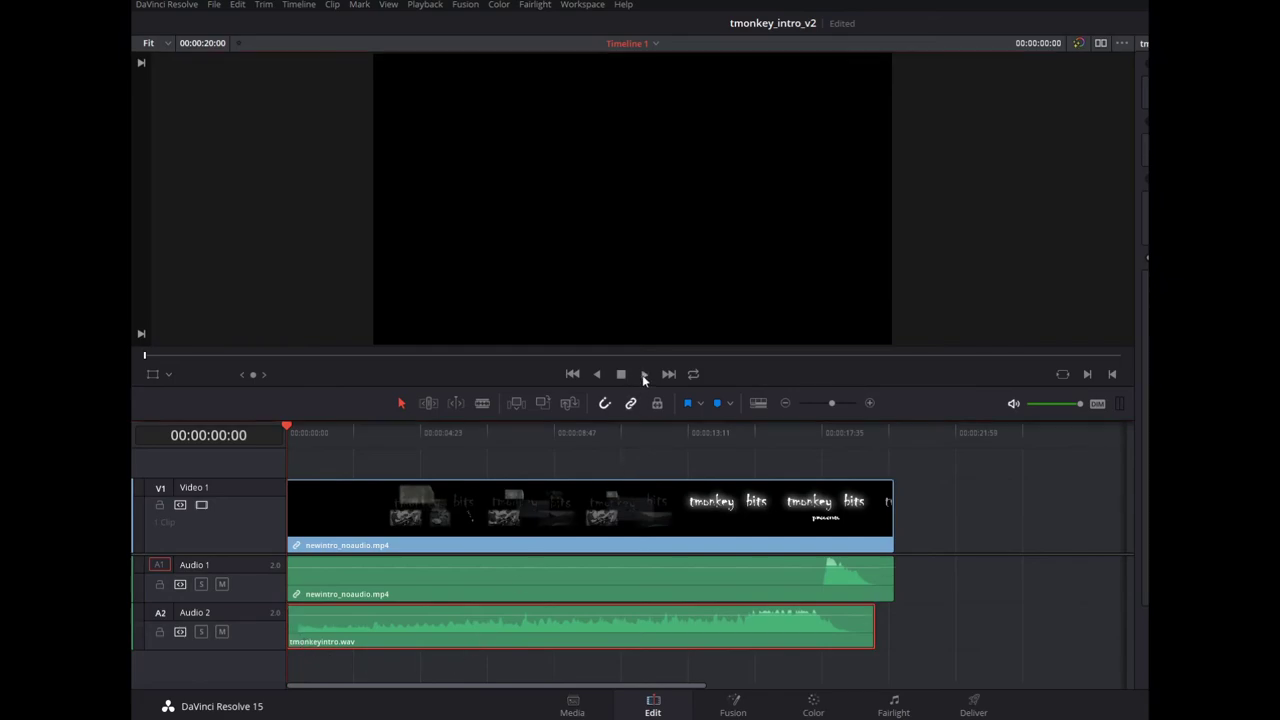